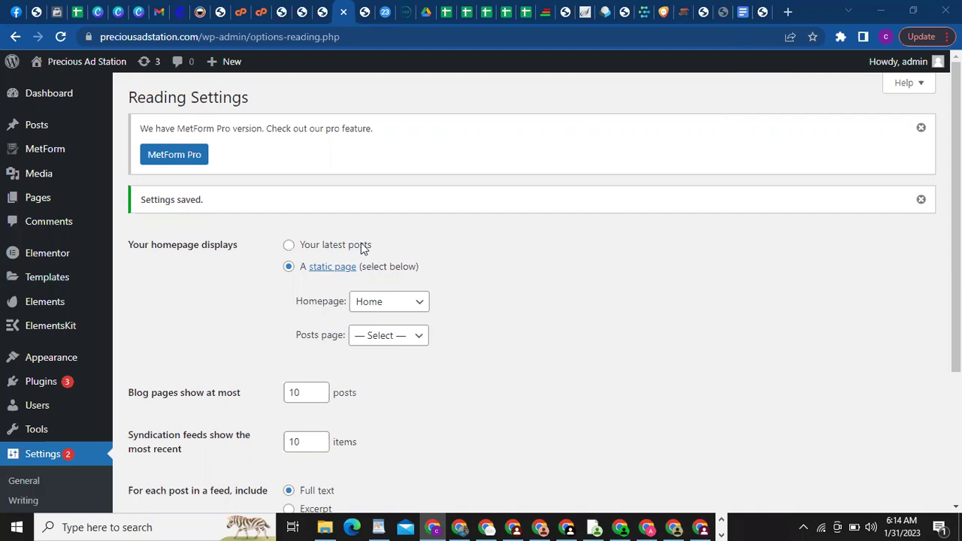
Open the Home page from the Pages list in a new browser tab and start editing it with Elementor
left_click(40, 200)
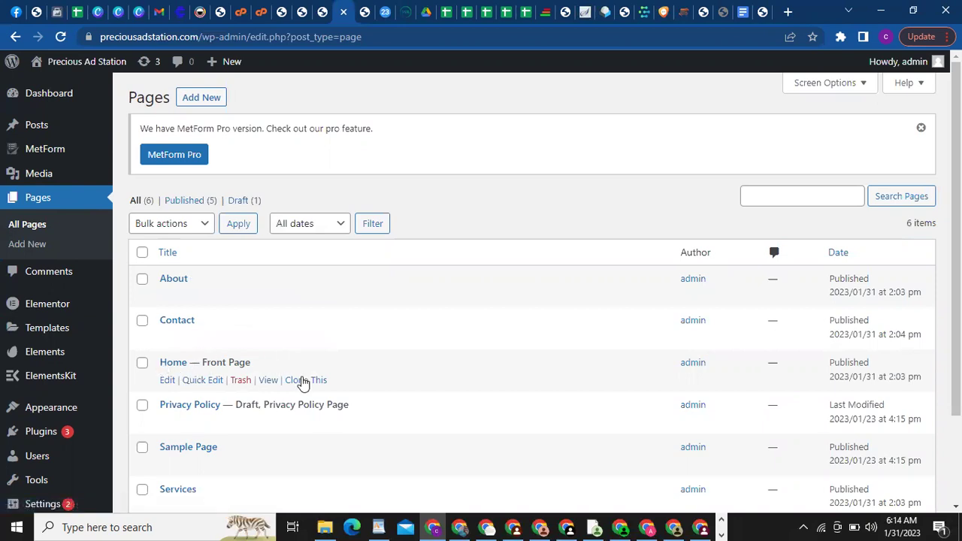
left_click(167, 381)
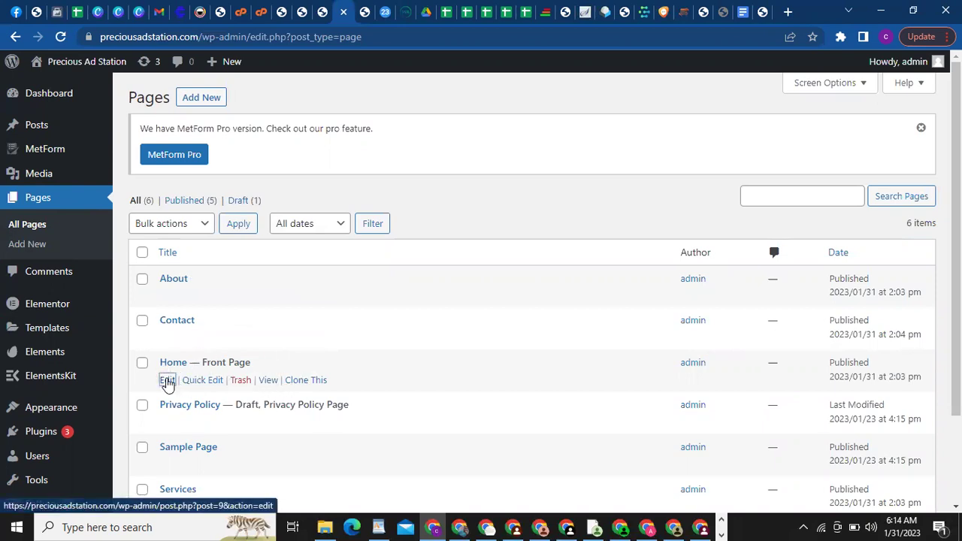
right_click(166, 382)
left_click(205, 391)
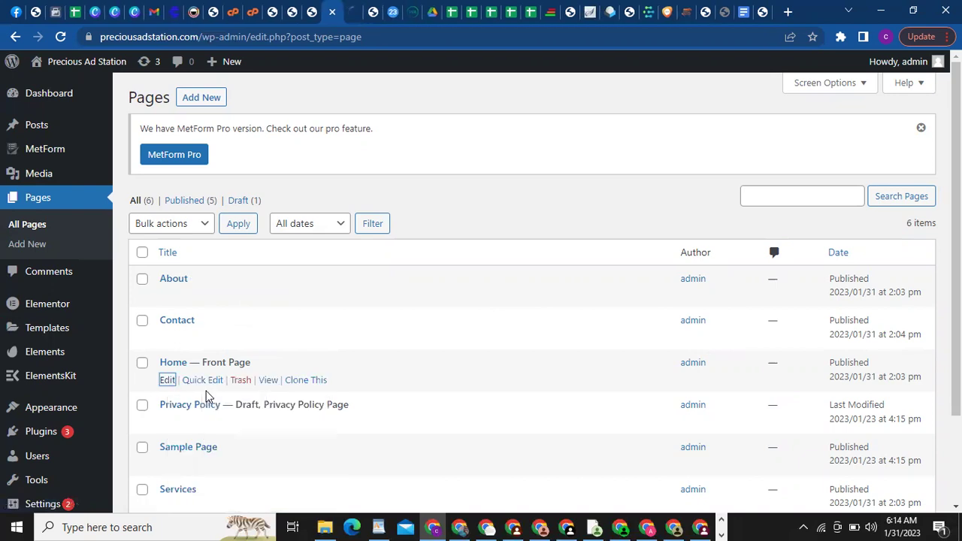
left_click(353, 24)
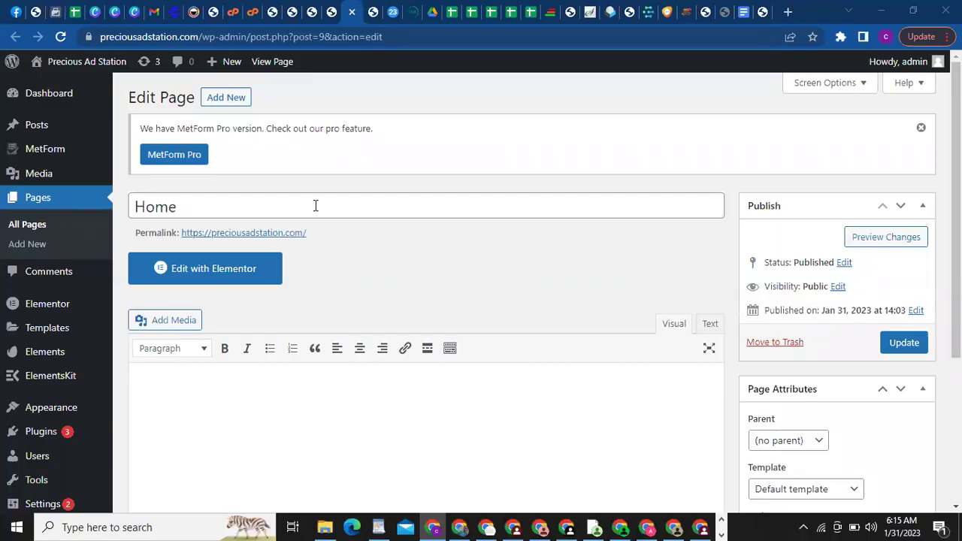
left_click(219, 277)
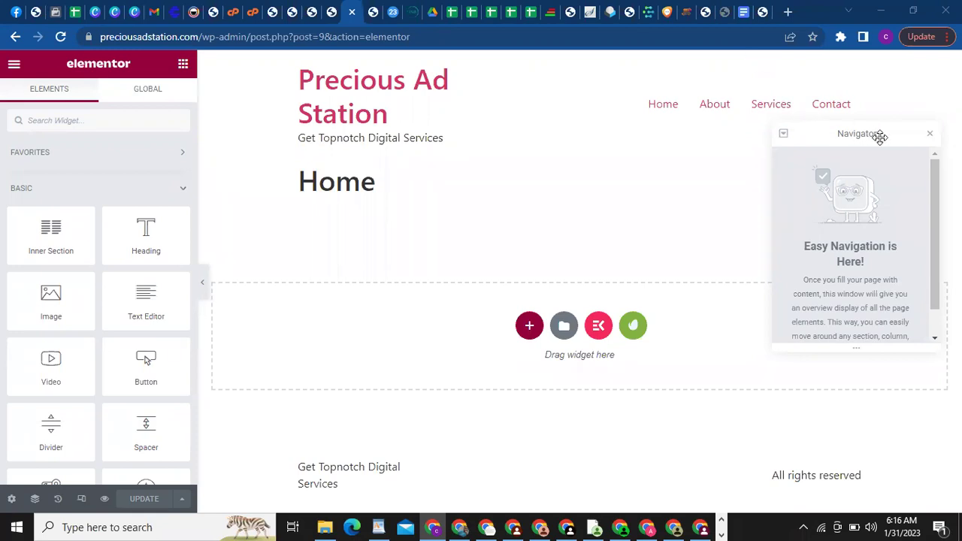
Close the Navigator and set the Home page's layout to Elementor Canvas
left_click(934, 133)
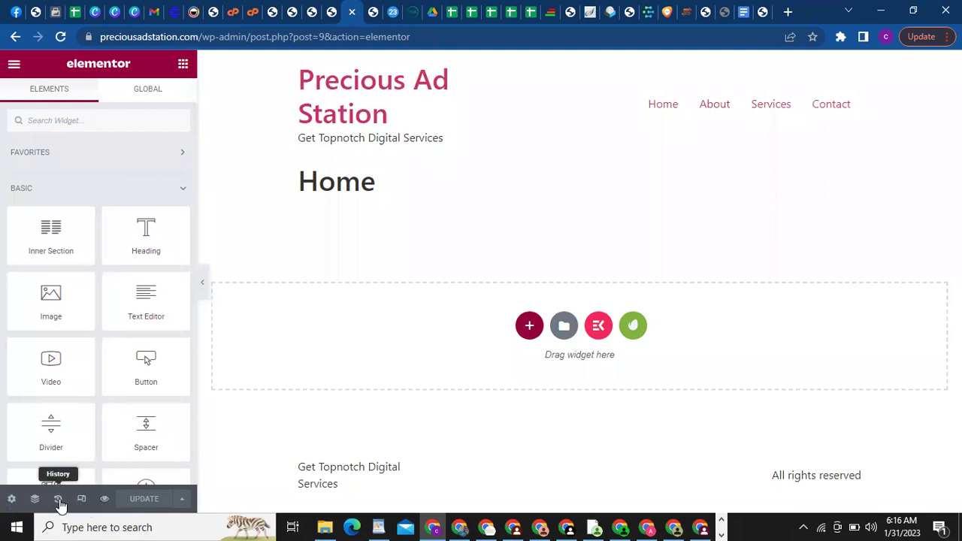
left_click(13, 499)
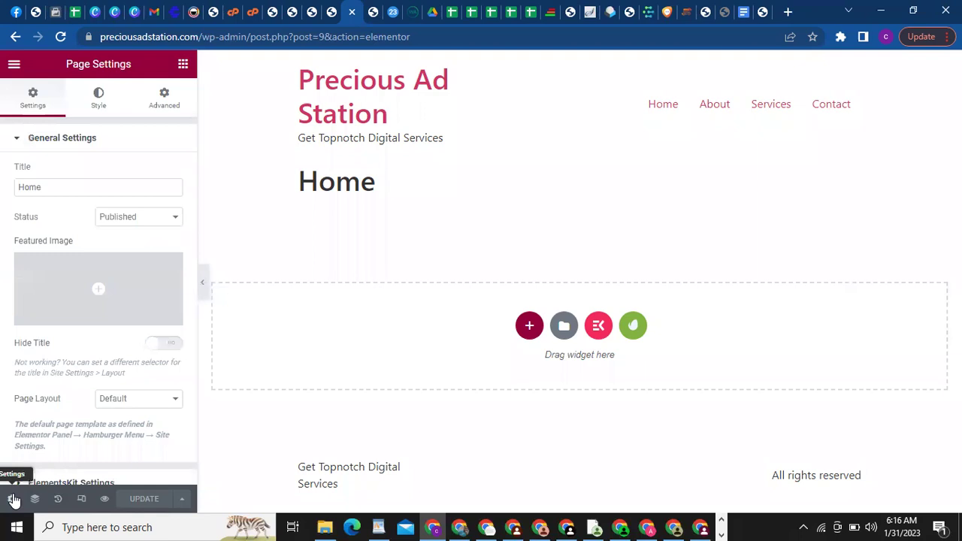
left_click(159, 405)
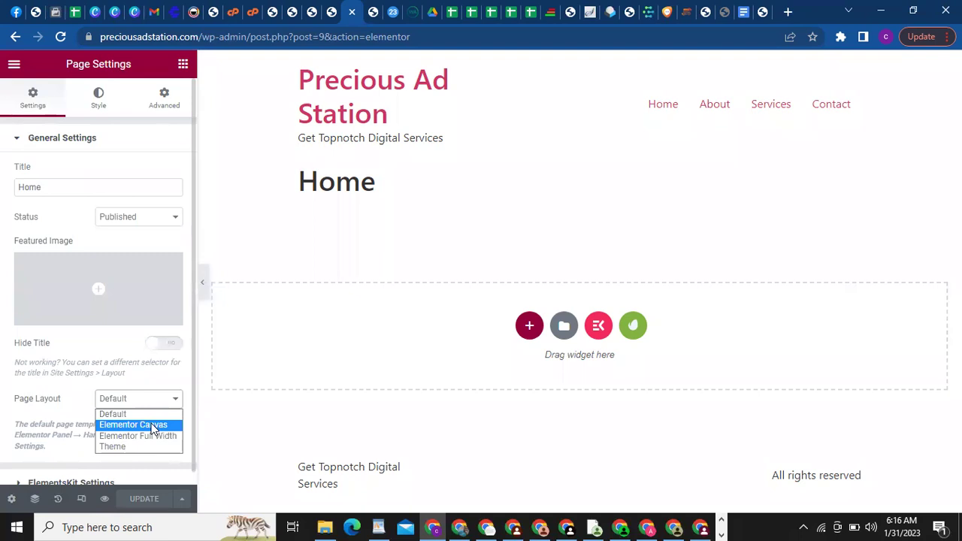
left_click(154, 425)
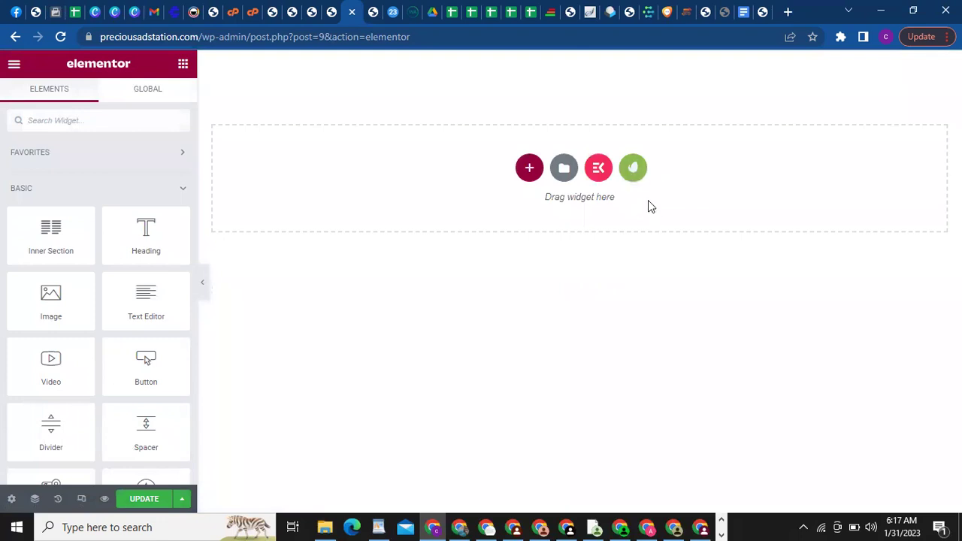
Insert the Home template from the installed Ongoes - Shipping & Transportation Company kit into the page
left_click(632, 170)
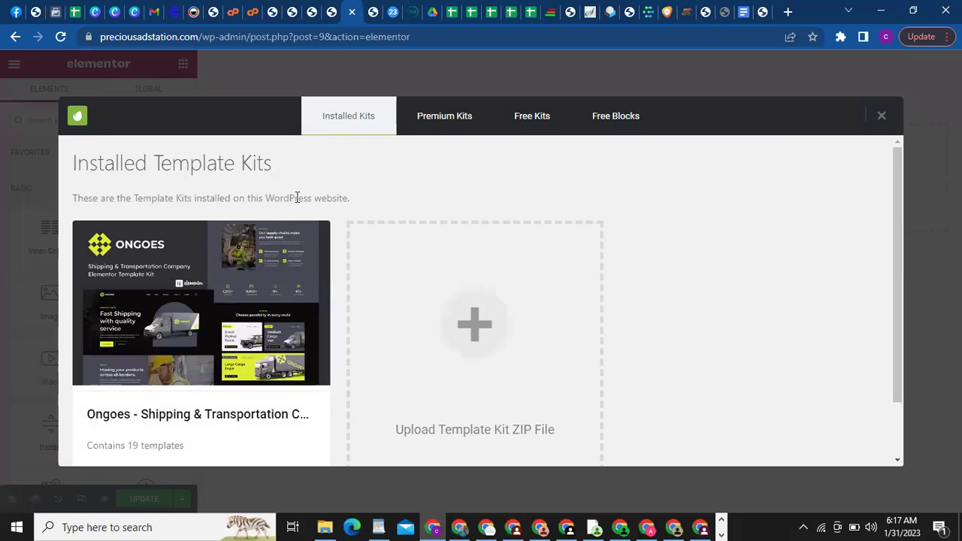
left_click(227, 336)
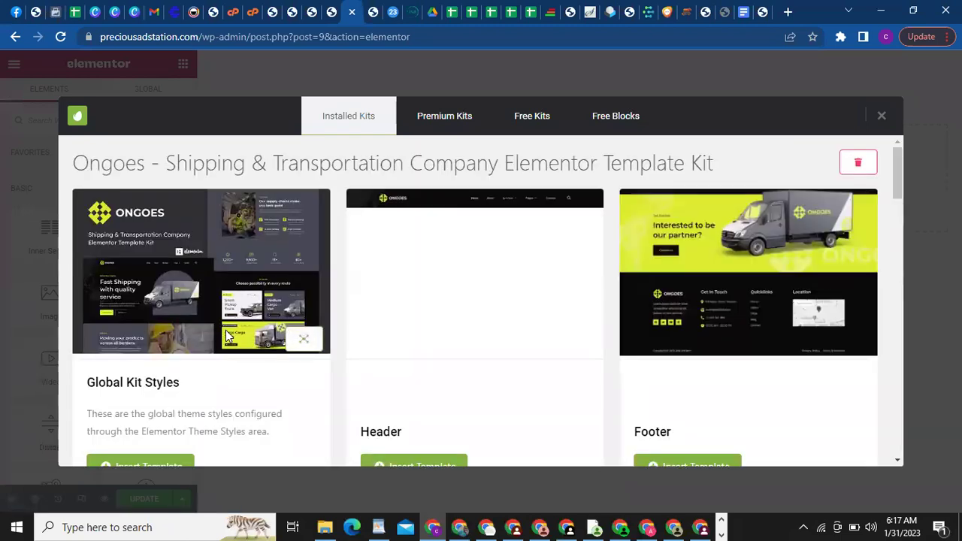
left_click_drag(896, 162, 904, 222)
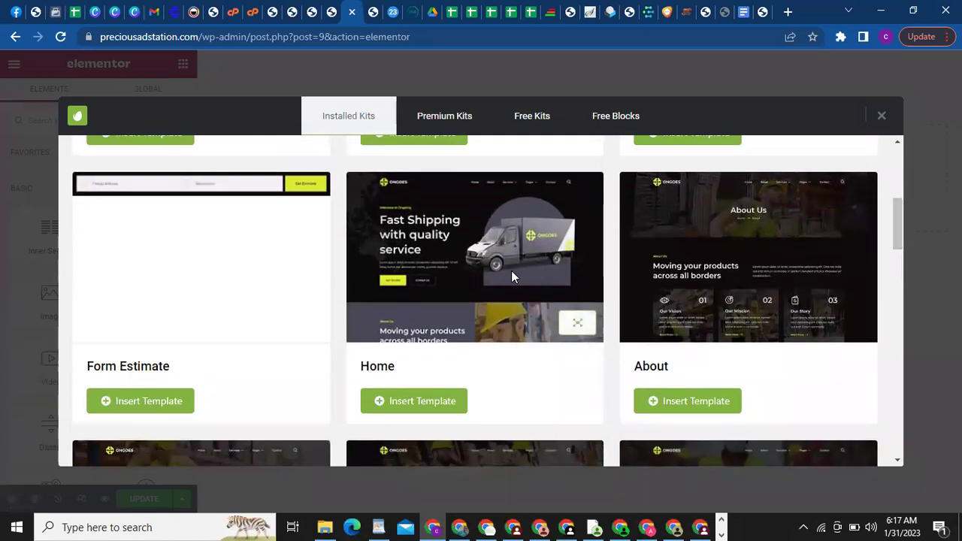
left_click(434, 406)
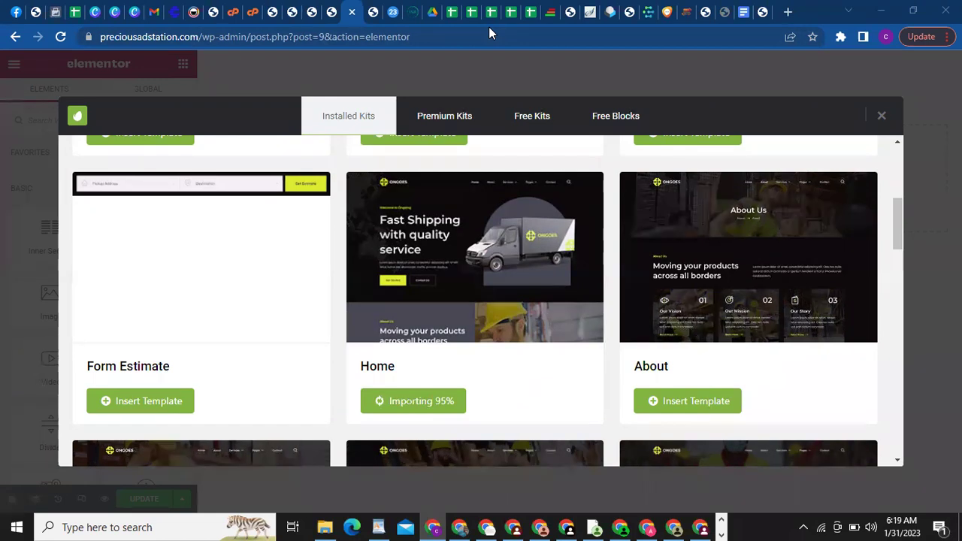
Examine the sections of the inserted Home template from the hero area down to the shipping estimation section
mouse_move(752, 259)
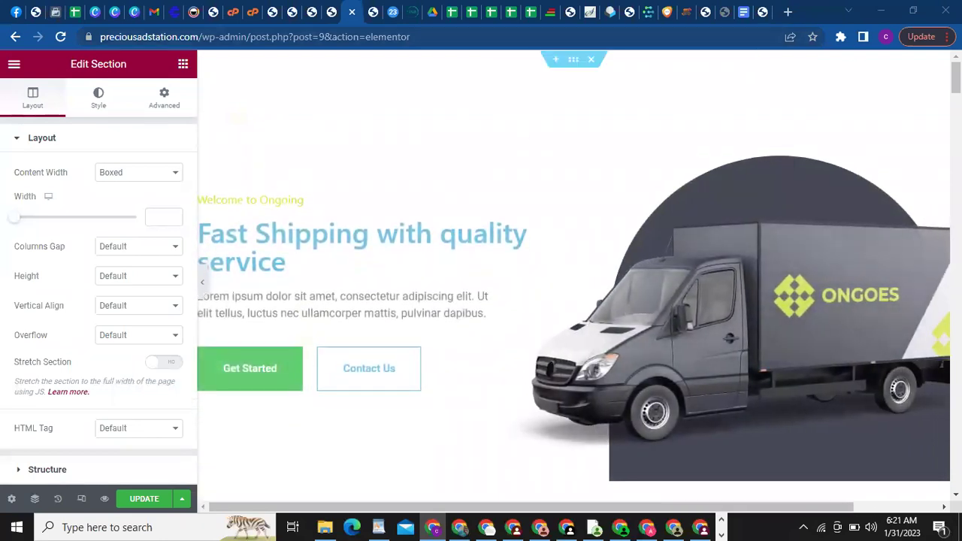
scroll(579, 270, "down", 15)
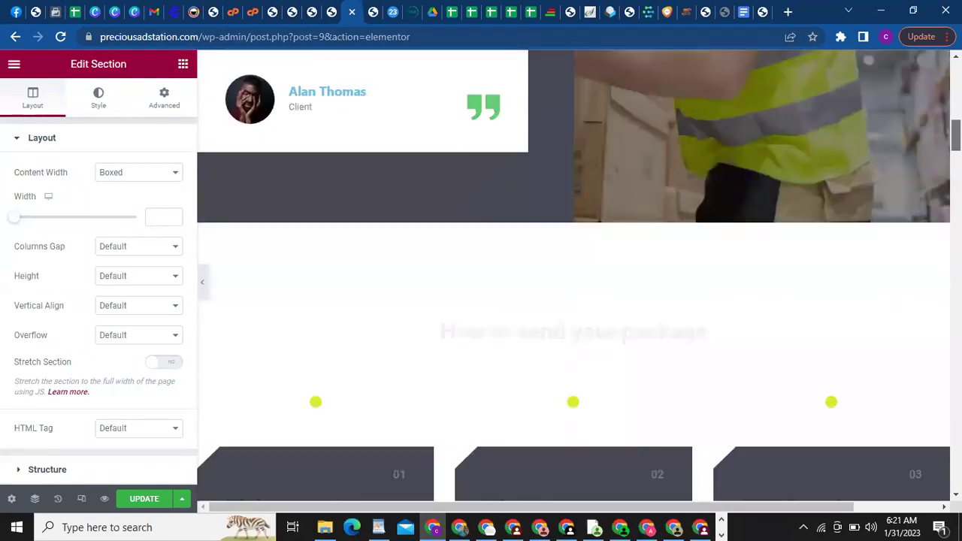
scroll(578, 277, "down", 10)
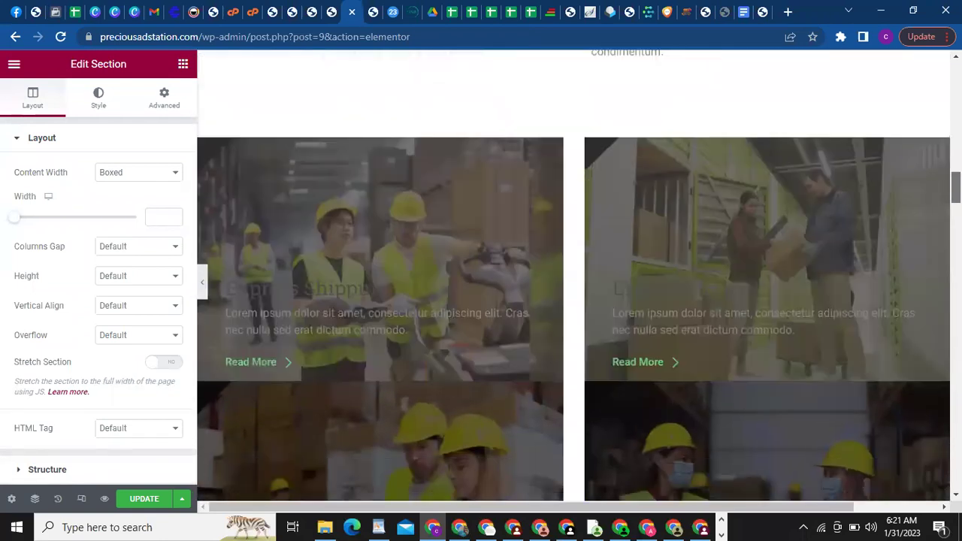
scroll(574, 276, "down", 8)
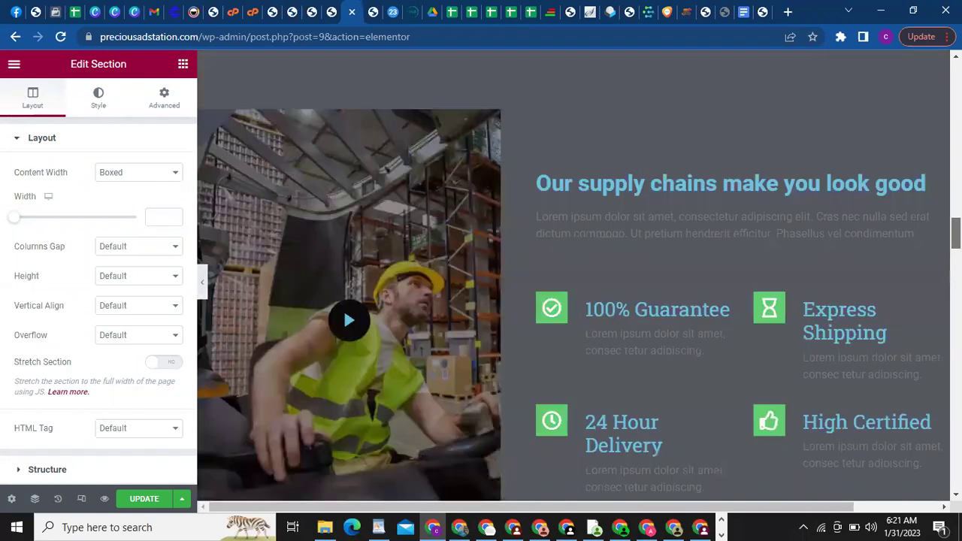
scroll(574, 293, "down", 8)
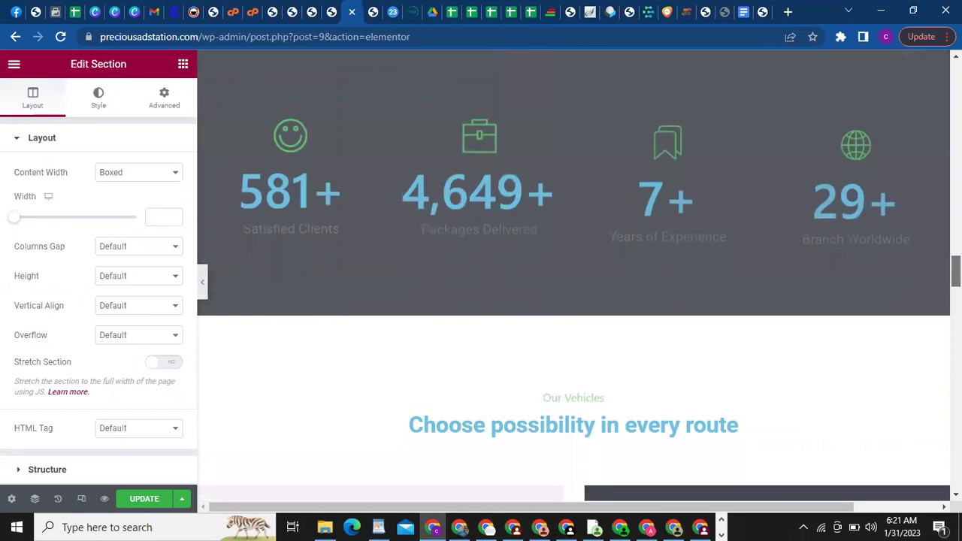
scroll(574, 277, "down", 8)
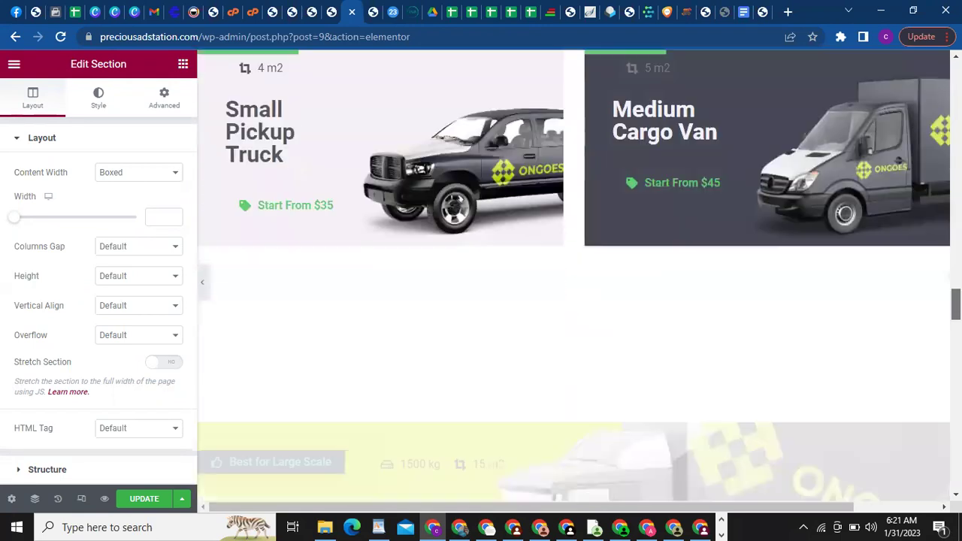
scroll(575, 276, "down", 8)
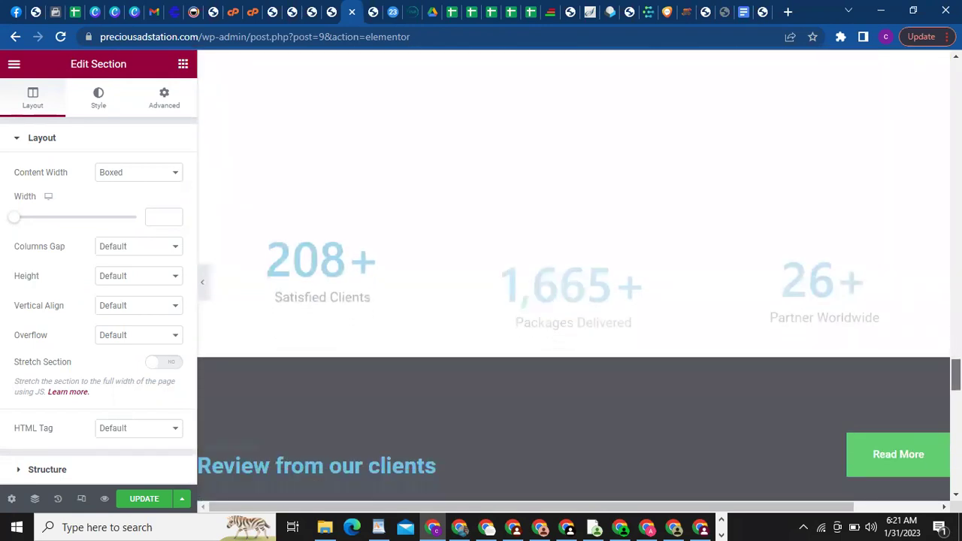
scroll(574, 277, "down", 8)
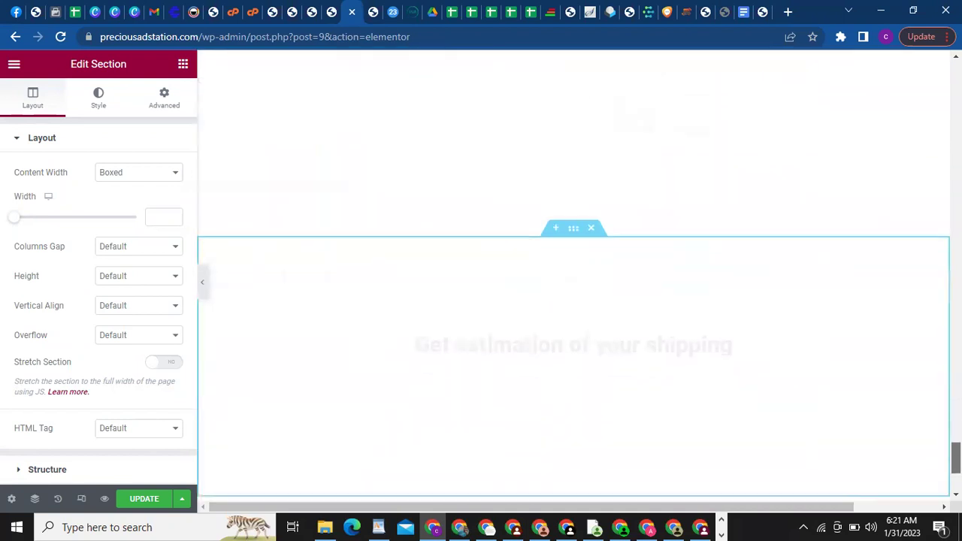
scroll(574, 277, "up", 20)
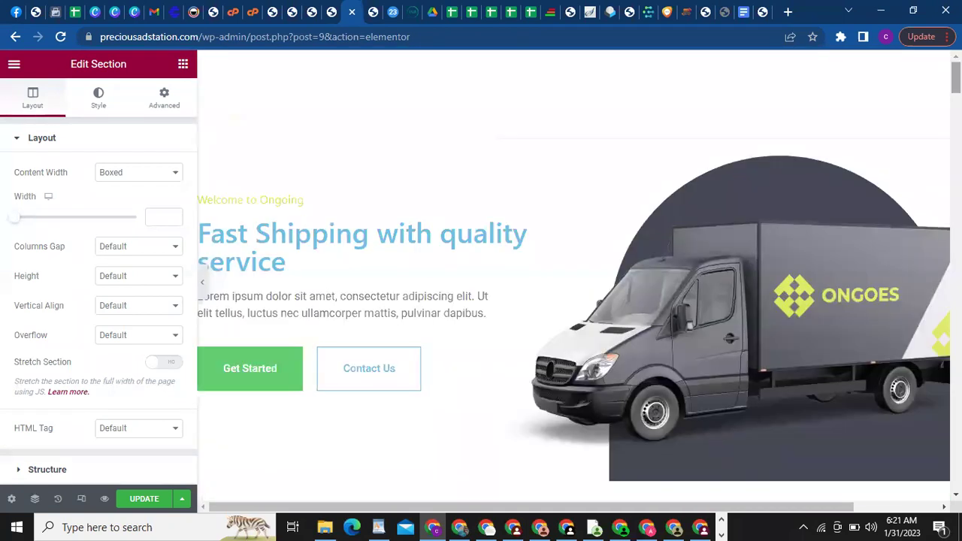
Save the Home page and import Global Kit Styles from the installed Ongoes kit in the WordPress admin
left_click(146, 501)
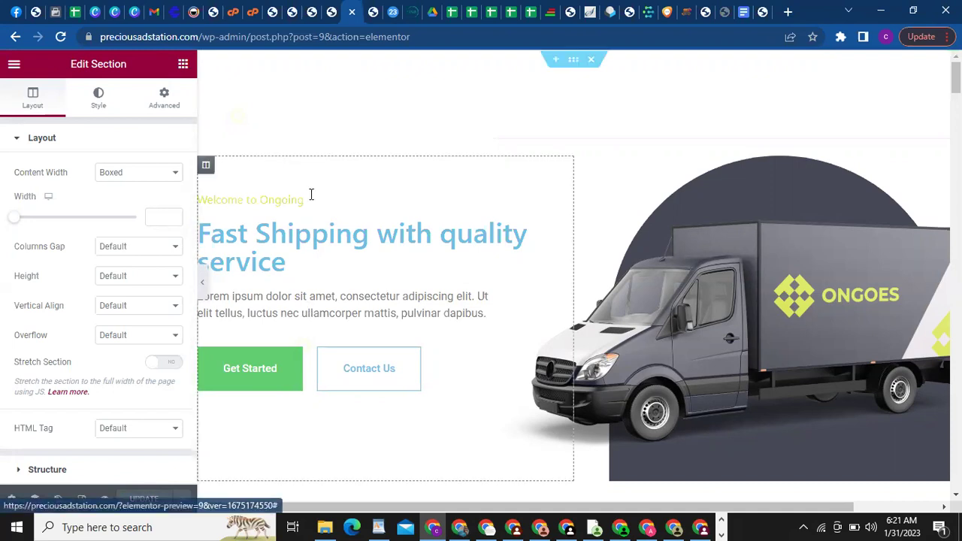
left_click(319, 26)
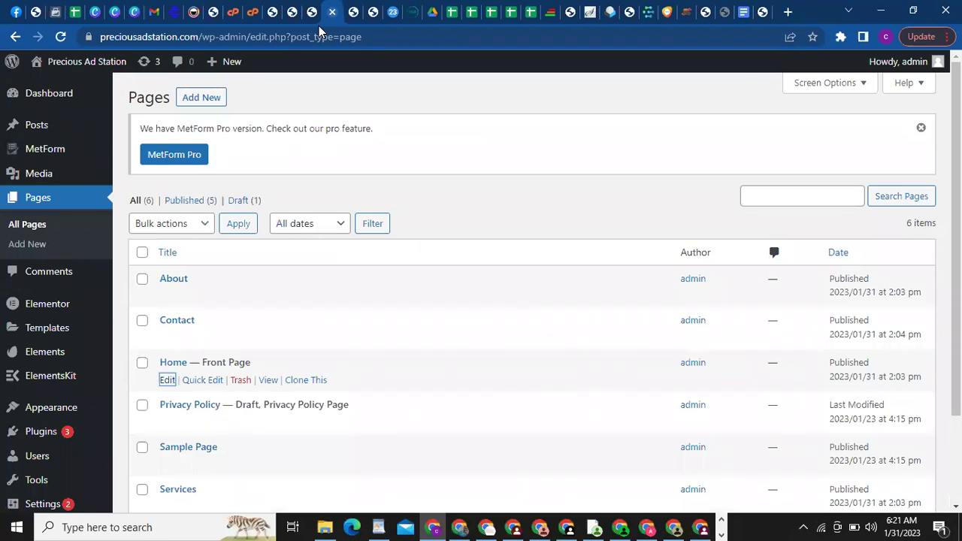
mouse_move(30, 354)
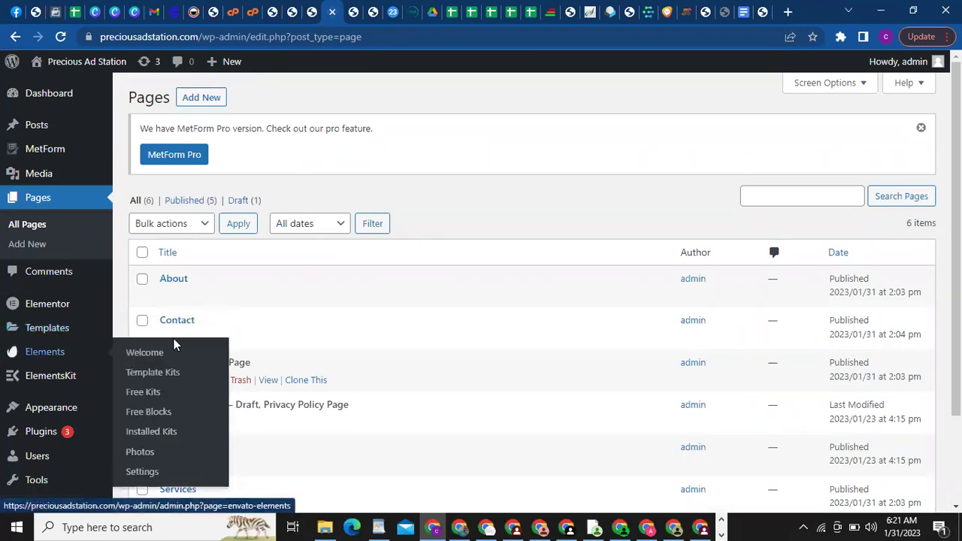
left_click(150, 431)
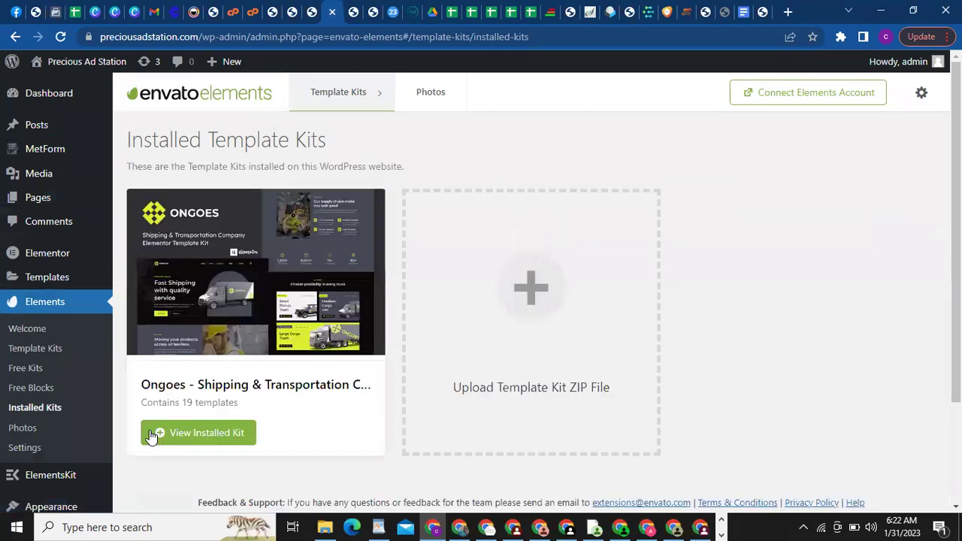
left_click(182, 435)
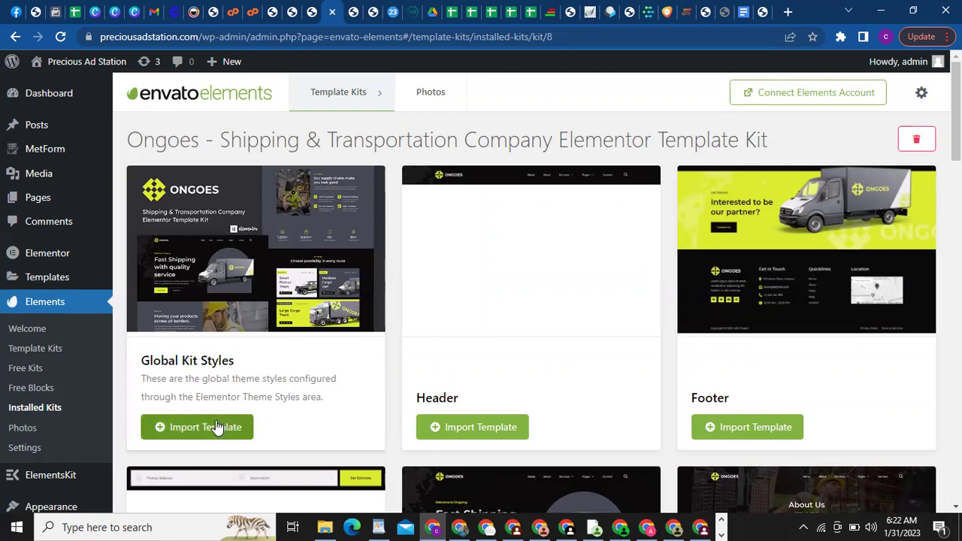
mouse_move(230, 240)
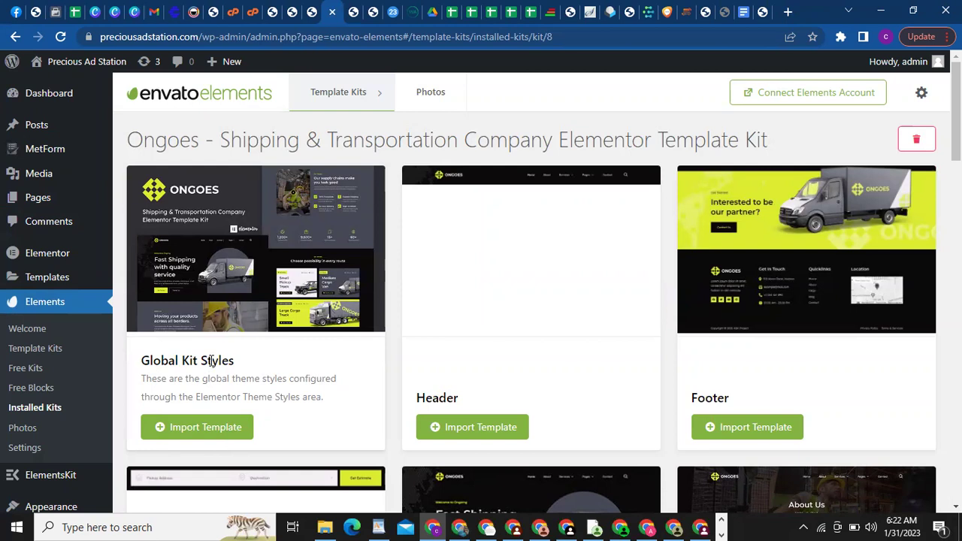
left_click(202, 431)
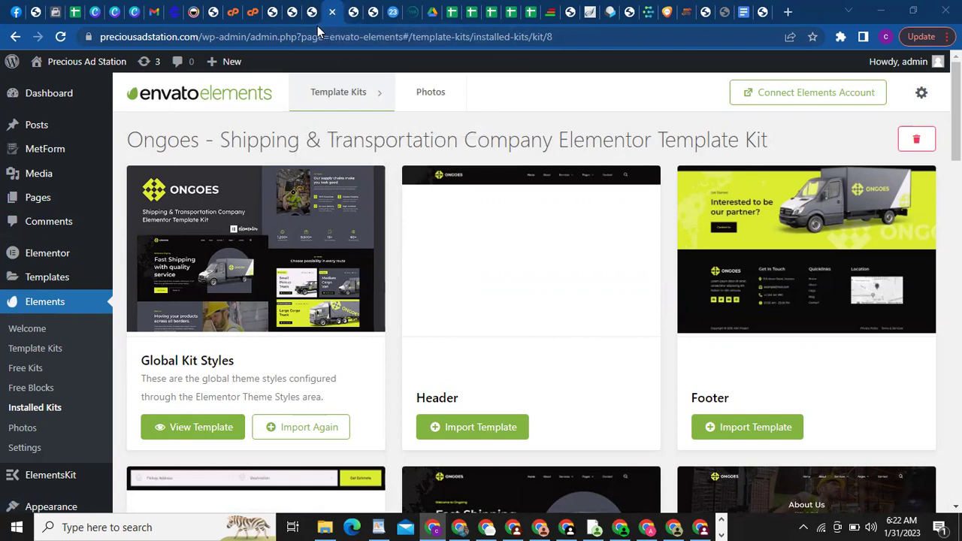
Reload the Home page's Elementor editor and examine the styling of its hero, About Us and How It's Work sections
key("ctrl+Tab")
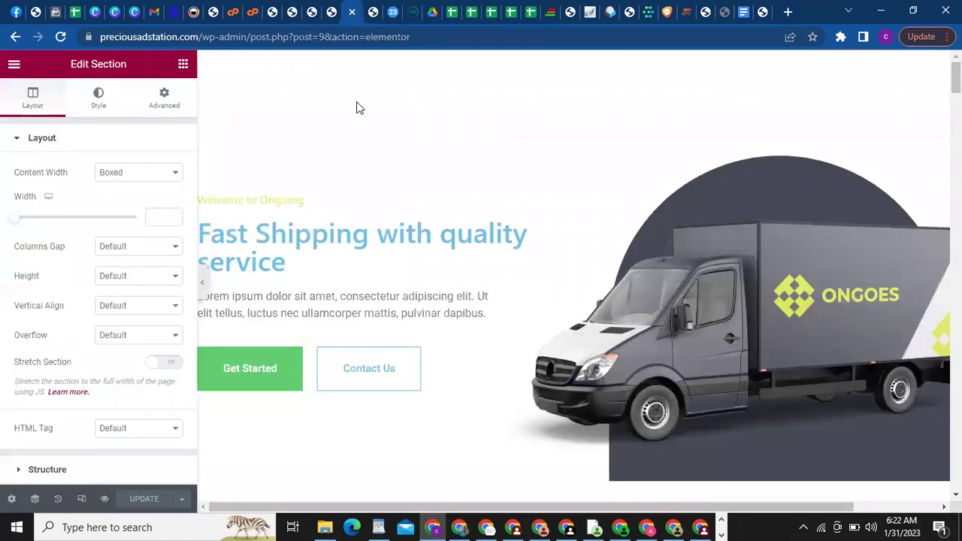
left_click(61, 36)
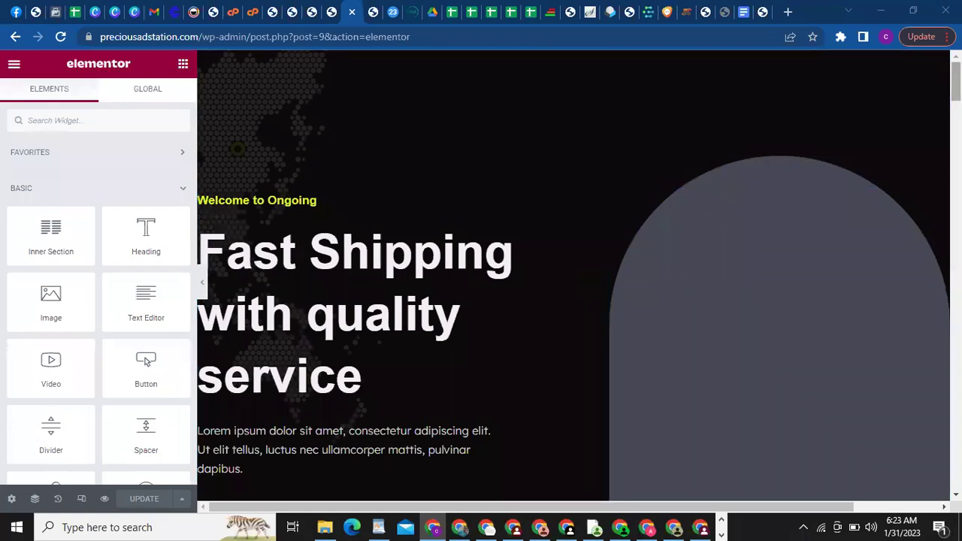
scroll(146, 362, "down", 4)
scroll(147, 363, "down", 2)
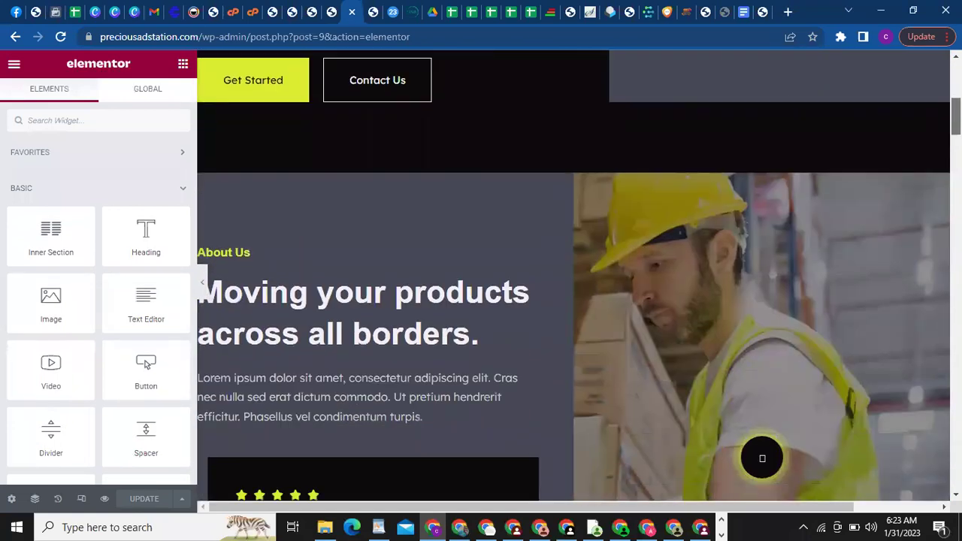
scroll(147, 364, "up", 6)
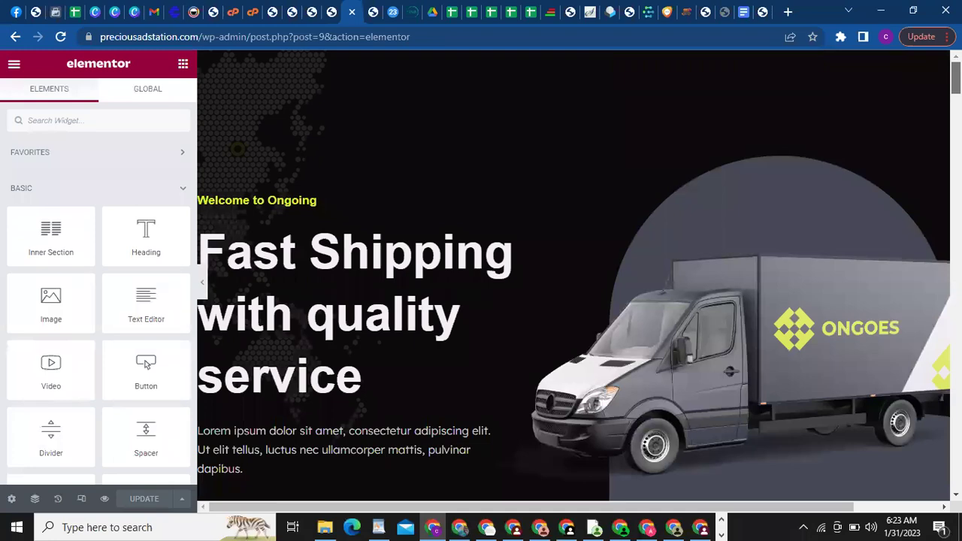
scroll(146, 362, "down", 1)
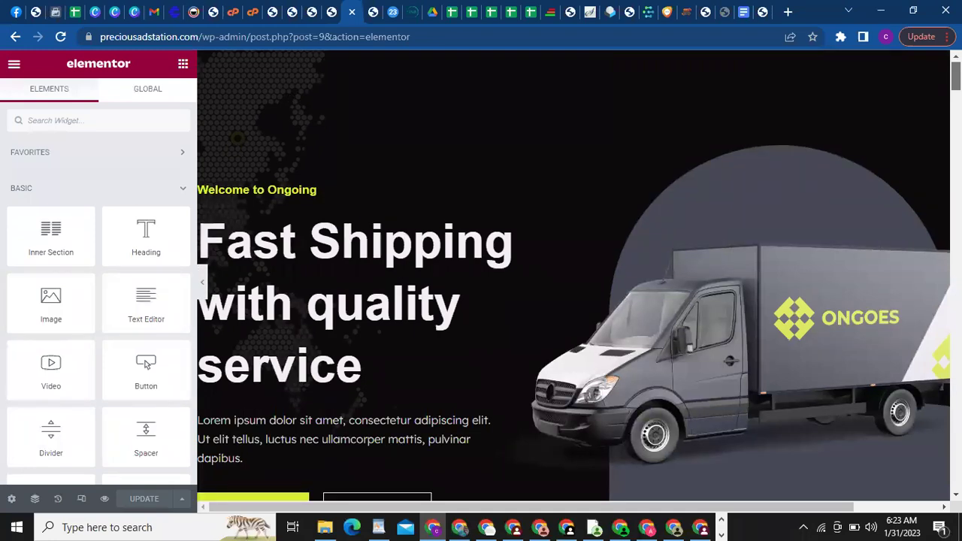
scroll(146, 361, "down", 2)
scroll(146, 362, "up", 2)
scroll(146, 361, "down", 15)
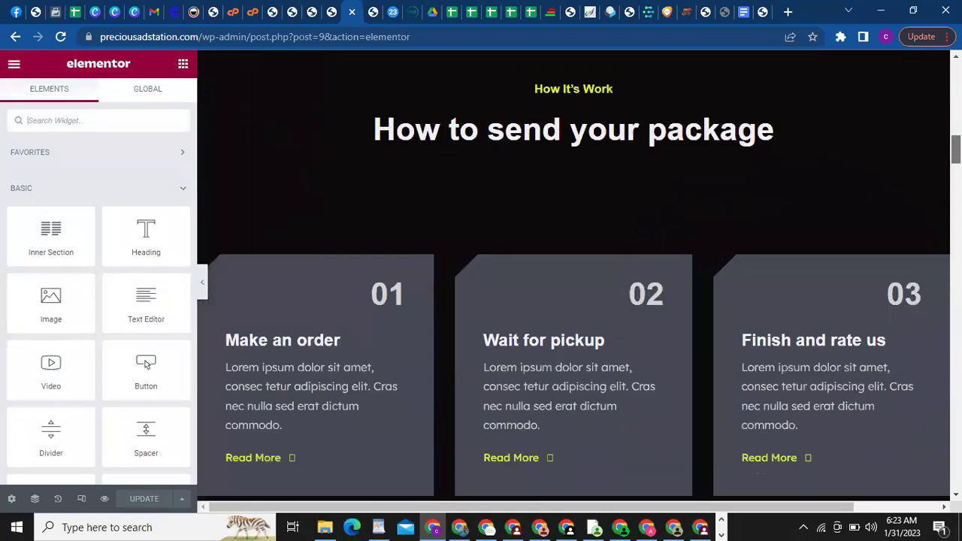
Examine the styling of the Home page's remaining sections, from How It's Work through features and vehicles to the shipping estimation
scroll(145, 363, "down", 14)
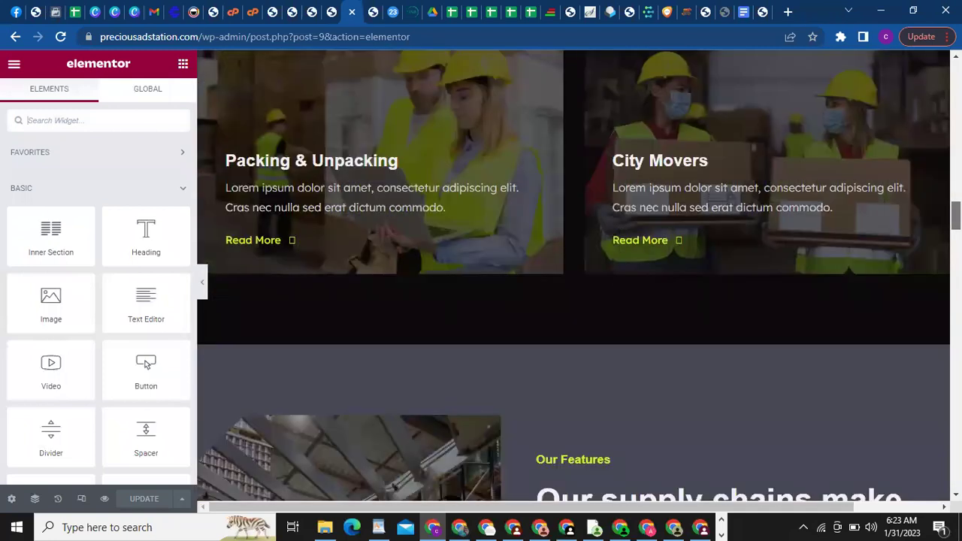
scroll(145, 363, "down", 3)
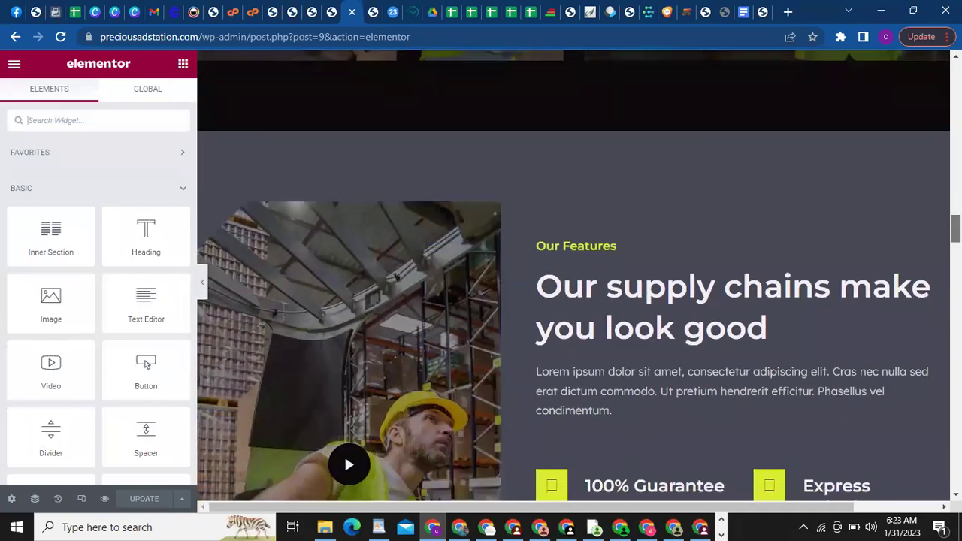
scroll(146, 363, "down", 10)
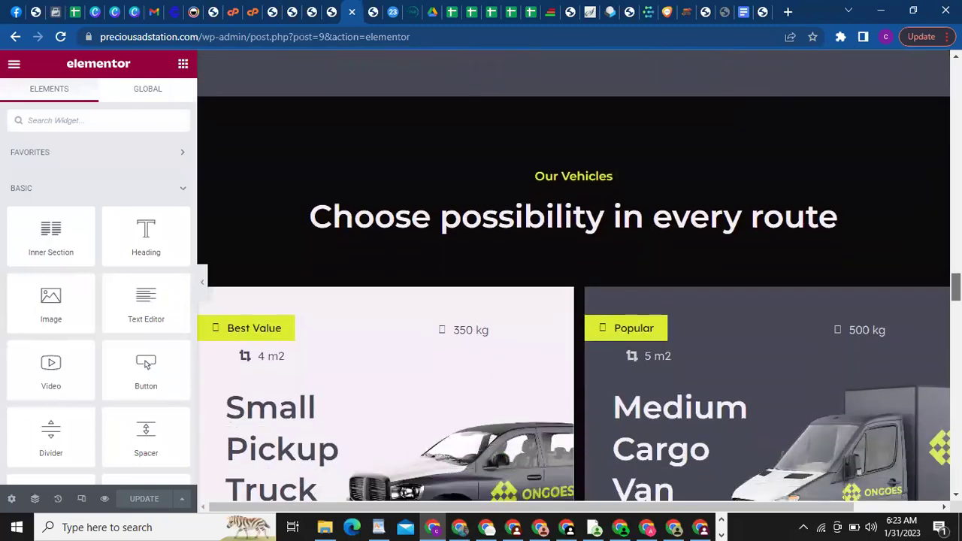
scroll(146, 364, "down", 12)
scroll(146, 363, "down", 20)
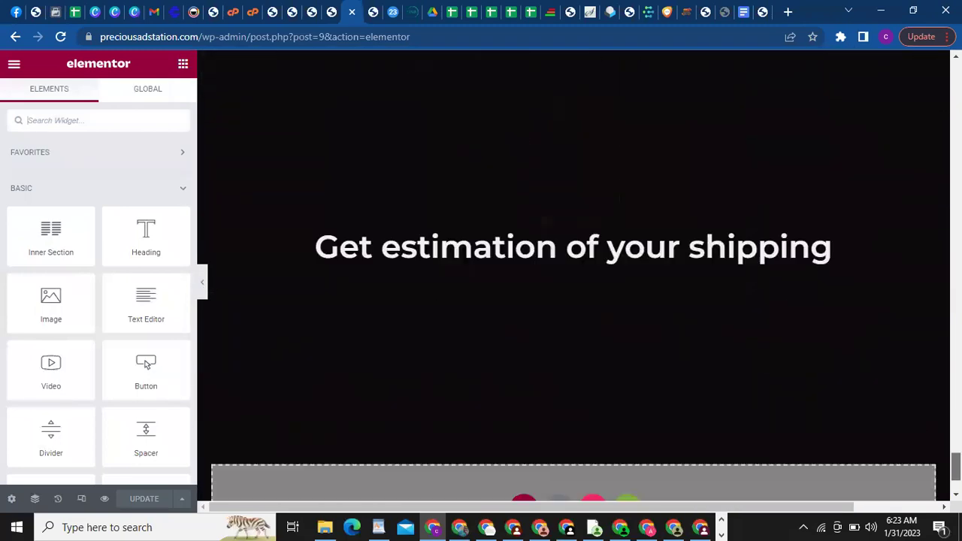
scroll(146, 363, "down", 3)
scroll(146, 364, "up", 8)
scroll(146, 363, "up", 20)
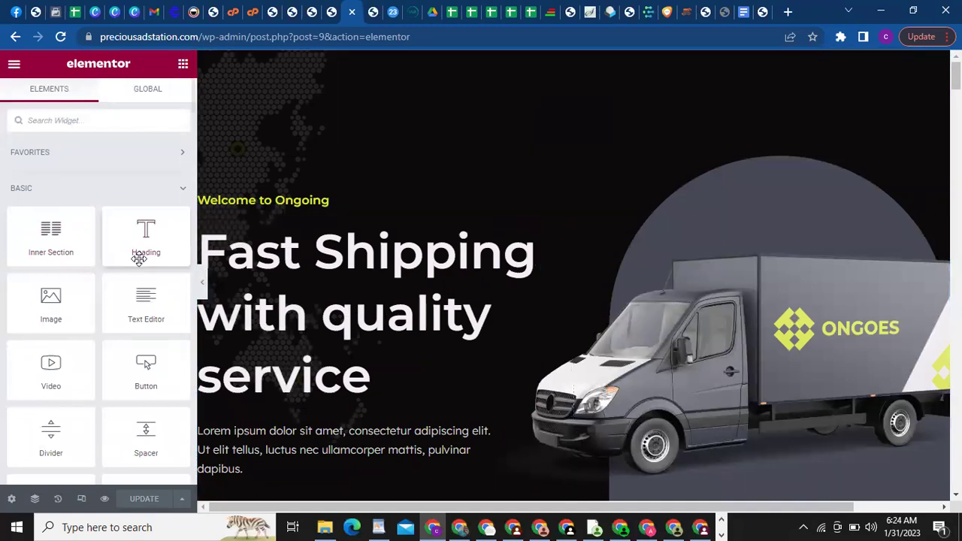
Examine the widgets available for the page in the Basic, Pro and General categories
left_click_drag(51, 297, 777, 338)
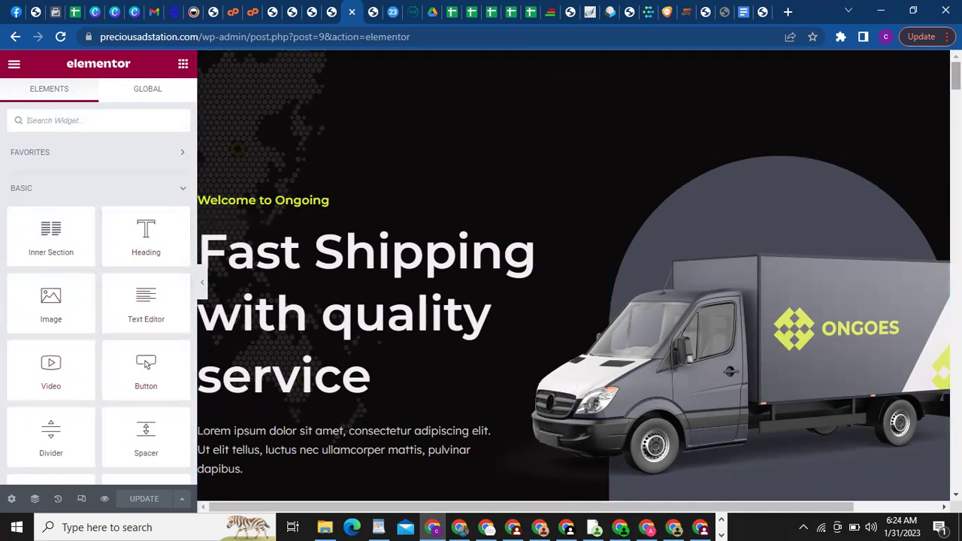
scroll(338, 263, "down", 5)
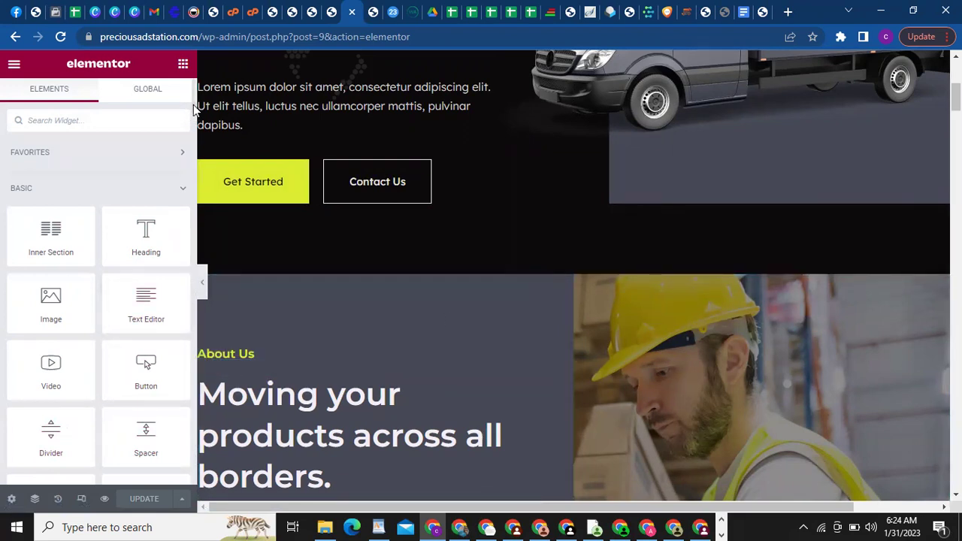
scroll(193, 103, "down", 3)
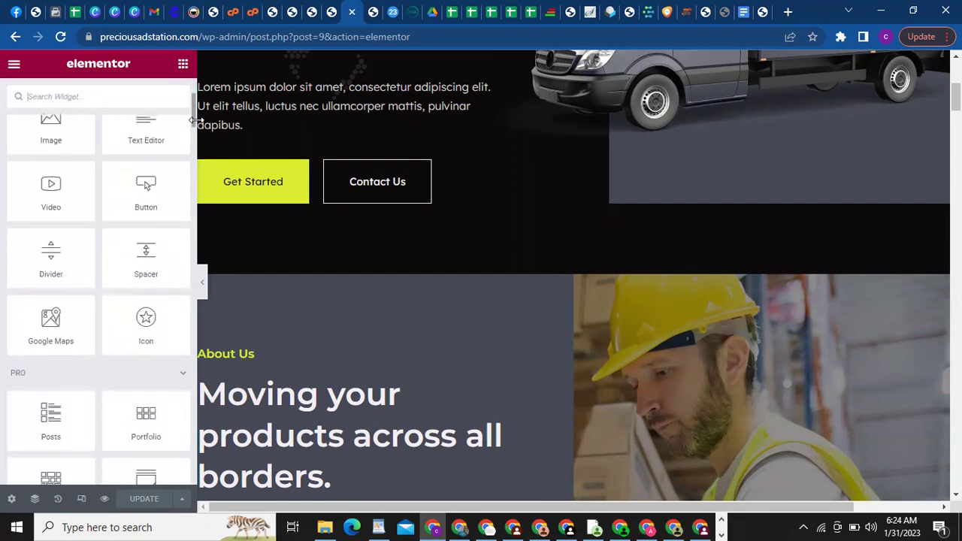
scroll(198, 121, "down", 2)
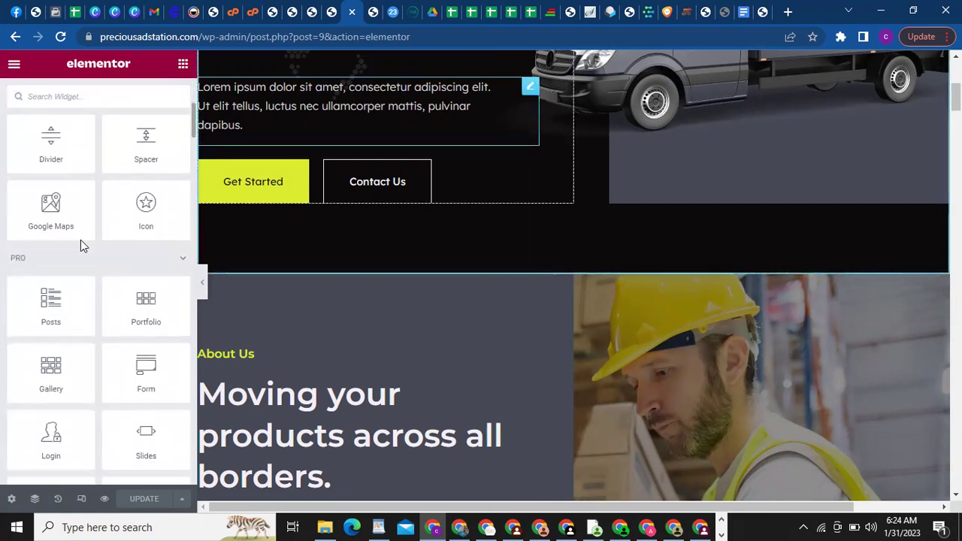
scroll(79, 233, "down", 15)
scroll(79, 222, "up", 2)
scroll(78, 222, "up", 6)
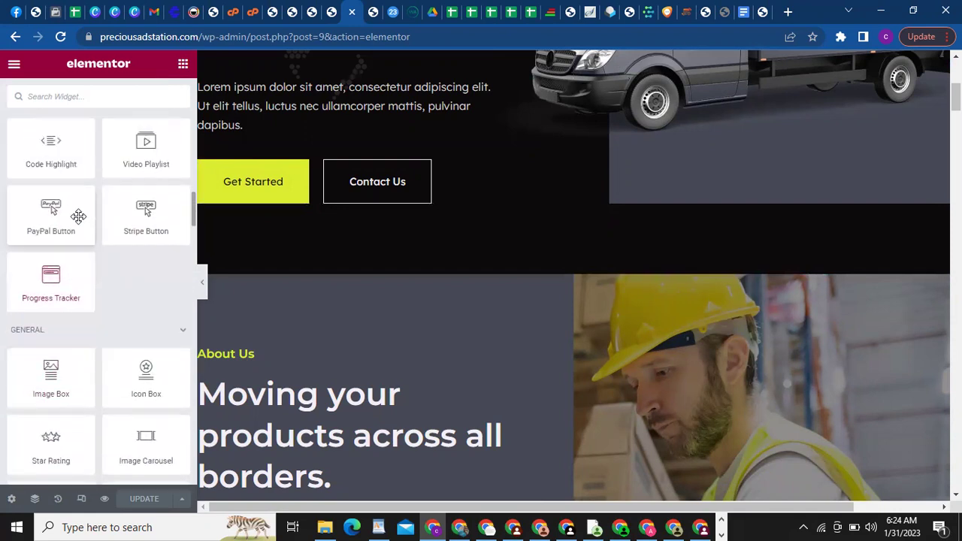
scroll(75, 190, "up", 9)
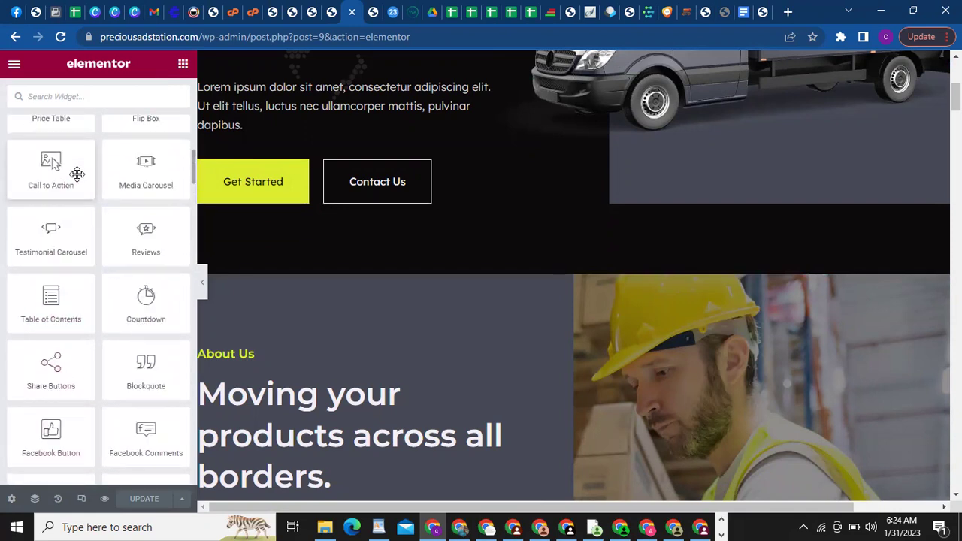
scroll(78, 133, "up", 2)
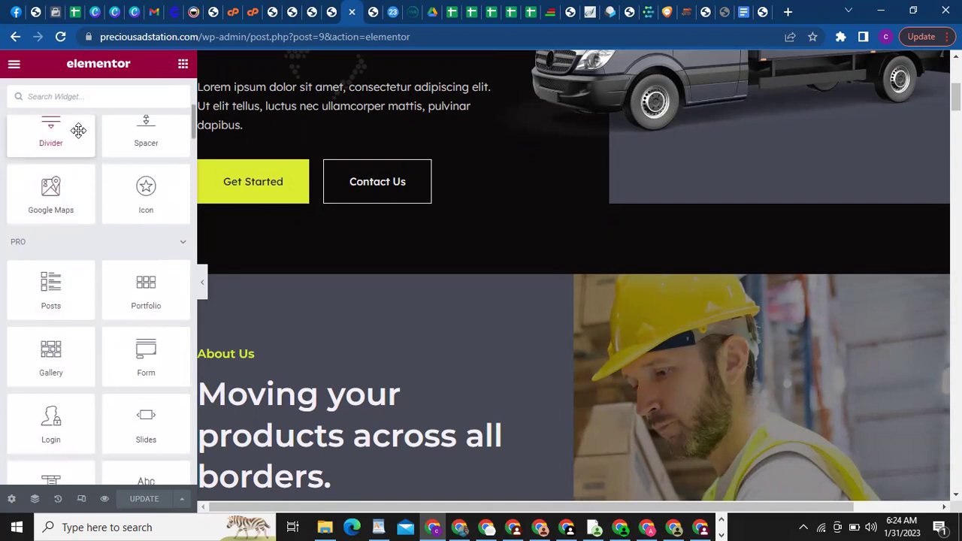
scroll(79, 130, "down", 18)
scroll(54, 193, "up", 12)
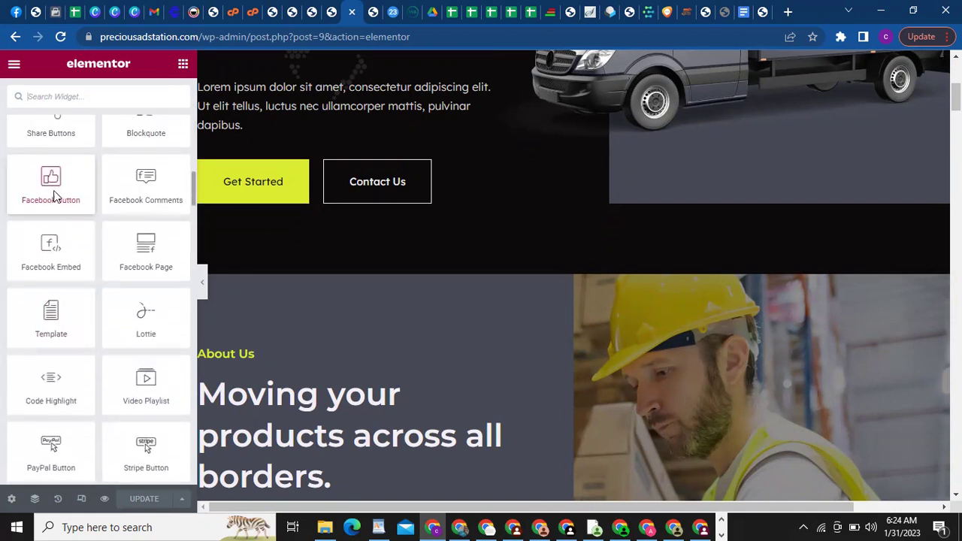
scroll(64, 166, "up", 6)
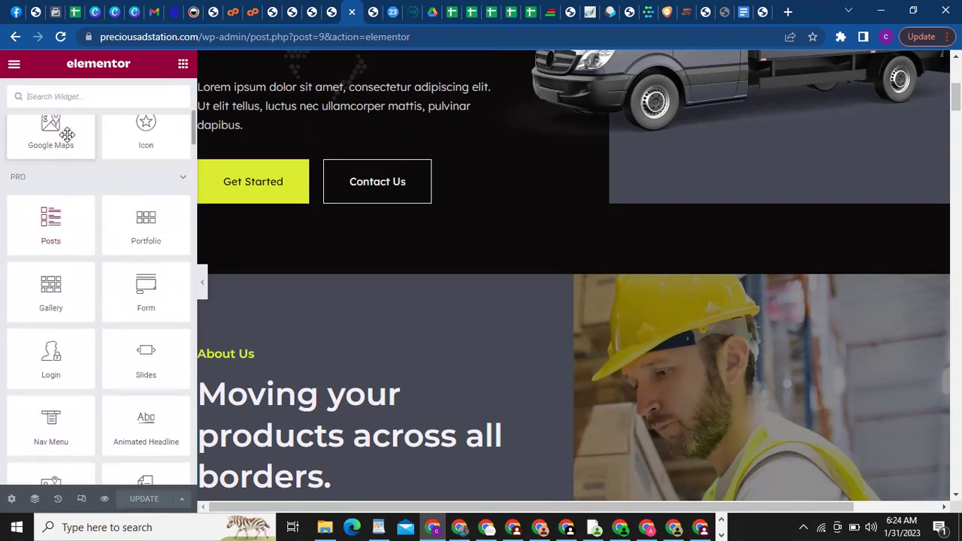
scroll(68, 144, "down", 1)
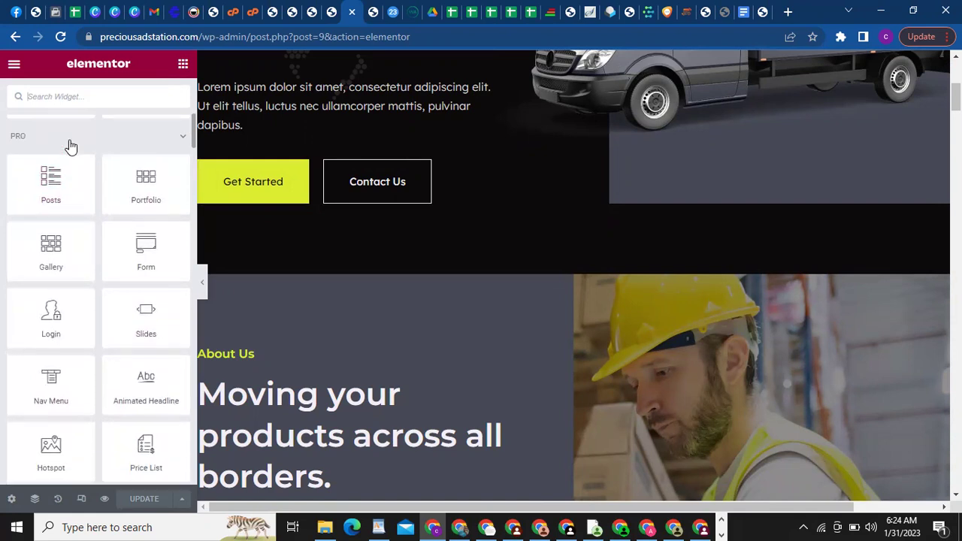
left_click(69, 146)
left_click(69, 146)
left_click_drag(192, 147, 192, 90)
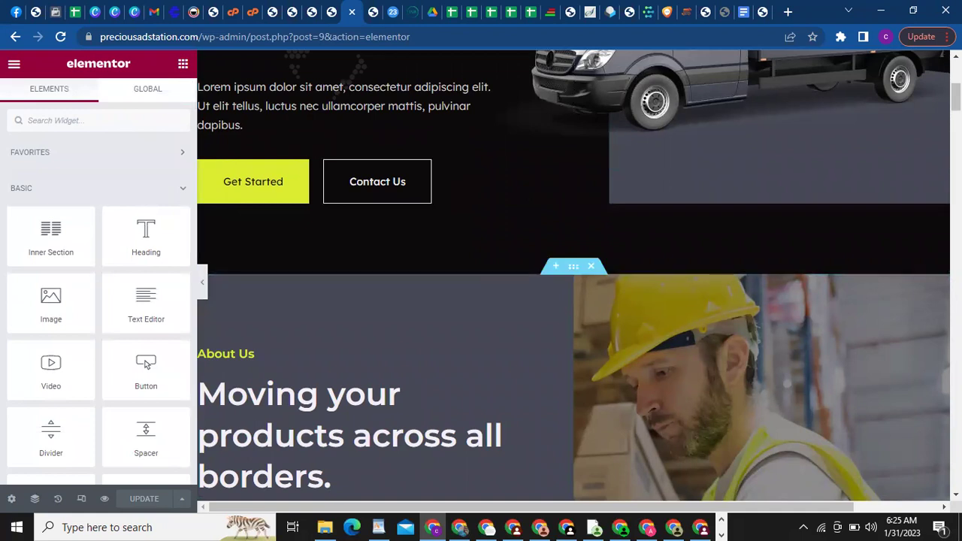
Replace the small welcome line above the hero heading with "Welcome To Precious Ad Station"
scroll(572, 271, "down", 5)
key("Home")
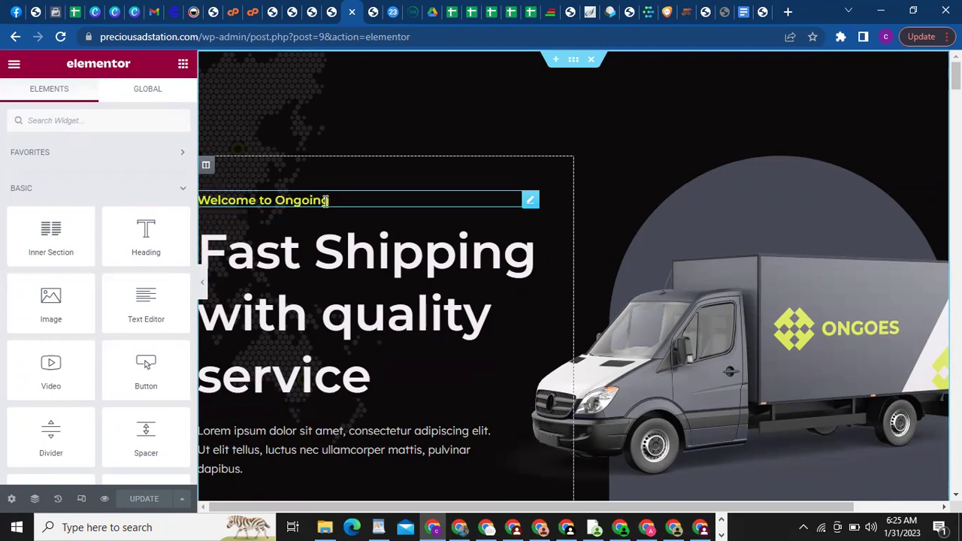
left_click(326, 200)
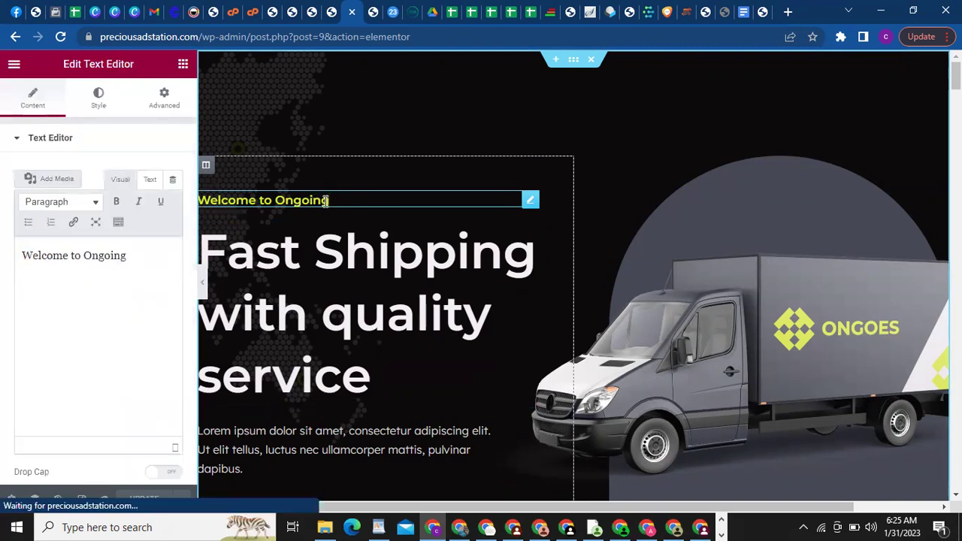
triple_click(80, 260)
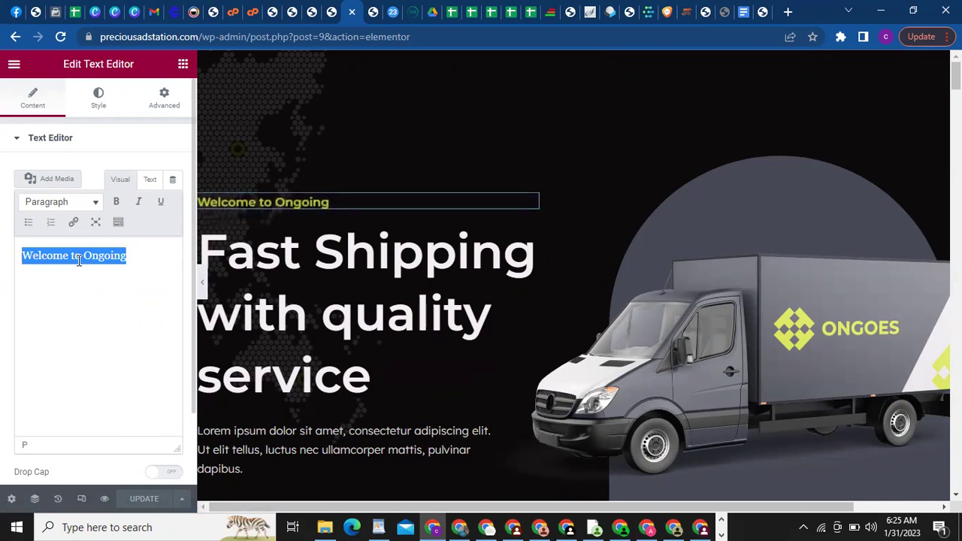
type("We")
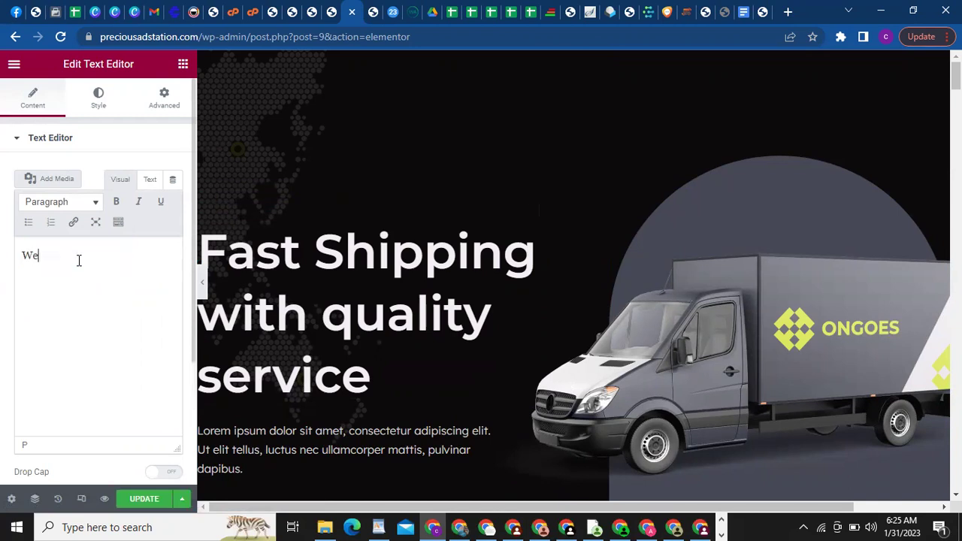
type("lcome To Precious A")
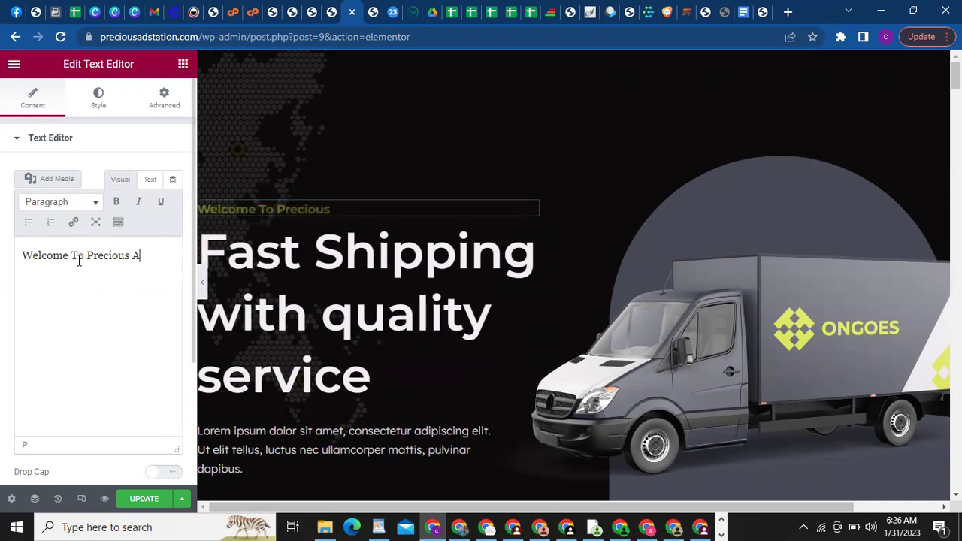
type("d Stat")
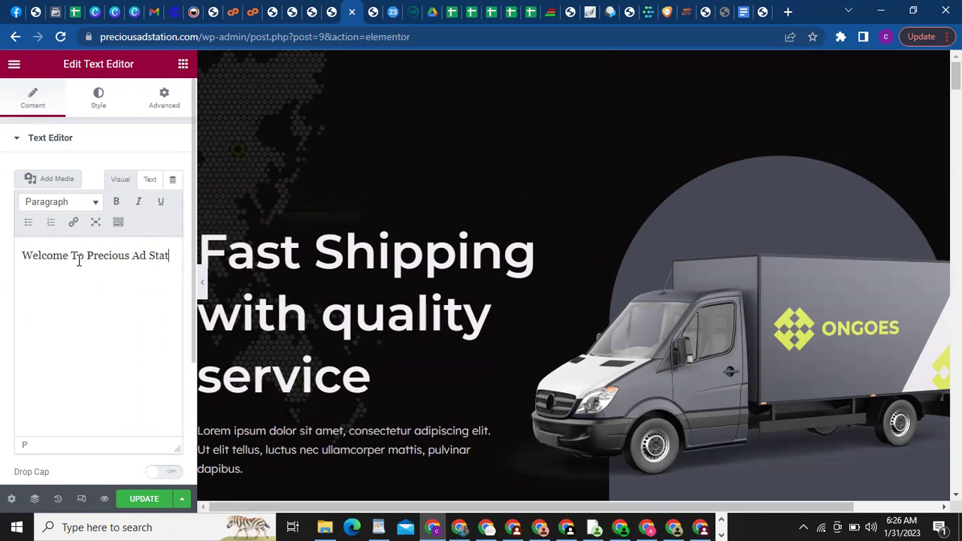
type("ion")
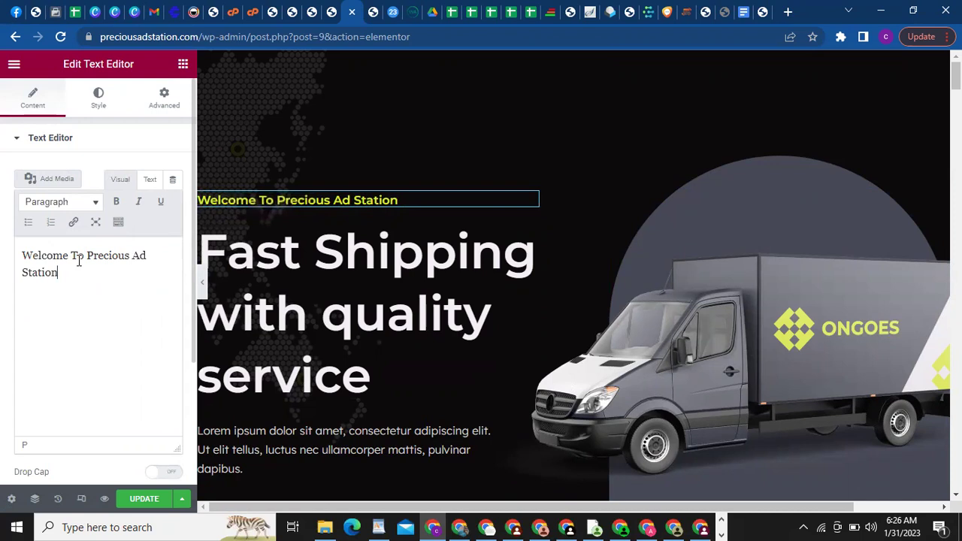
Change the hero heading's title to "Fast And Profitable Ads Services"
left_click(313, 315)
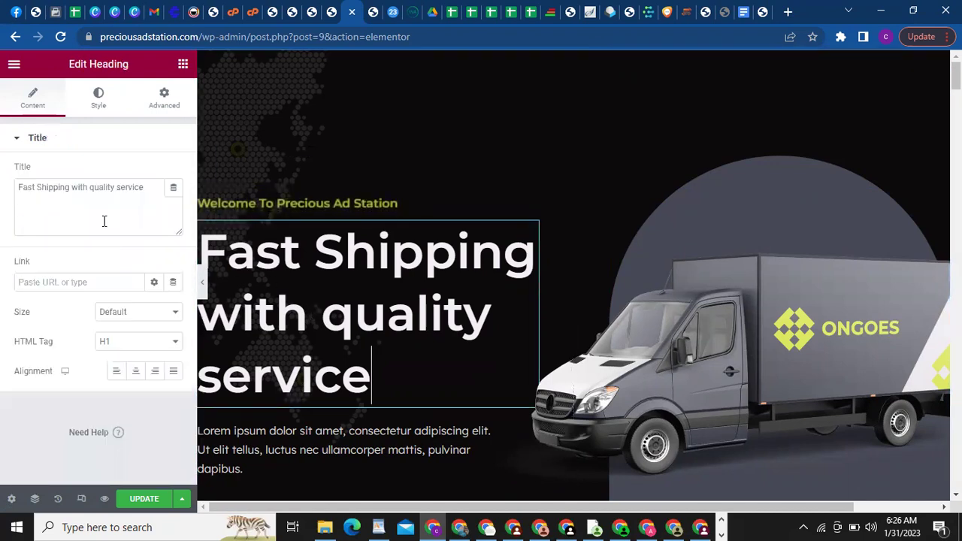
triple_click(100, 190)
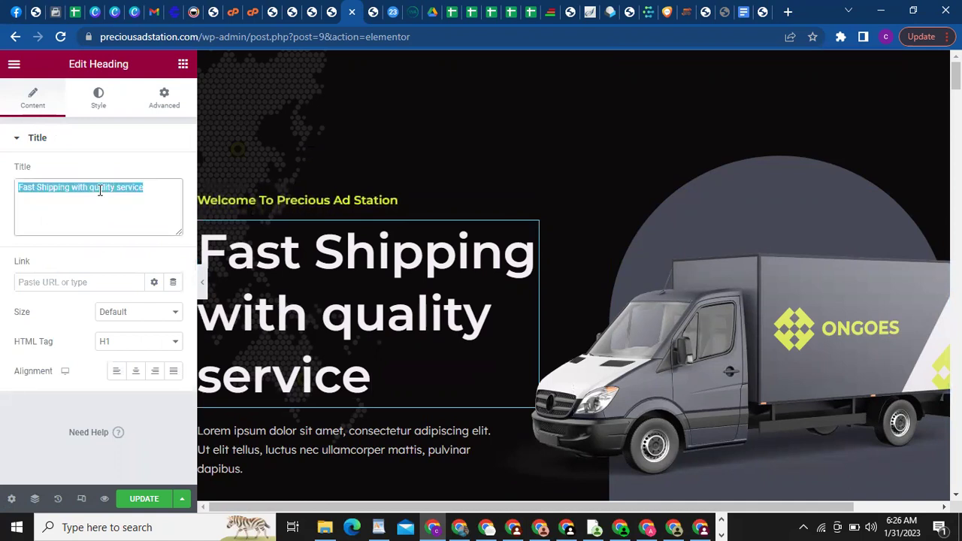
type("Fast Asn")
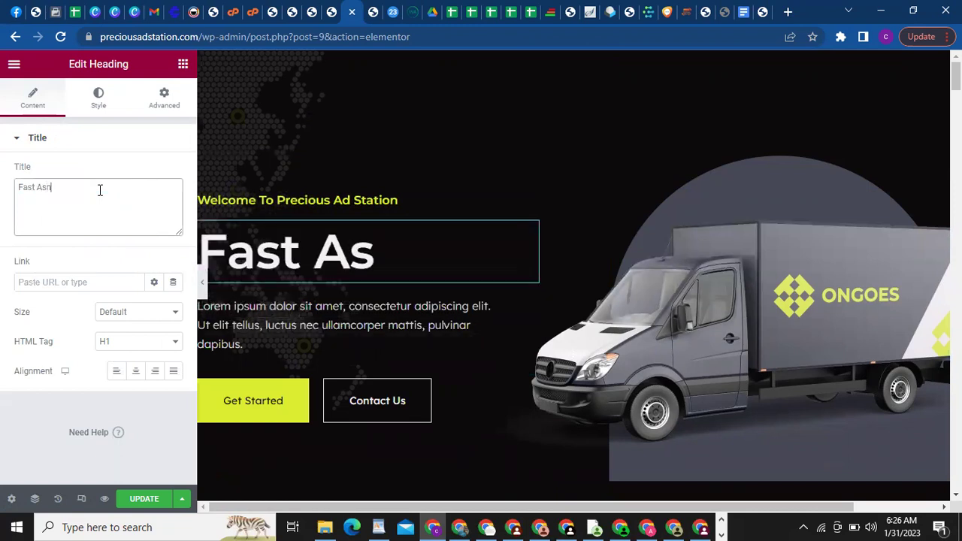
key("BackSpace")
type("nd Sur")
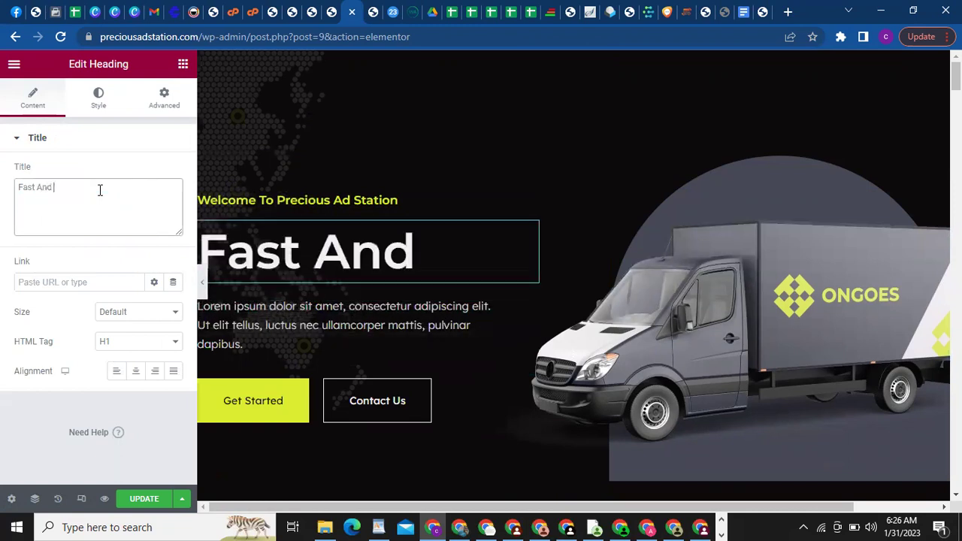
key("BackSpace")
key("BackSpace")
key("BackSpace")
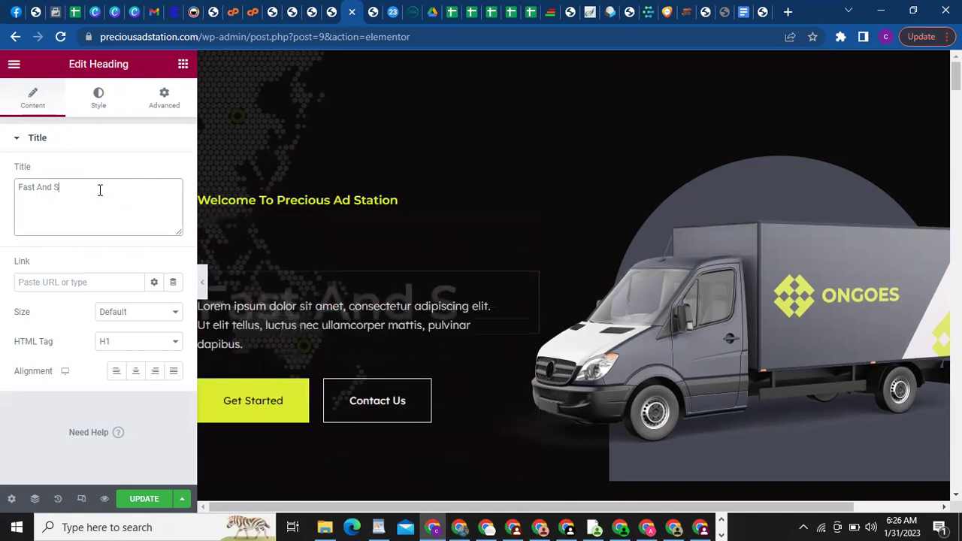
type("Prof")
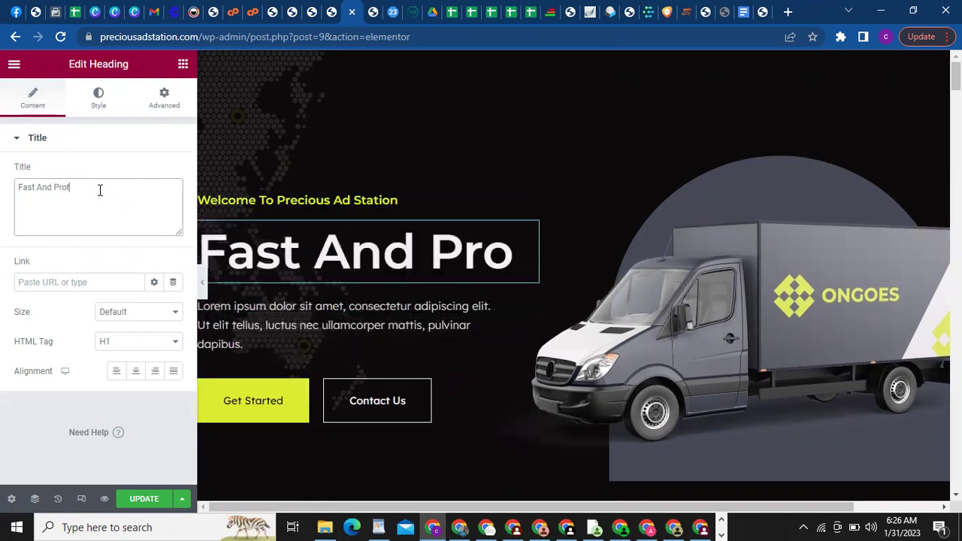
type("itable A")
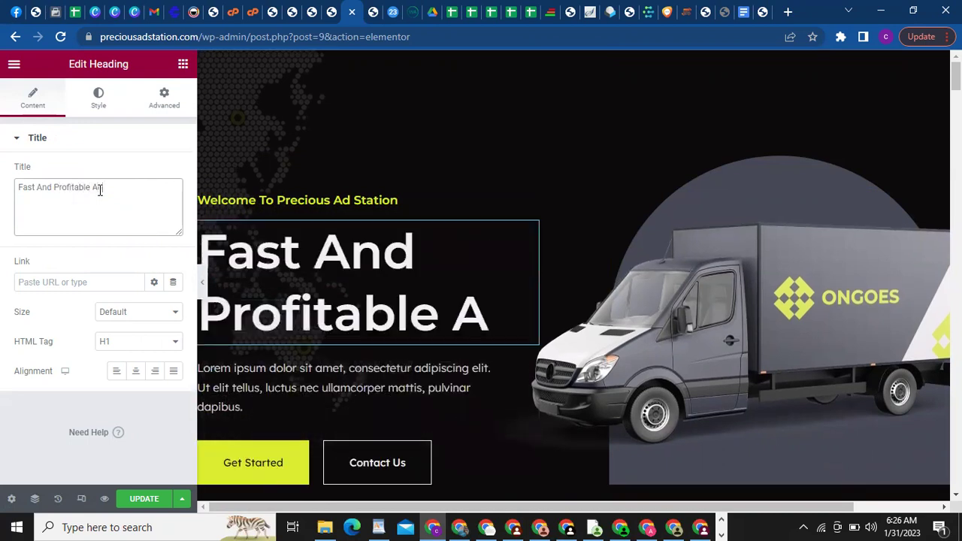
type("ds Services")
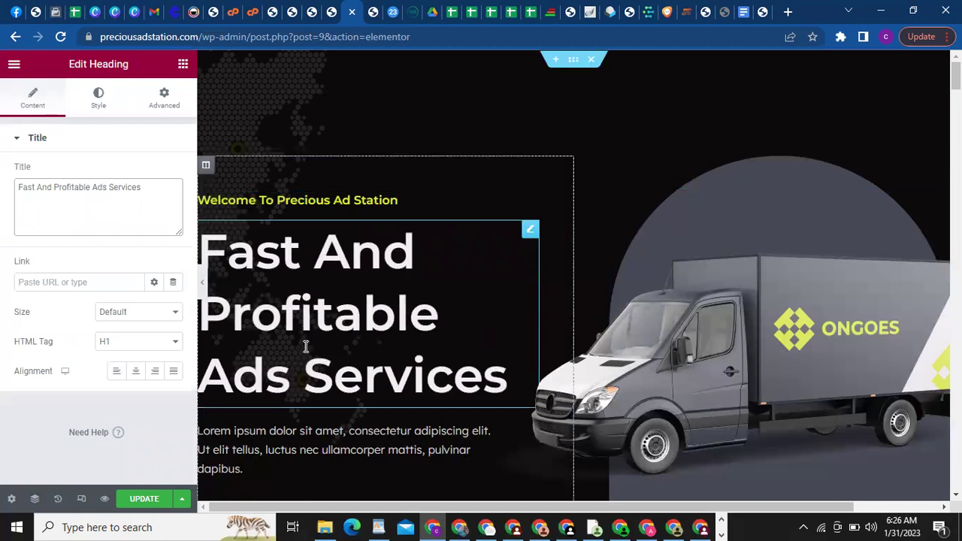
Replace the lorem ipsum paragraph under the hero heading with "We offer advertising services"
left_click(391, 447)
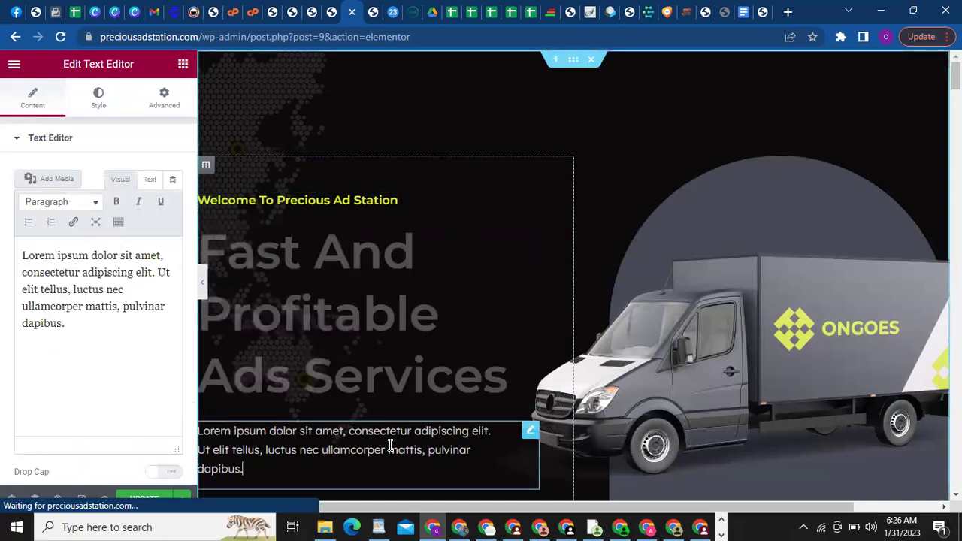
triple_click(93, 315)
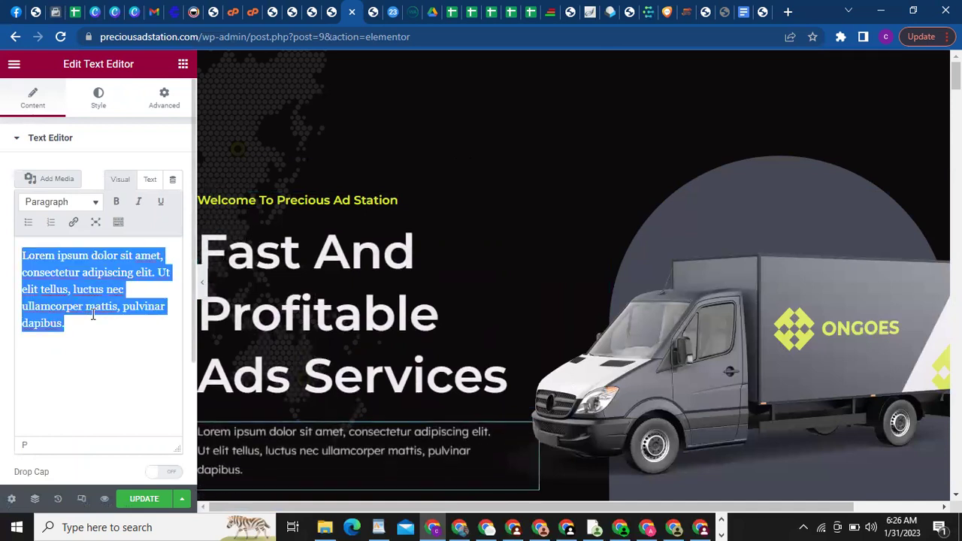
type("We offer adverti")
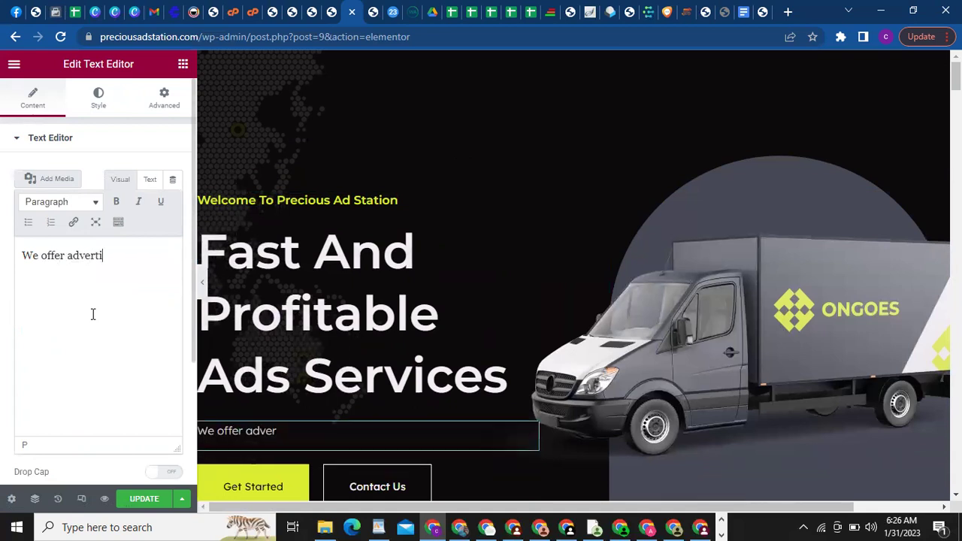
type("sing services")
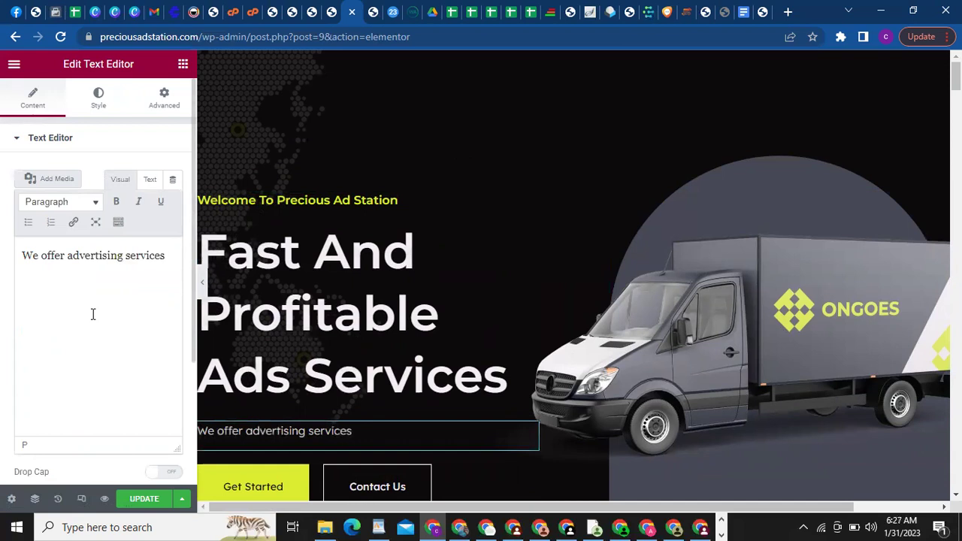
Extend the hero paragraph with "on Facebook, Instagram, LinkedIn, Google, Youtube, TikTok, etc."
type("on Facebook,")
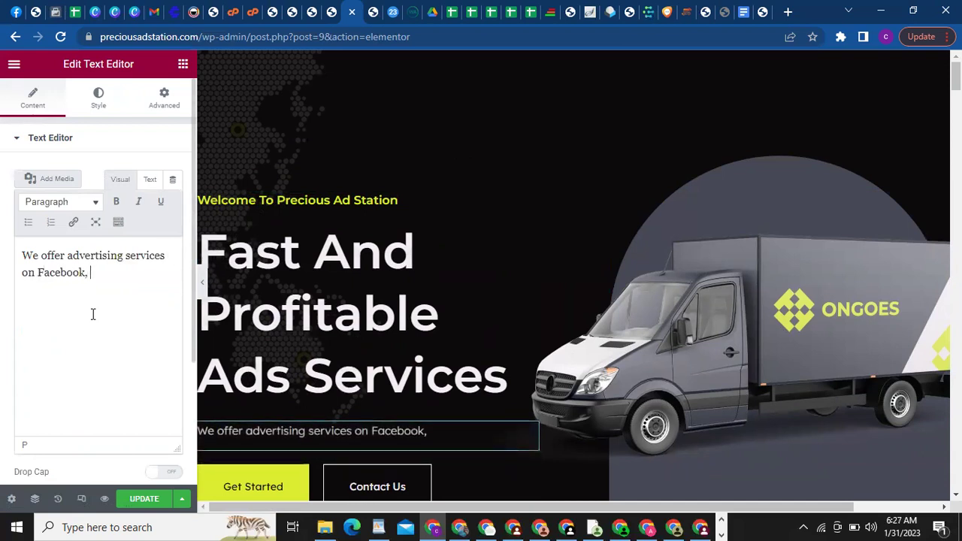
type(" Instagram,")
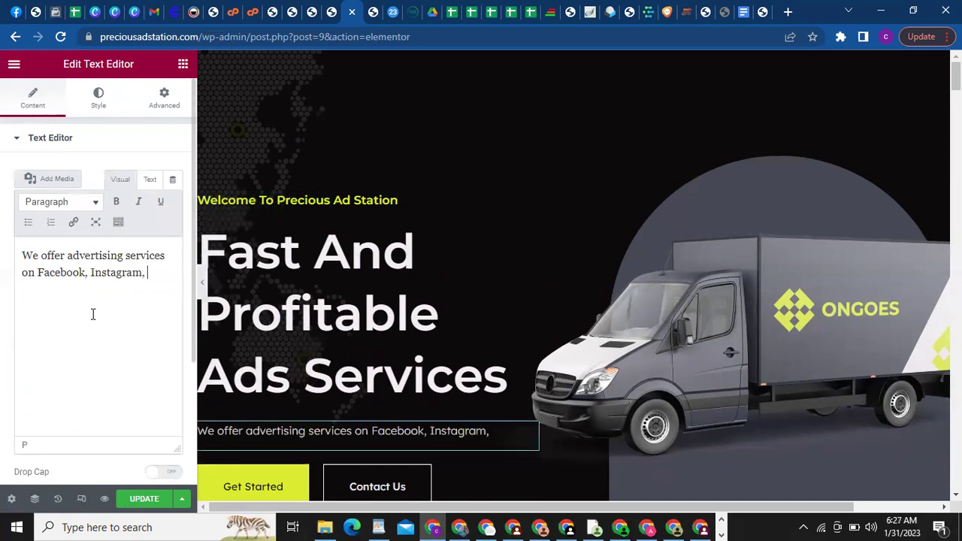
type(" Link")
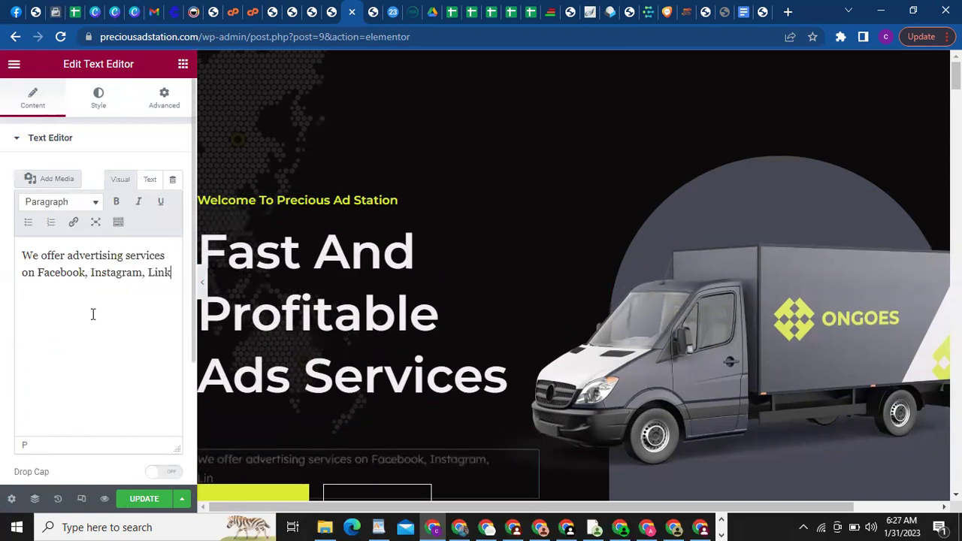
type("ed")
type("In.")
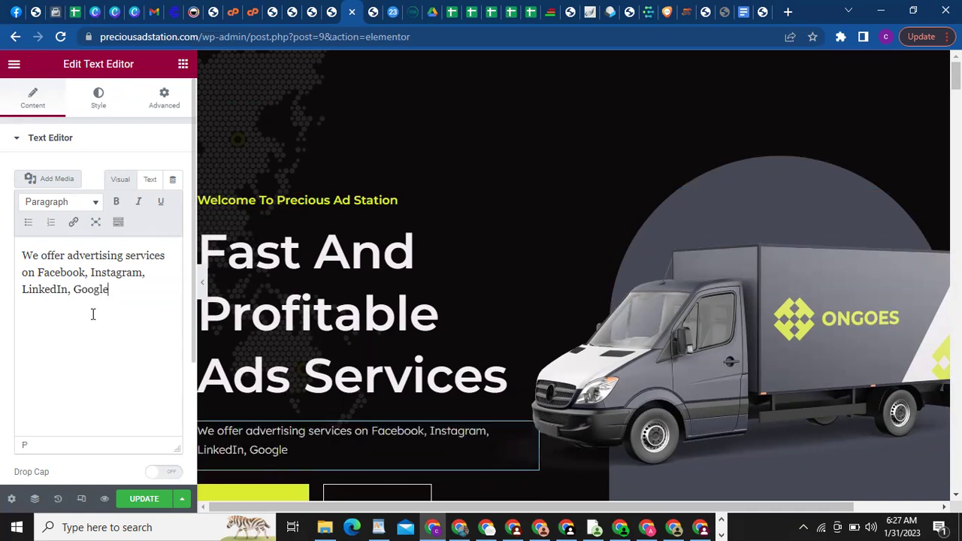
type("yub")
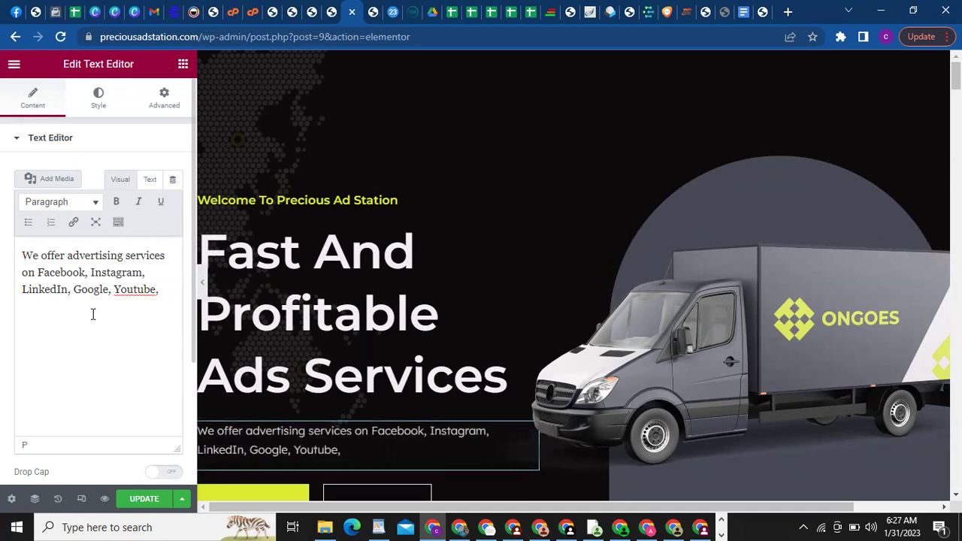
type("Tok")
key("BackSpace")
type("t")
type("k")
type("Tok, etc. Adb")
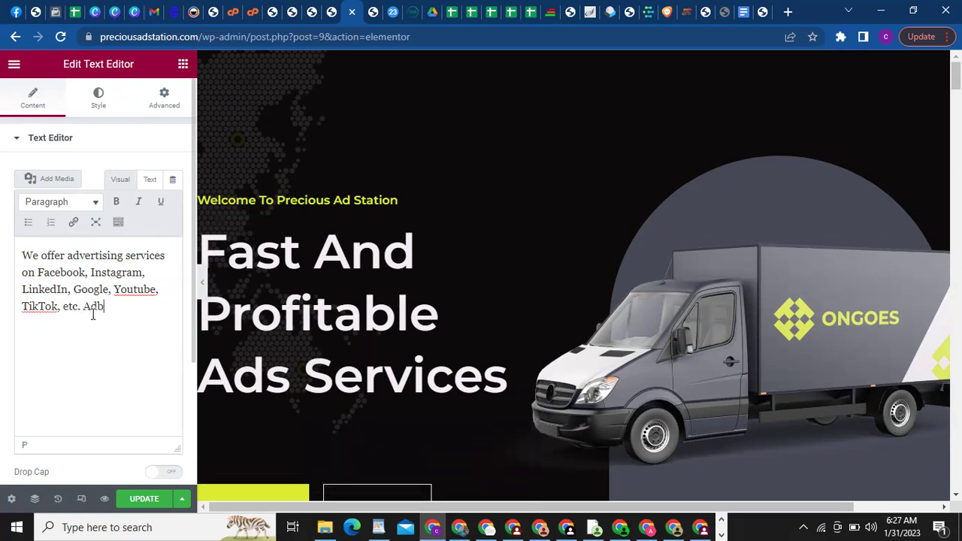
Add "And with this we can send lots of traffic, leads and sales to your business." to the hero paragraph and update the page
key("BackSpace")
key("BackSpace")
type("nd ")
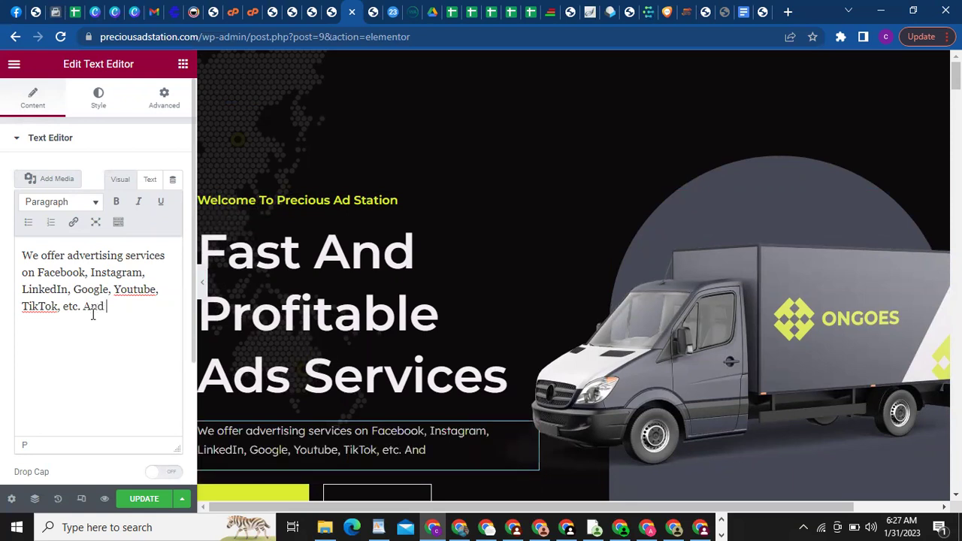
type("with this w")
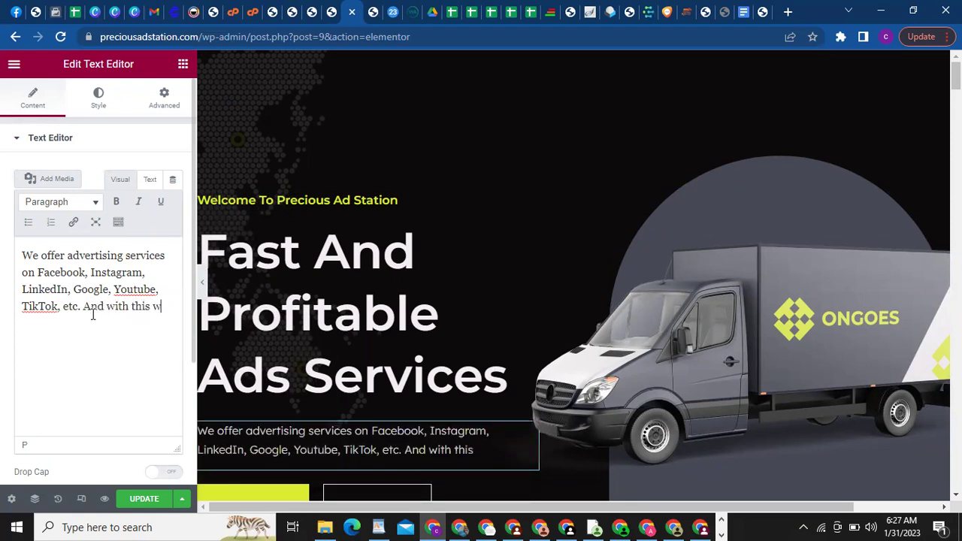
type("e can give you")
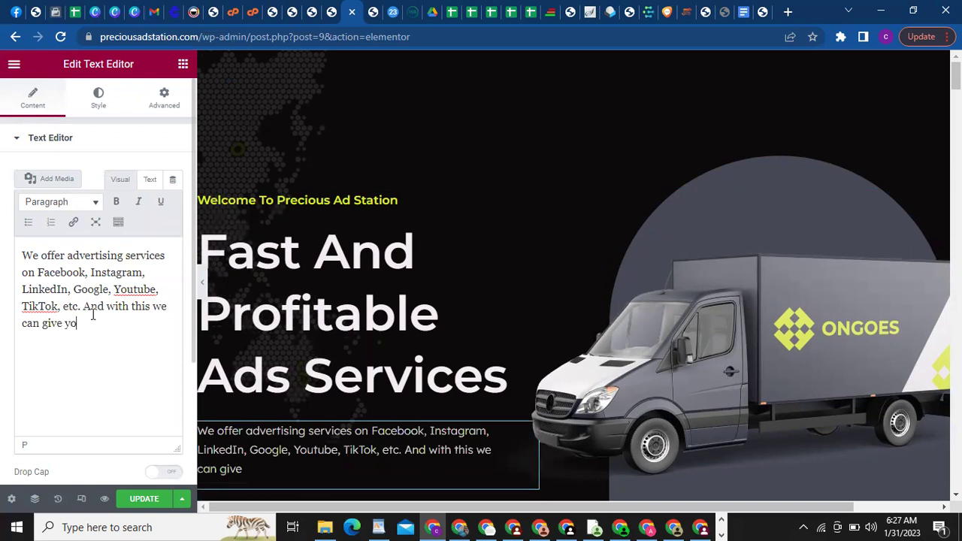
key("BackSpace")
key("BackSpace")
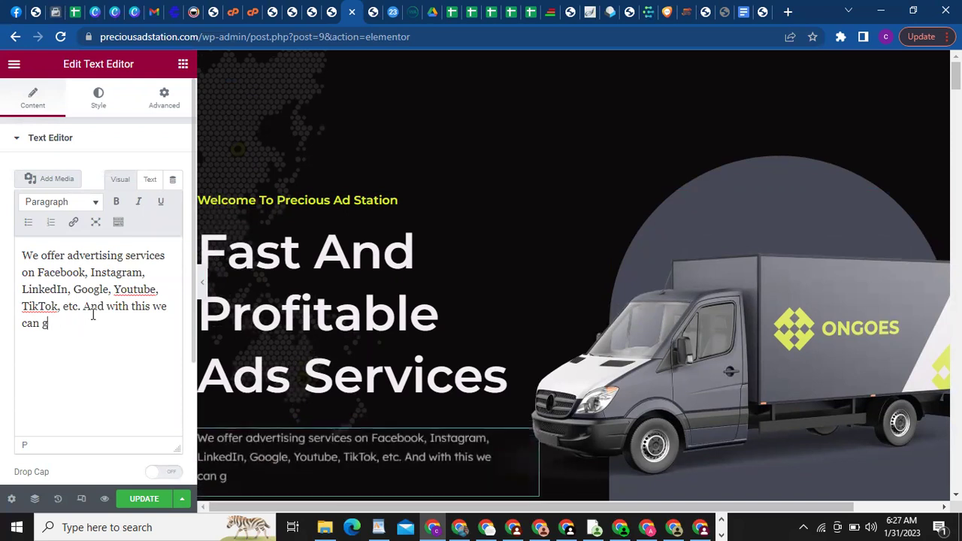
type("send lots o")
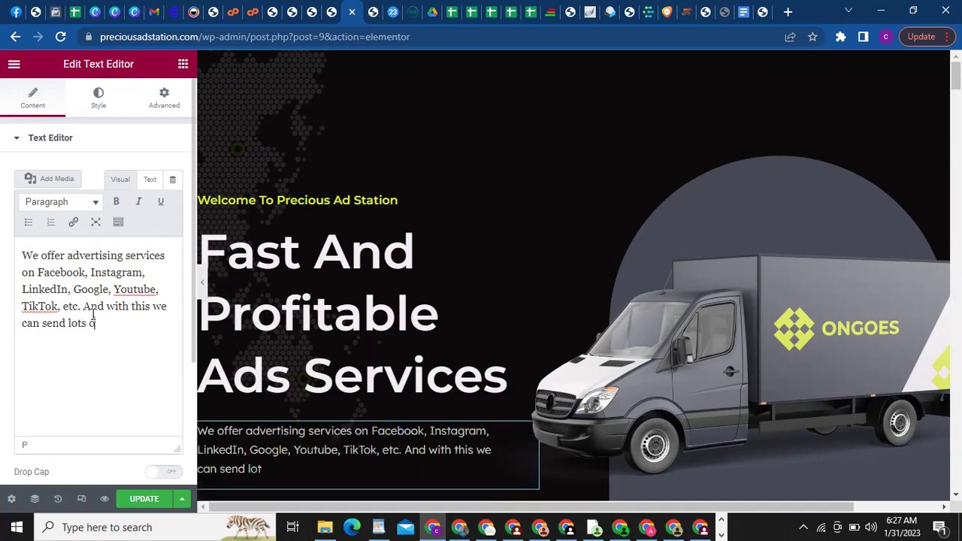
type("f traffice, ")
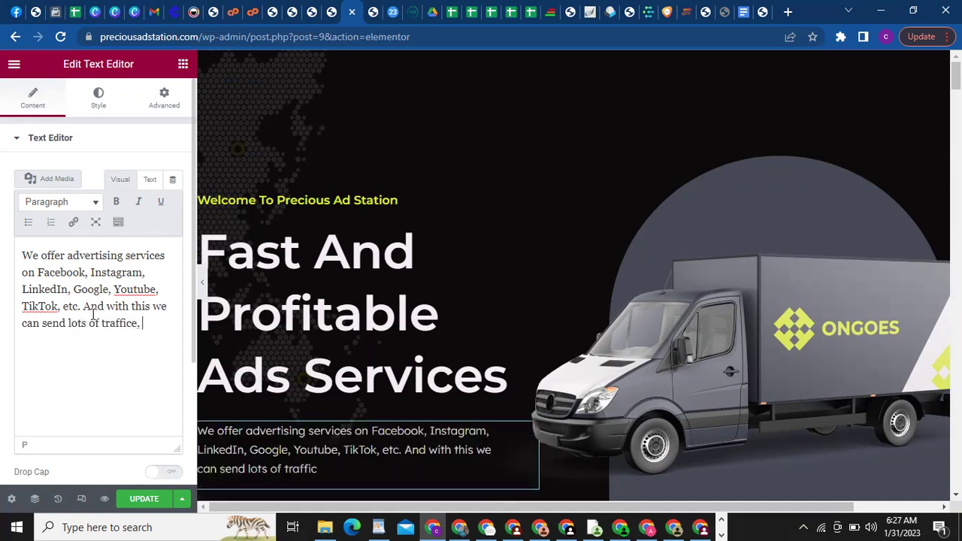
type("leads and sales yt")
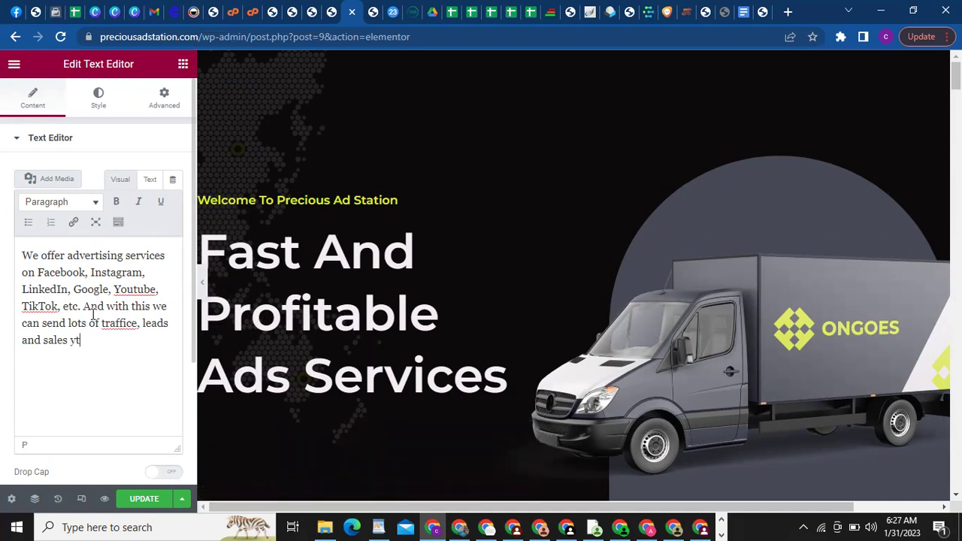
key("BackSpace")
key("BackSpace")
type("to your")
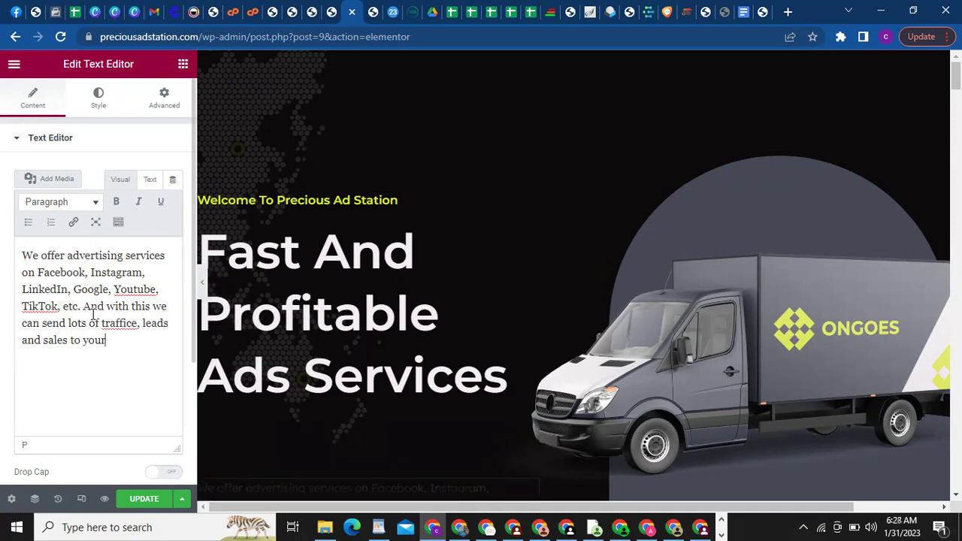
type(" business.")
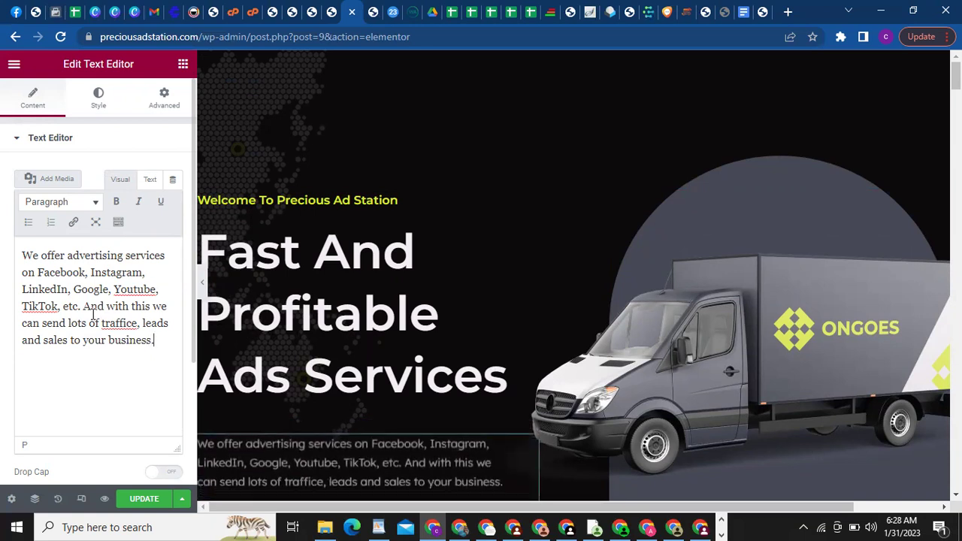
left_click(137, 500)
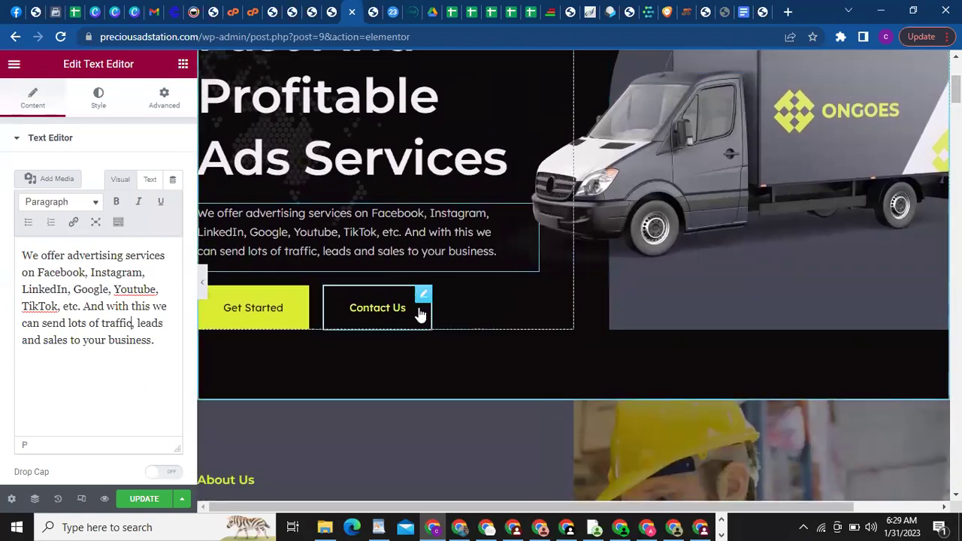
Change the text of the hero's Get Started button to "Our Packages"
left_click(290, 314)
triple_click(143, 202)
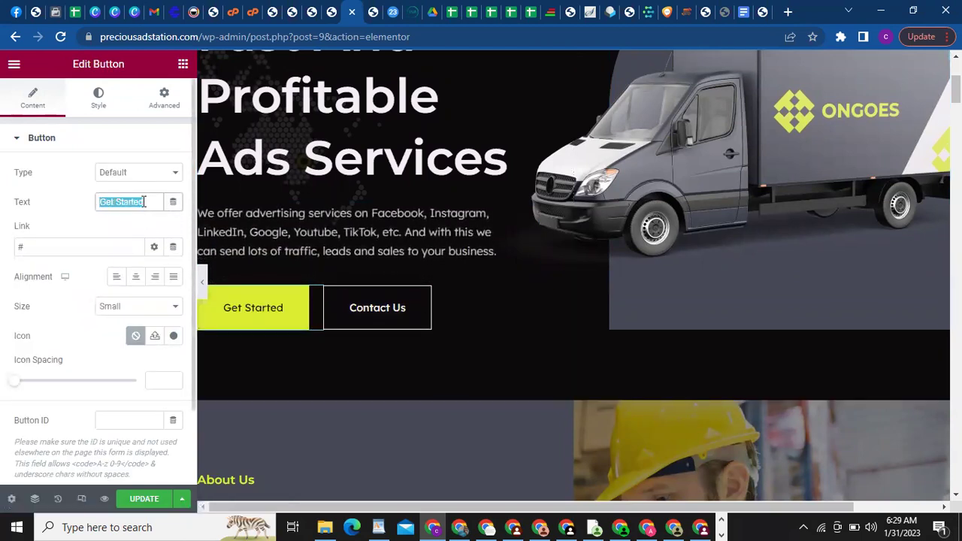
type("See")
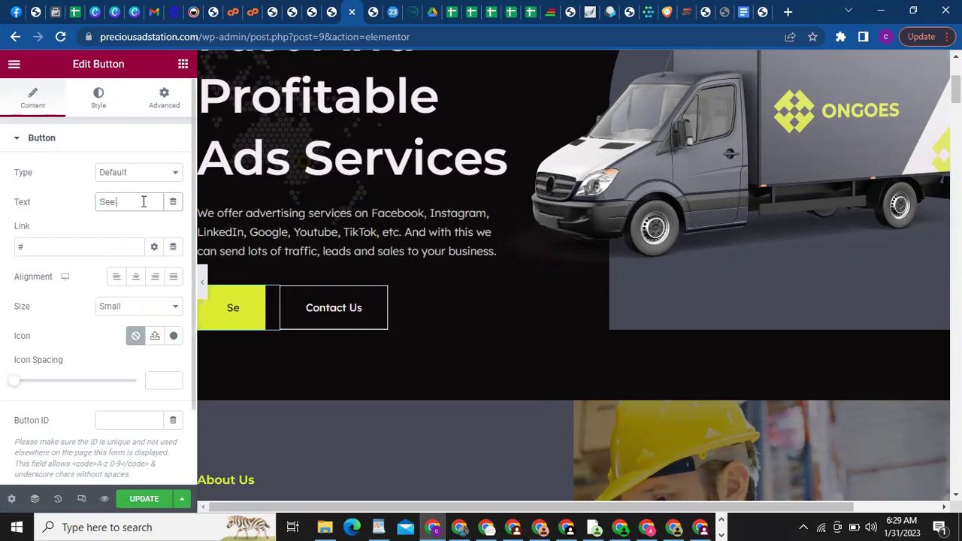
key("BackSpace")
key("BackSpace")
key("BackSpace")
type("O")
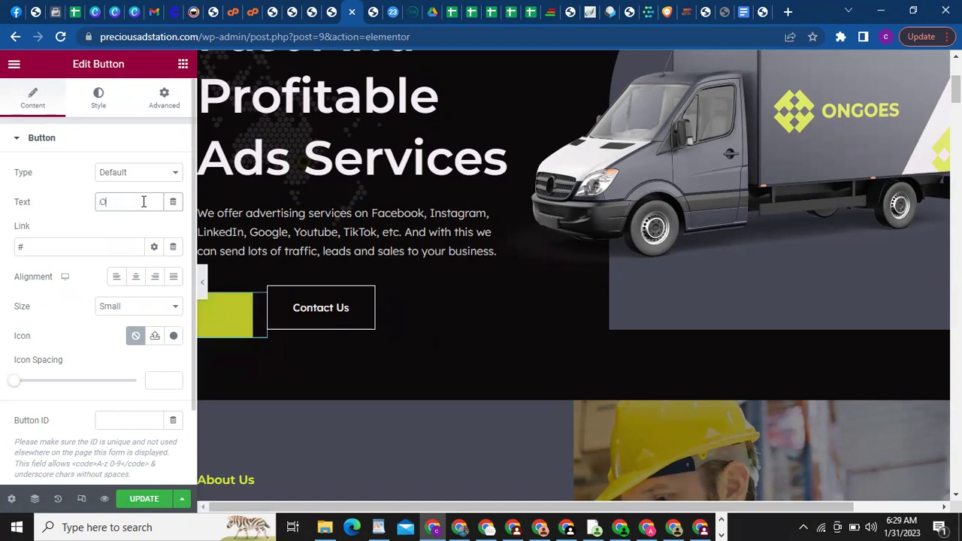
type("ur Packages")
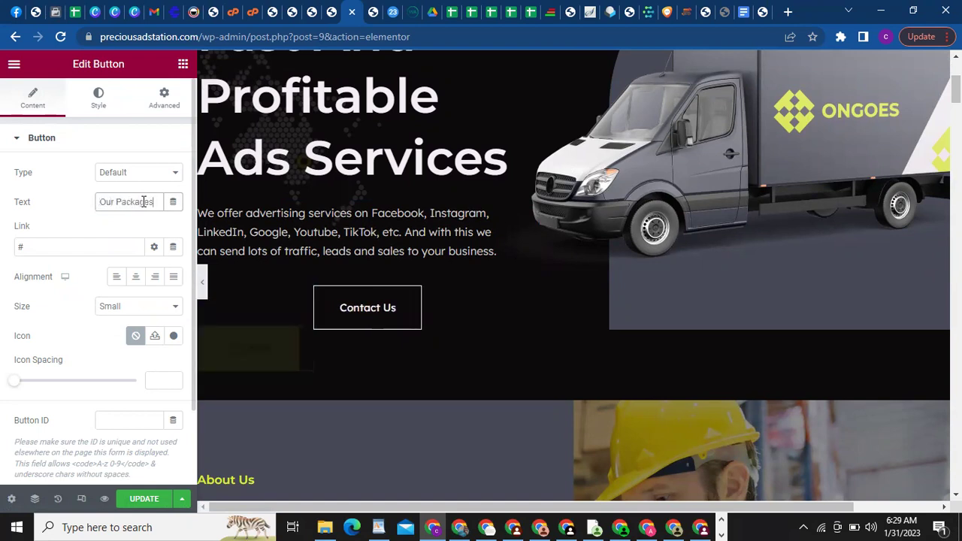
Check the links of the Our Packages and Contact Us buttons, and update the page
left_click(432, 314)
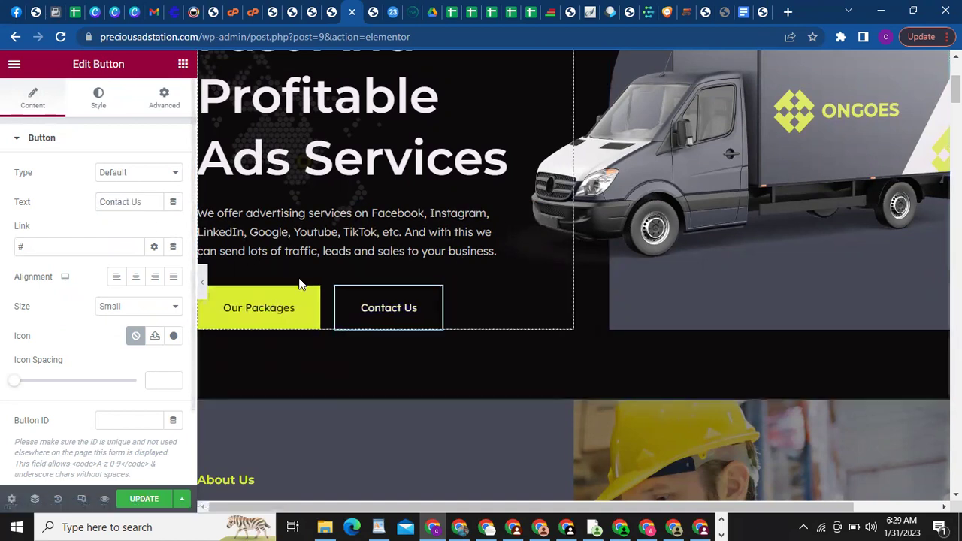
left_click(298, 308)
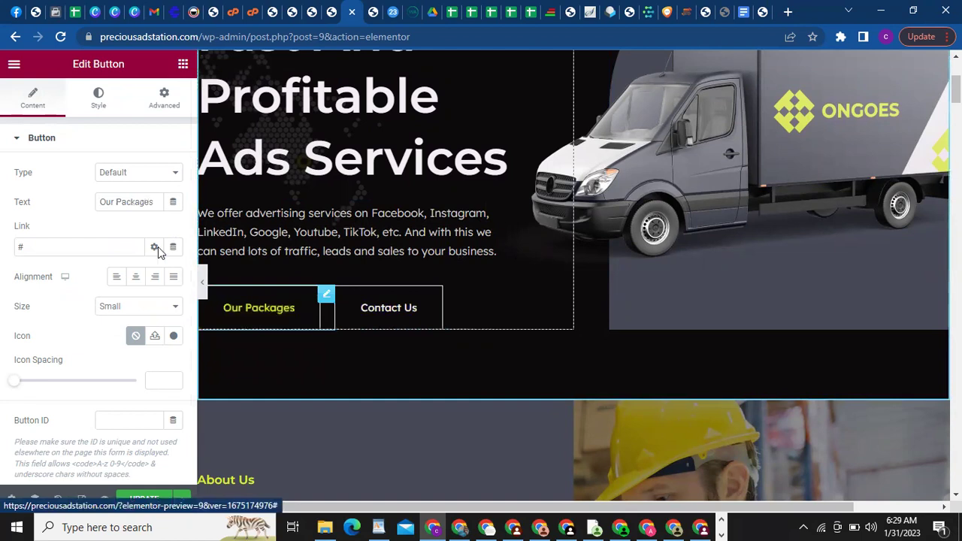
double_click(109, 246)
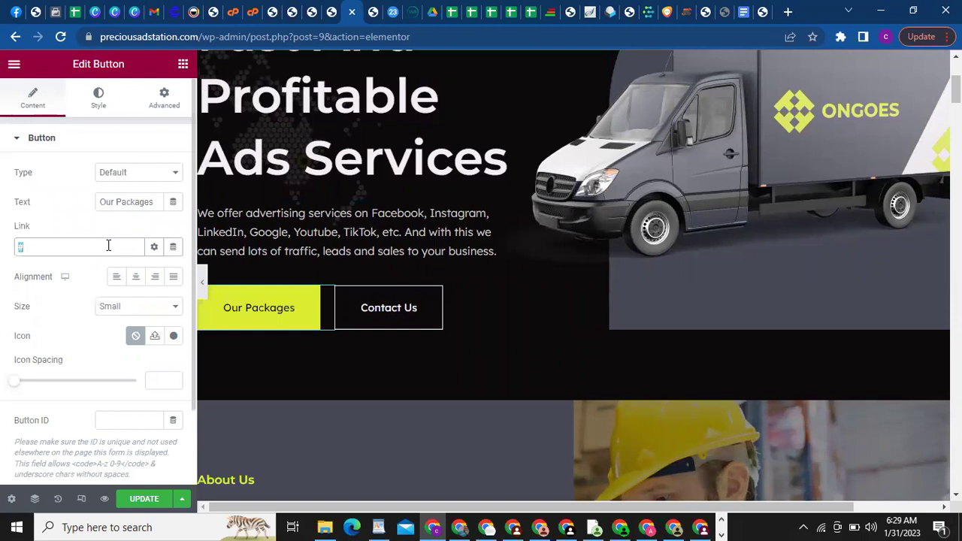
left_click(396, 312)
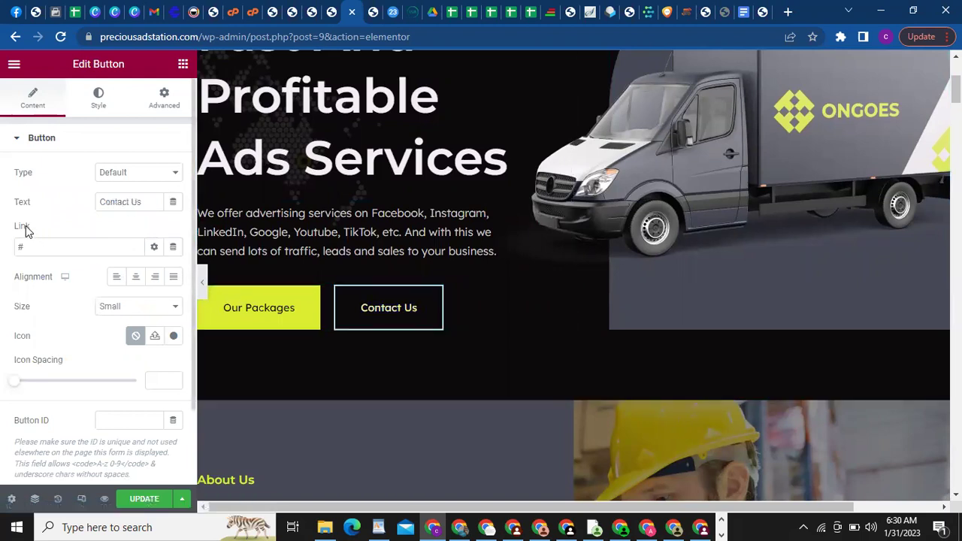
left_click(34, 243)
left_click(147, 501)
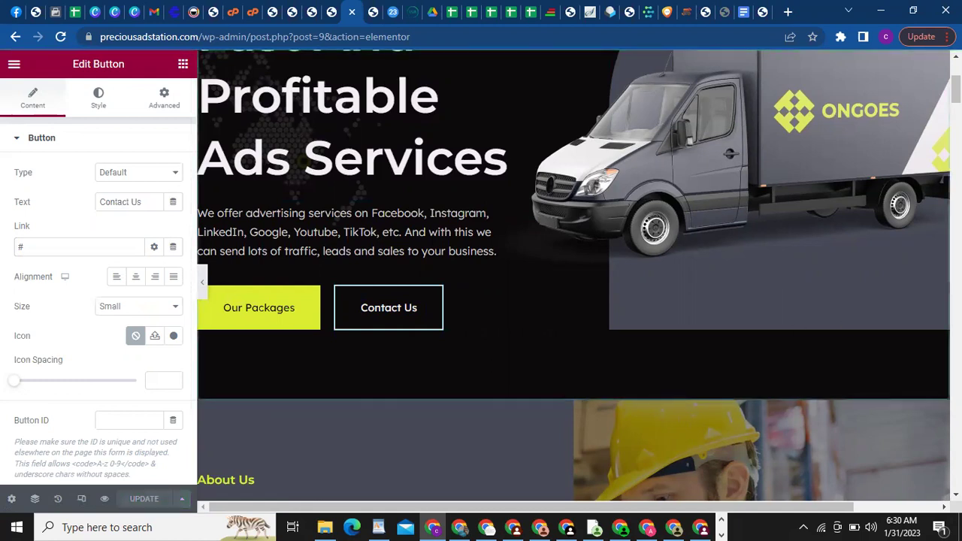
scroll(579, 275, "down", 15)
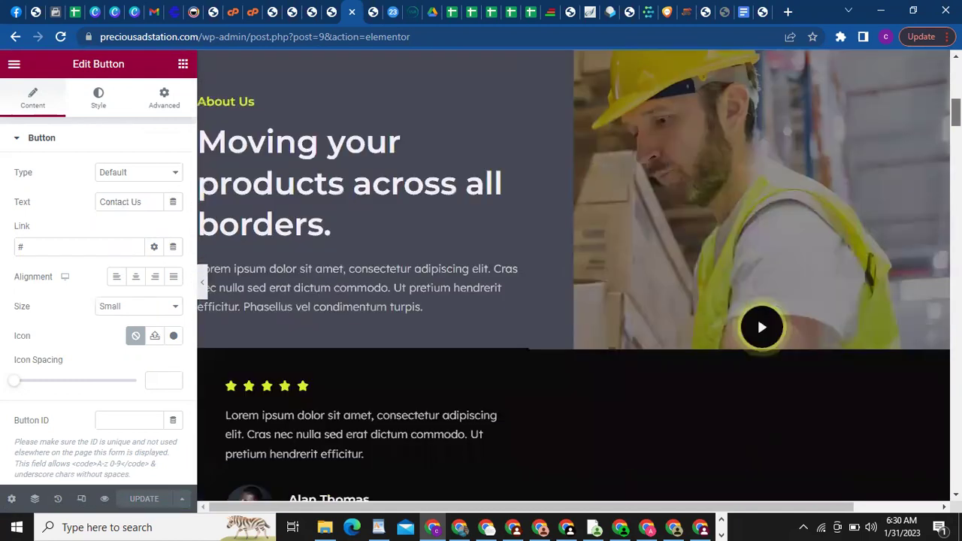
scroll(579, 276, "down", 10)
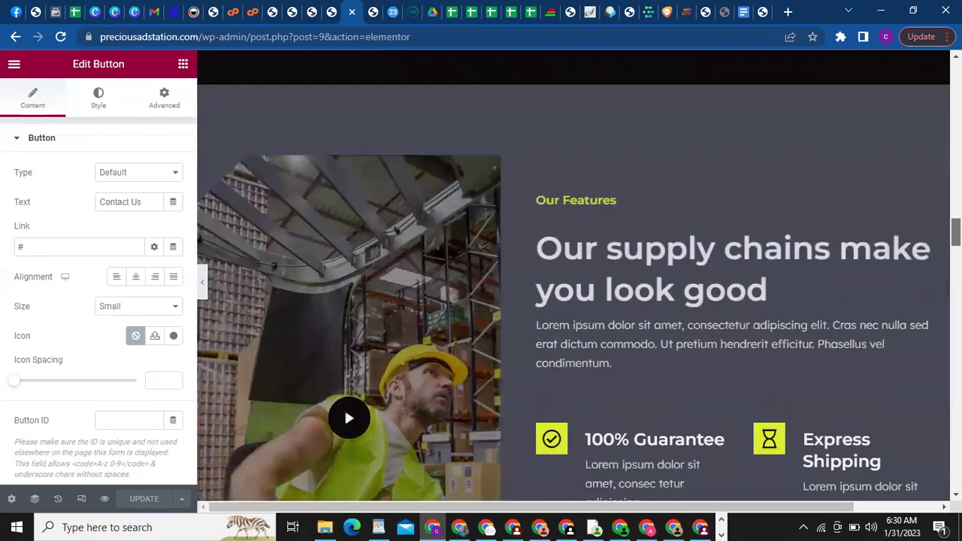
scroll(579, 275, "up", 12)
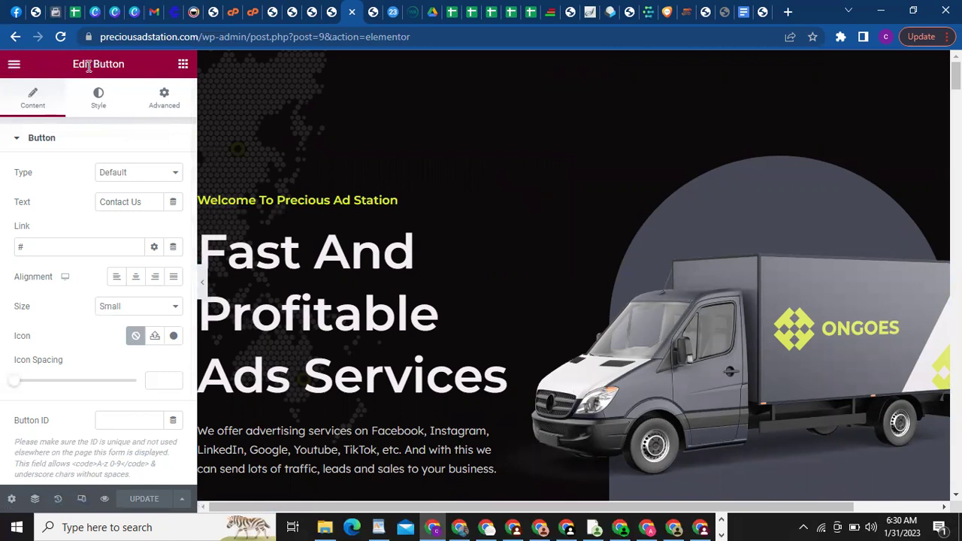
Set the Accent color in the site's global colors to pure red, #FF0000
left_click(13, 66)
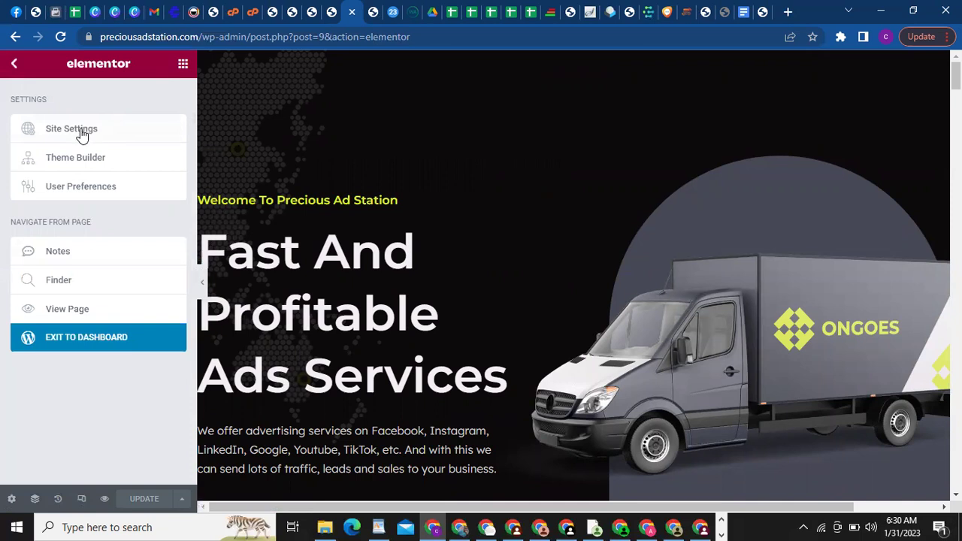
left_click(80, 129)
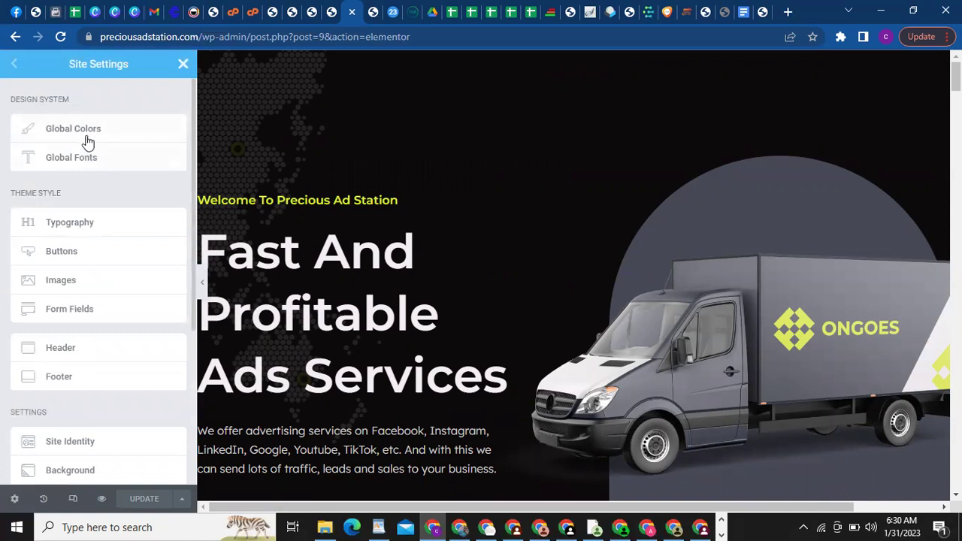
left_click(86, 134)
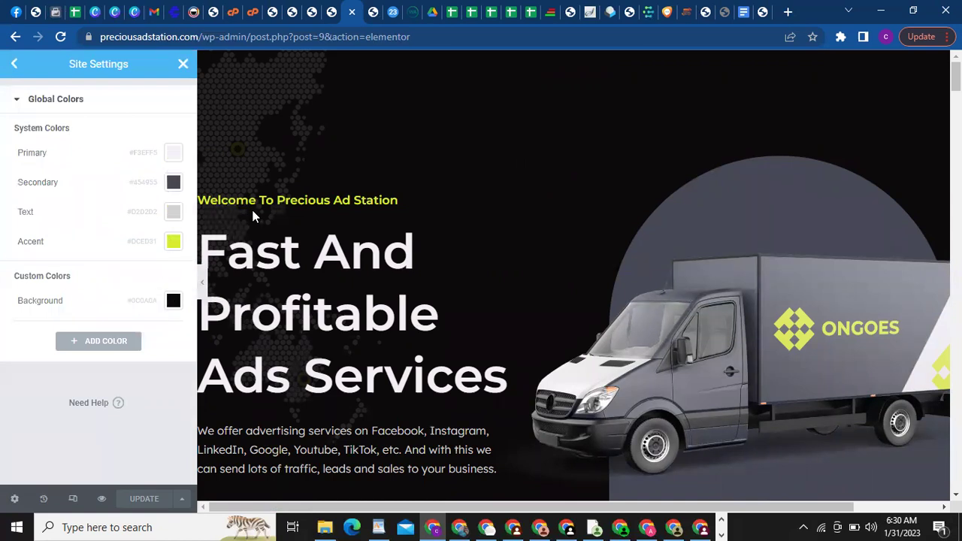
left_click(173, 242)
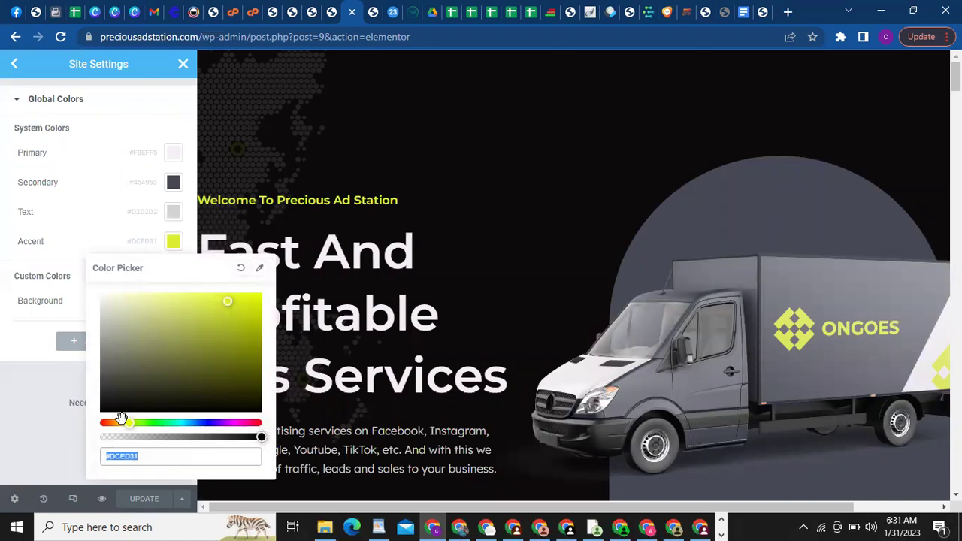
left_click_drag(106, 421, 89, 427)
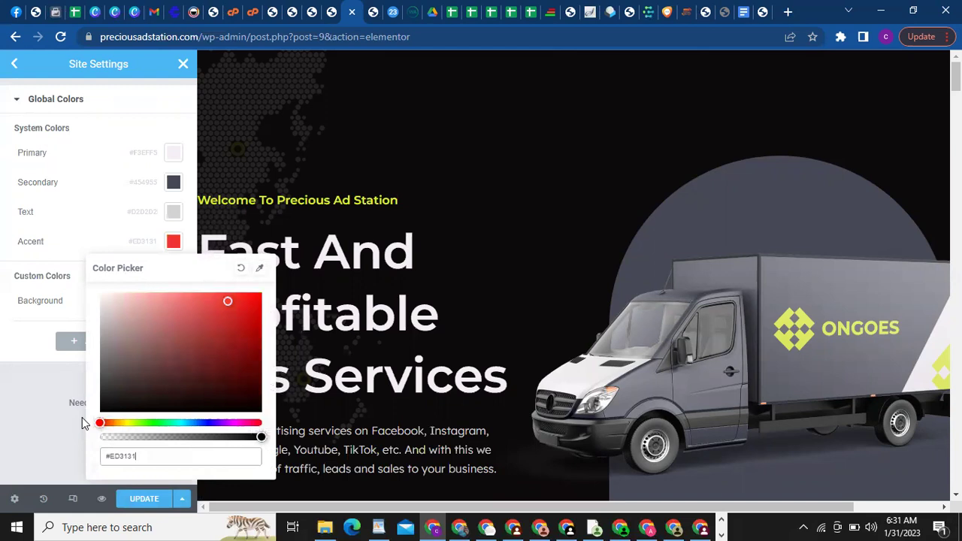
left_click_drag(229, 300, 273, 294)
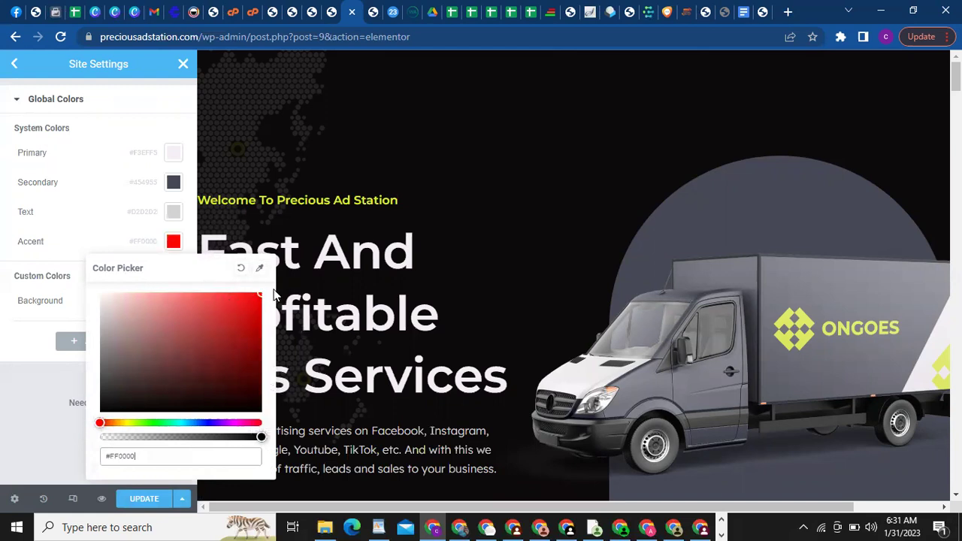
left_click(40, 385)
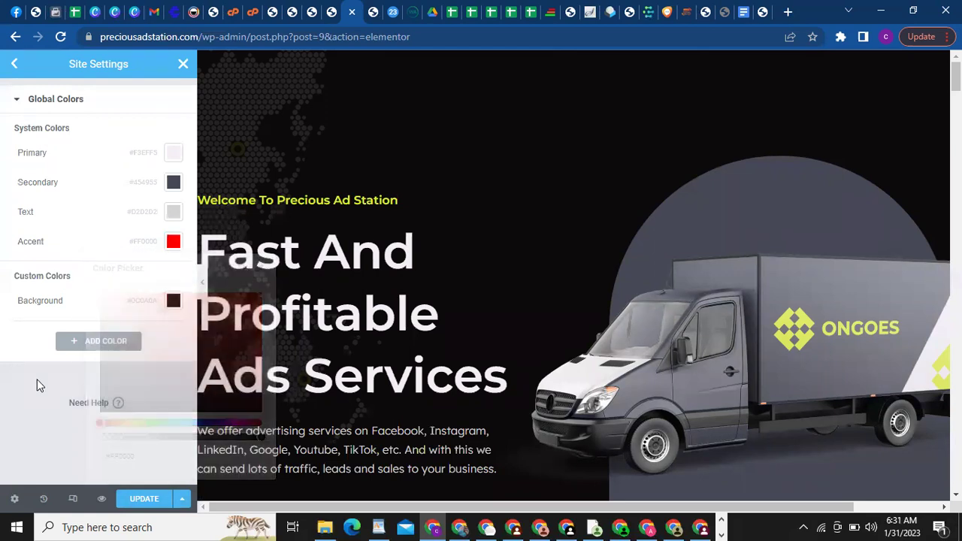
Update the site settings and review the new accent color across the Home page's sections
left_click(150, 500)
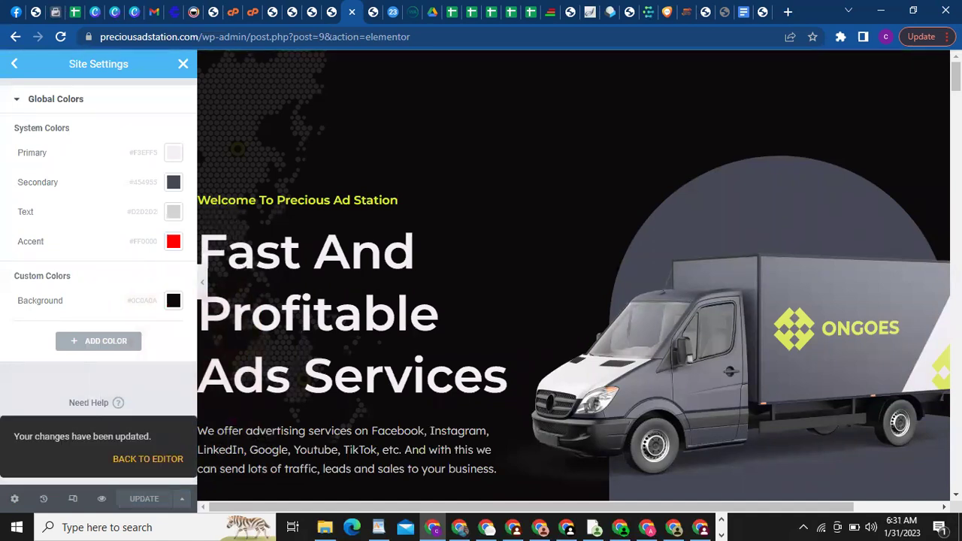
scroll(574, 276, "down", 3)
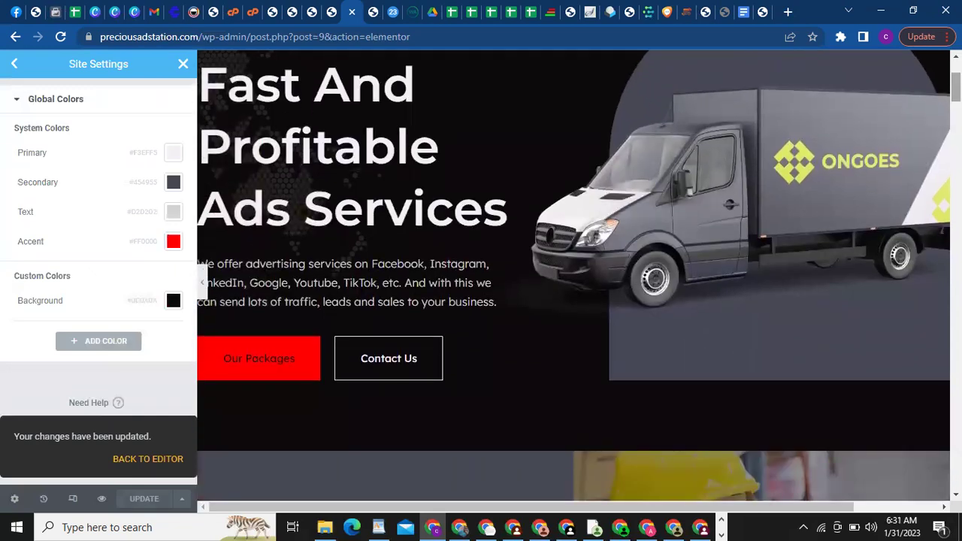
scroll(574, 276, "down", 8)
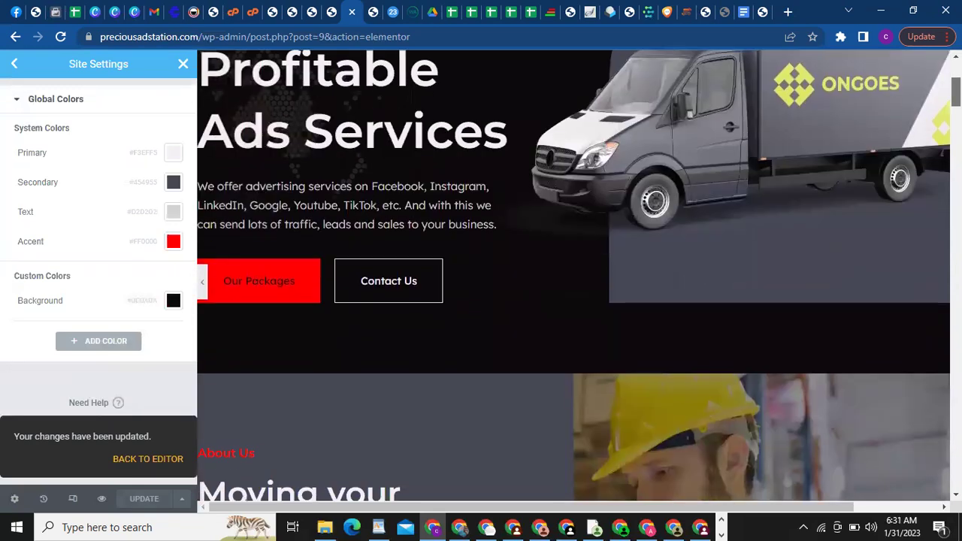
scroll(574, 275, "up", 3)
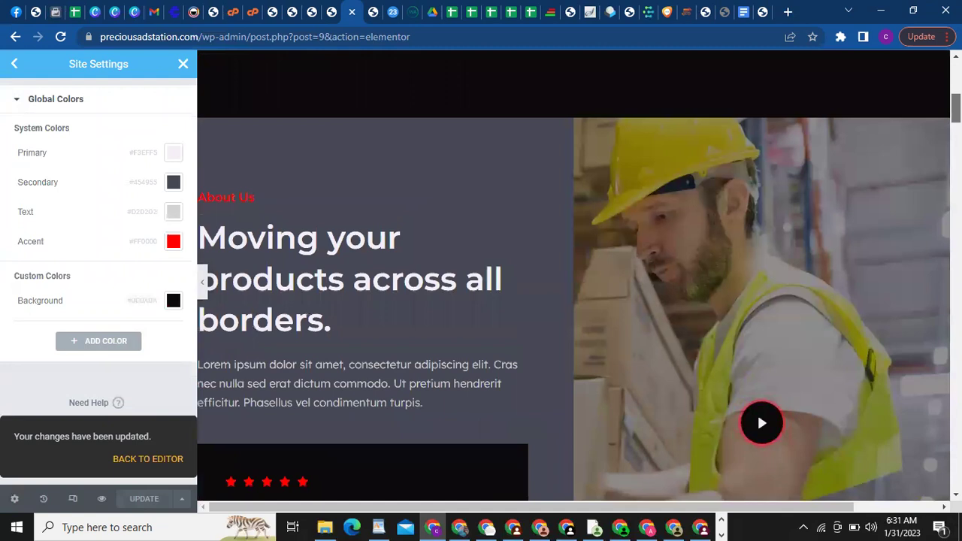
scroll(574, 275, "down", 9)
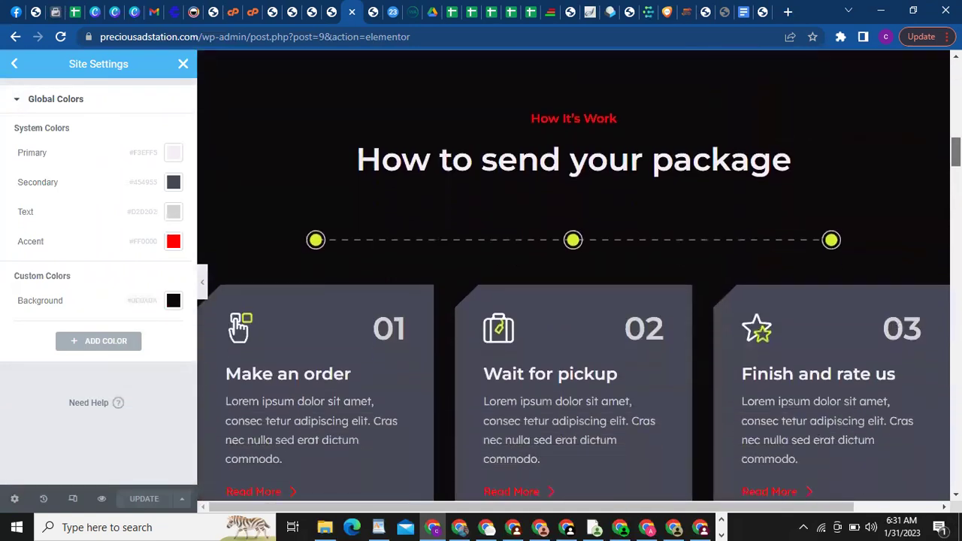
scroll(574, 276, "down", 1)
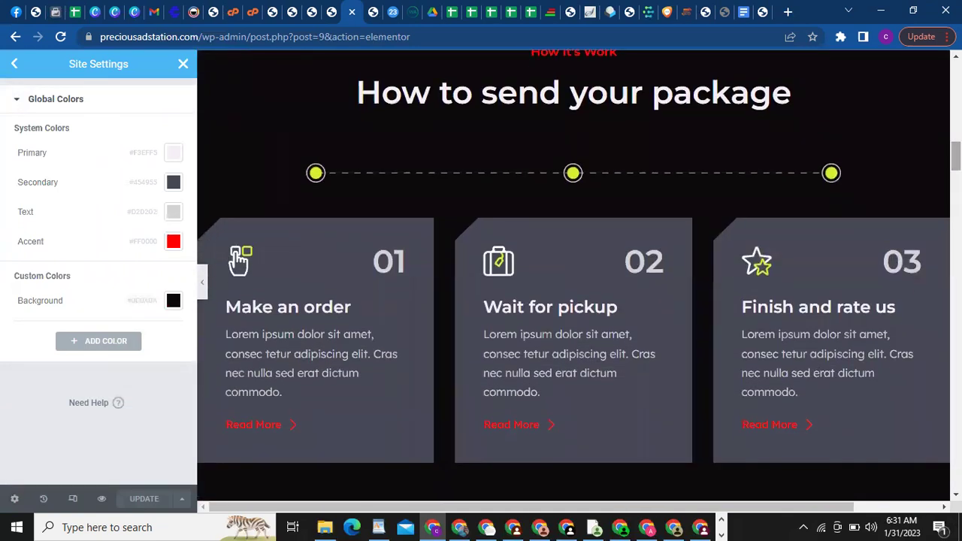
scroll(573, 276, "down", 3)
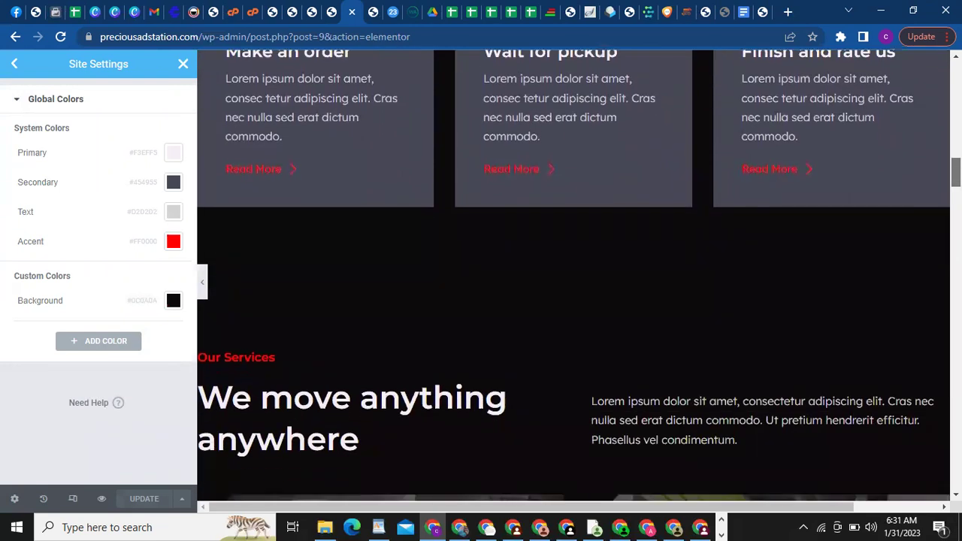
scroll(574, 276, "down", 6)
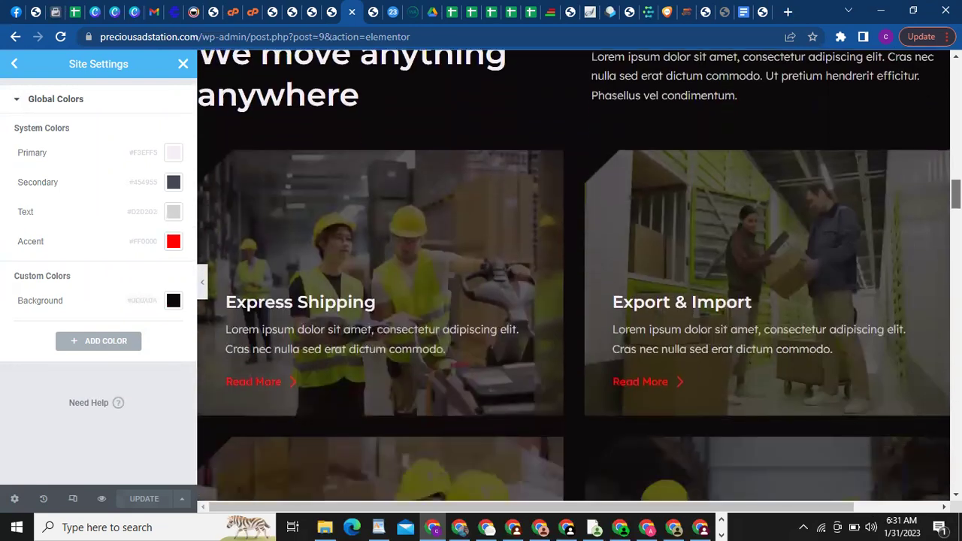
scroll(573, 276, "down", 7)
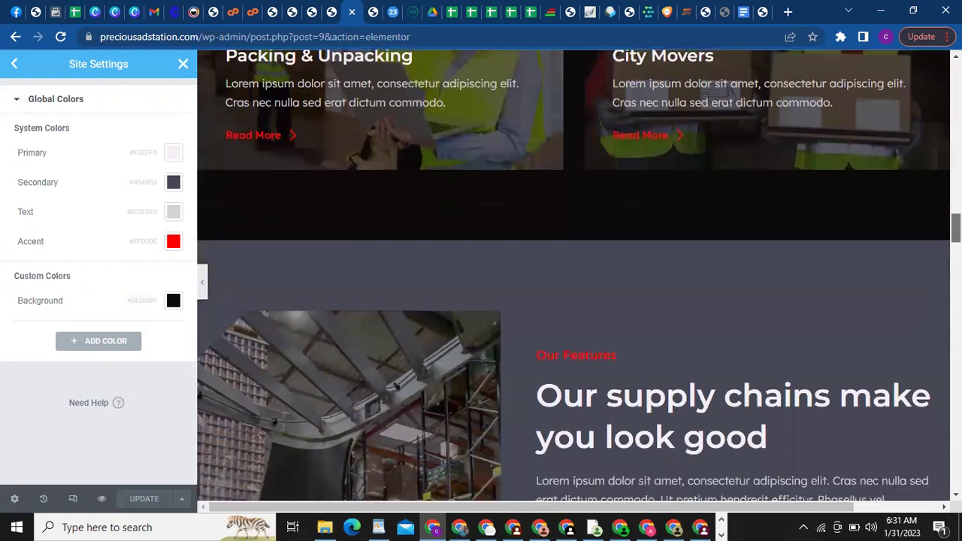
scroll(573, 276, "down", 3)
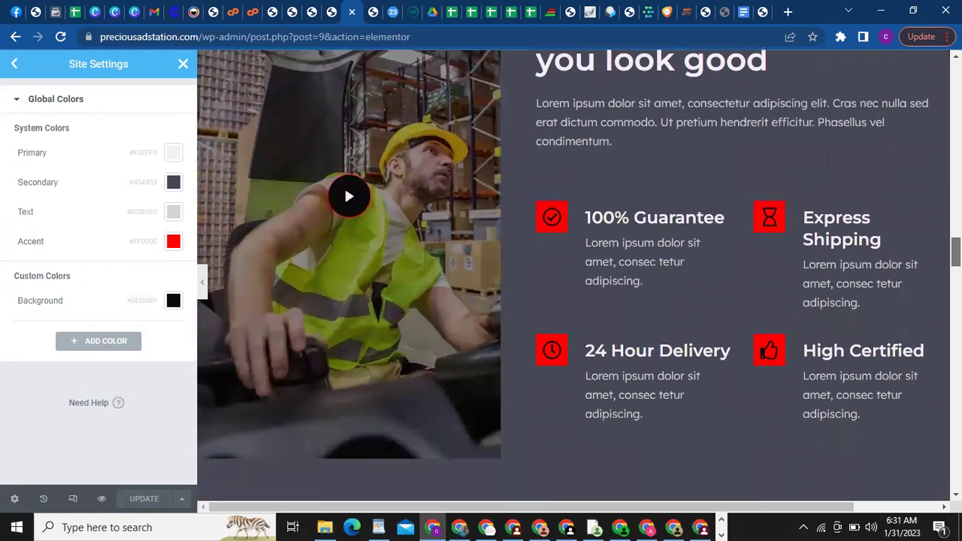
scroll(574, 276, "down", 8)
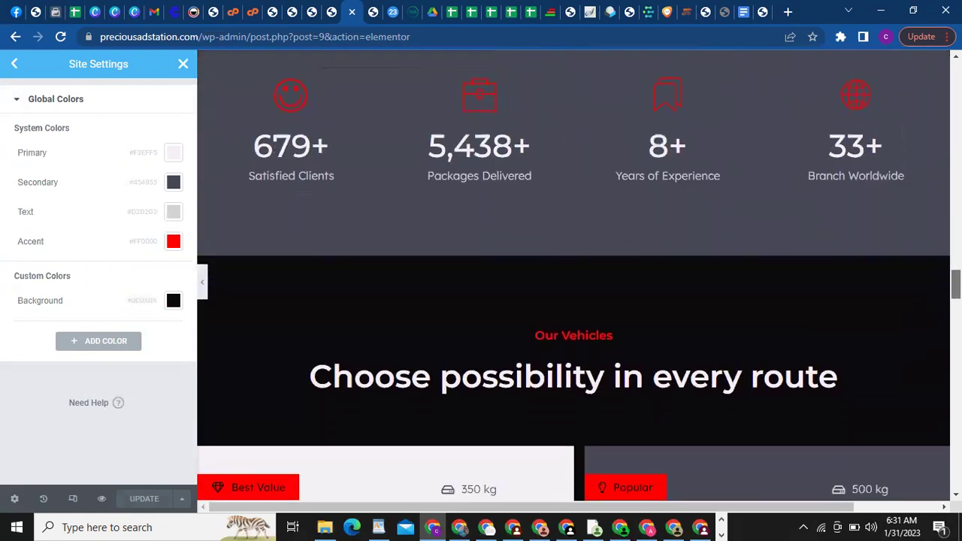
scroll(574, 276, "down", 8)
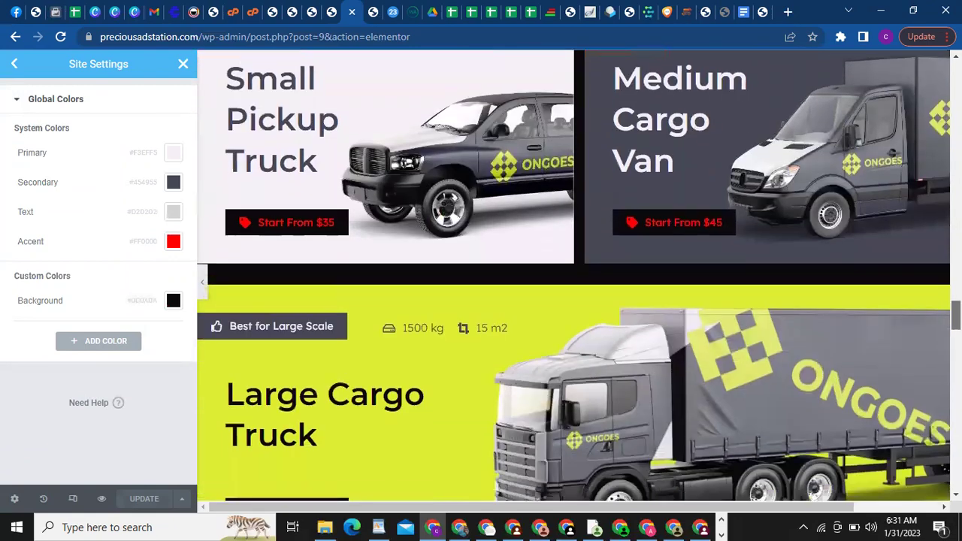
scroll(574, 276, "down", 4)
scroll(574, 276, "down", 20)
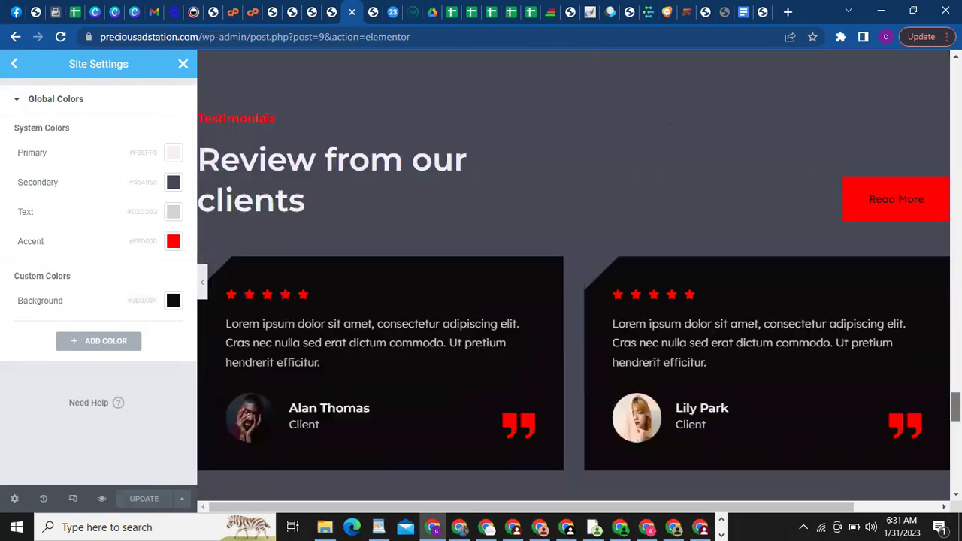
scroll(574, 276, "up", 20)
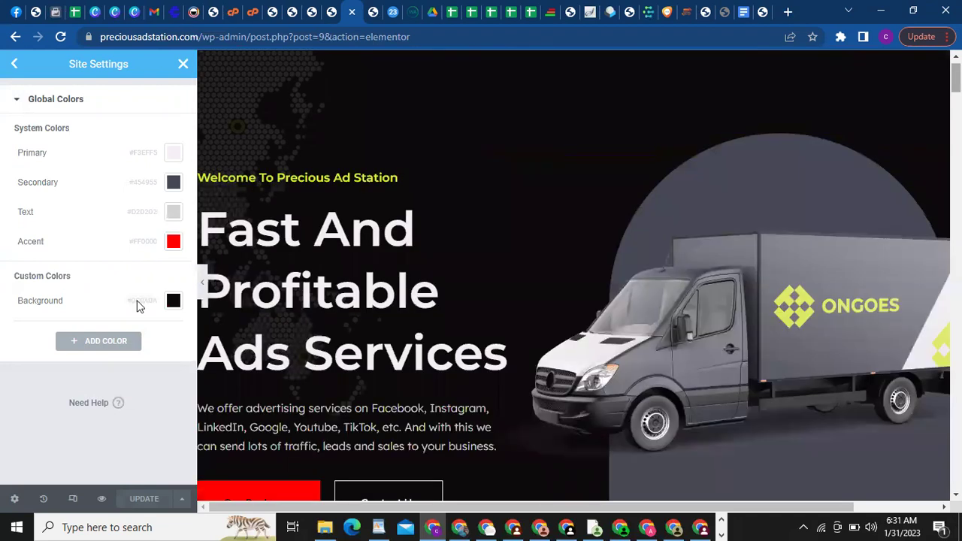
Try dark purple, #37057D, as the custom Background global color and check it across the page's sections
left_click(174, 302)
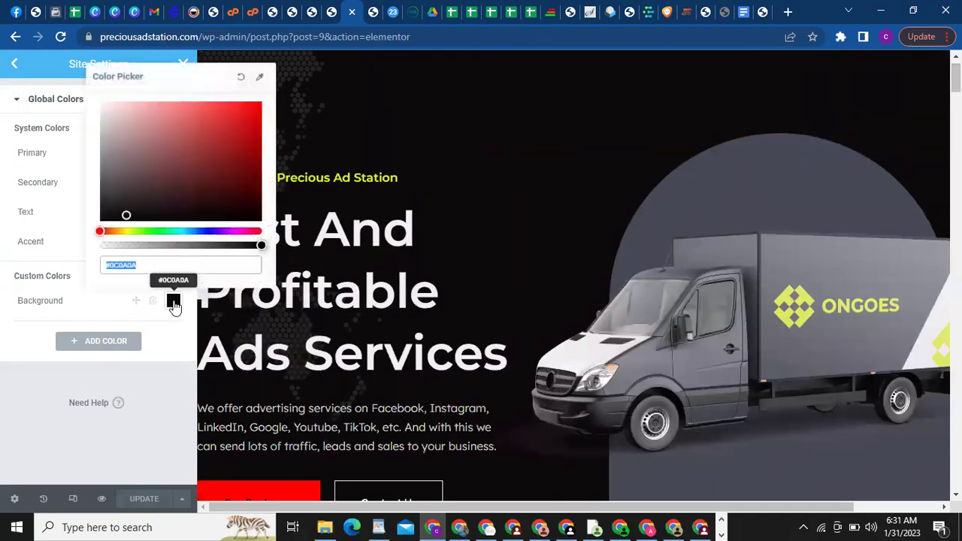
left_click(218, 230)
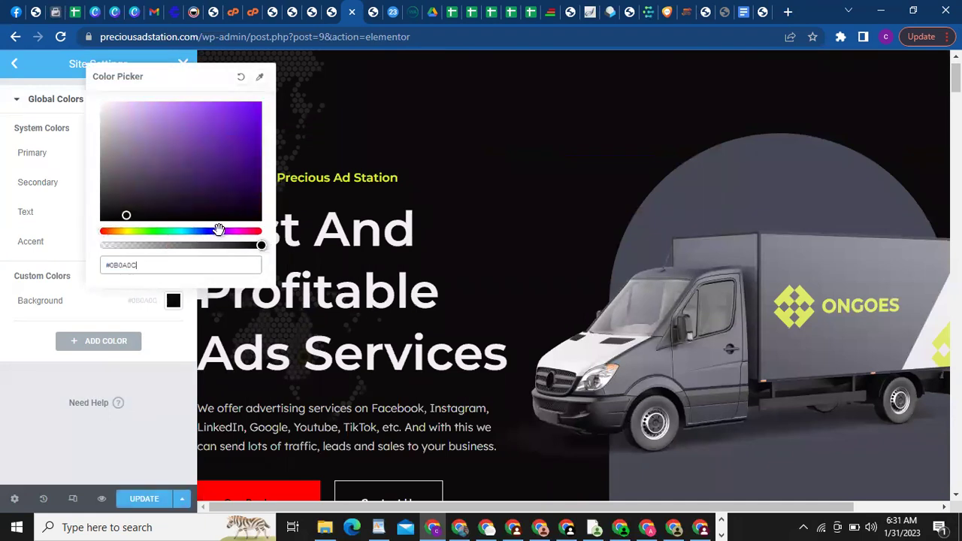
left_click(256, 138)
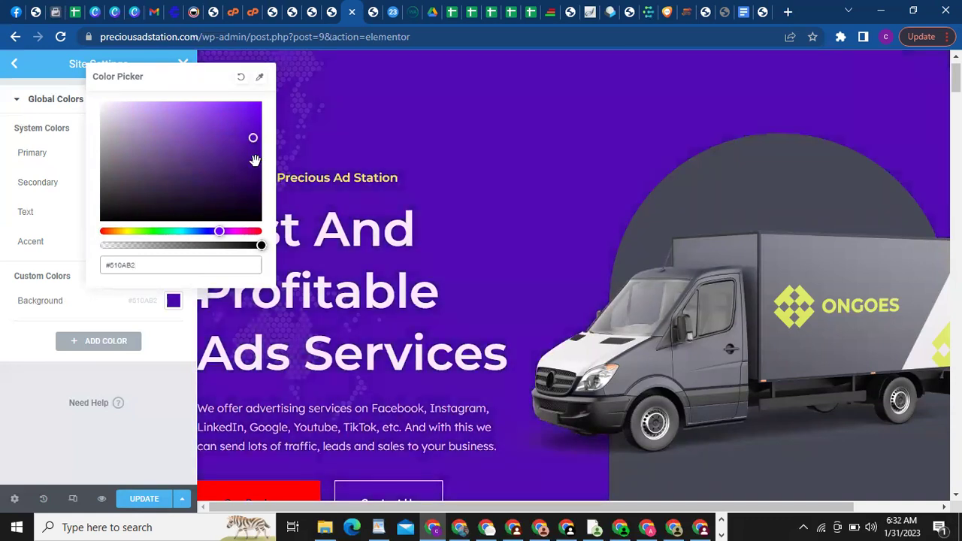
left_click(254, 161)
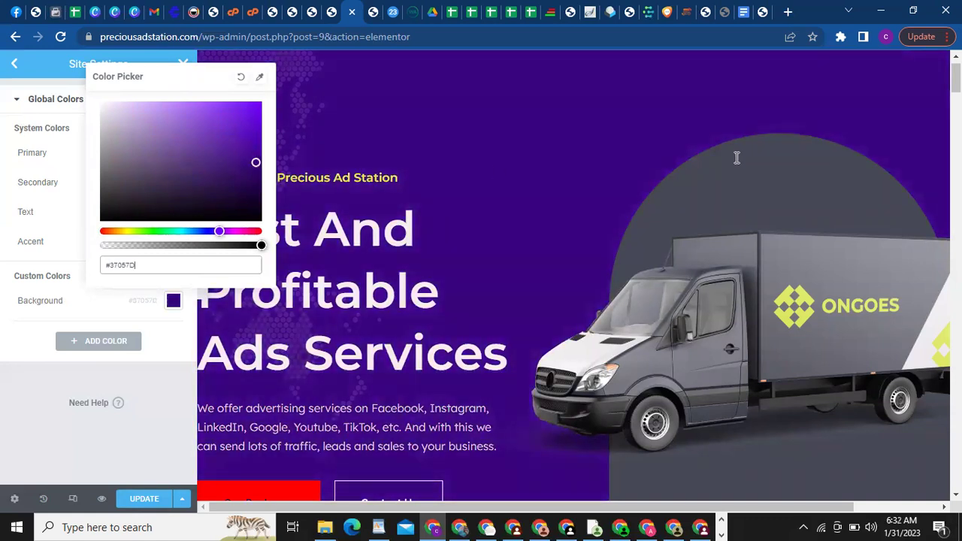
scroll(956, 78, "down", 1)
scroll(955, 79, "down", 15)
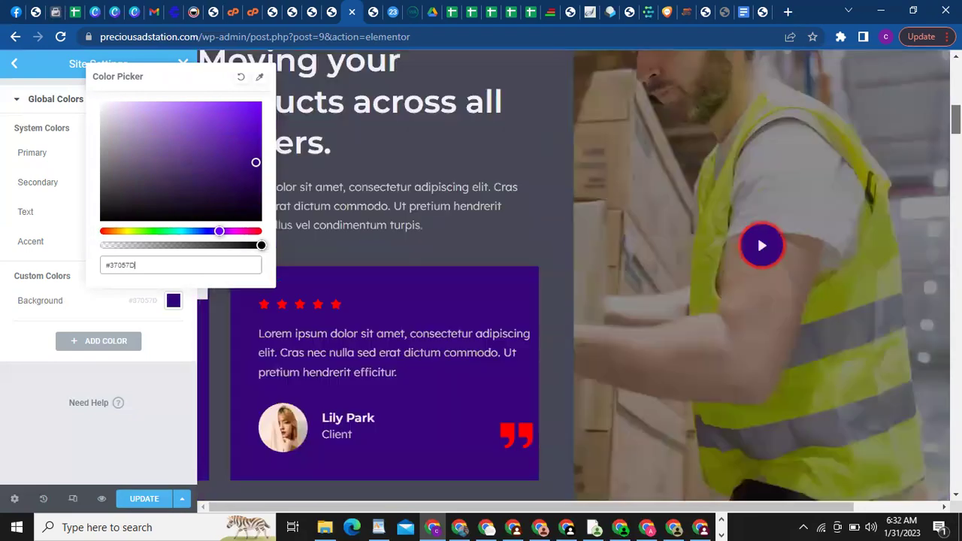
scroll(574, 275, "down", 10)
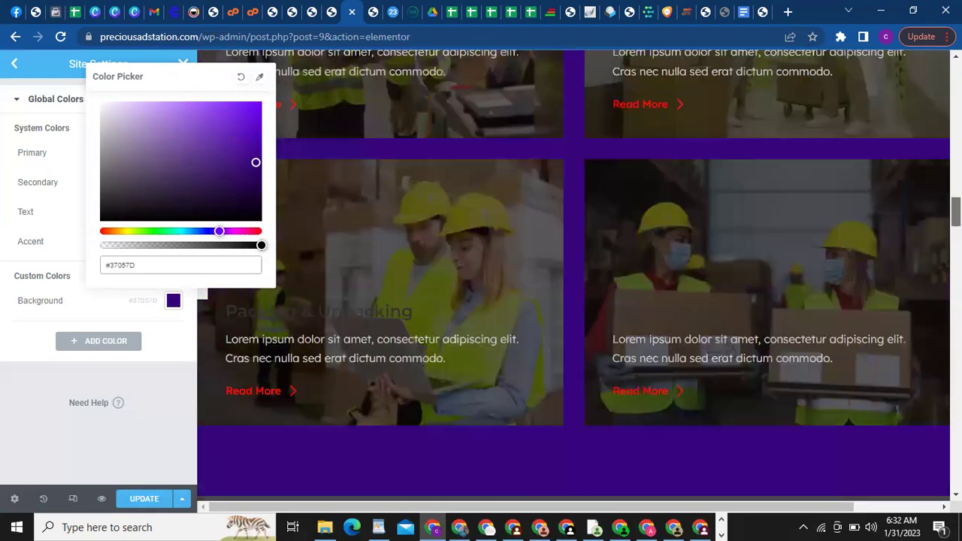
scroll(573, 275, "down", 12)
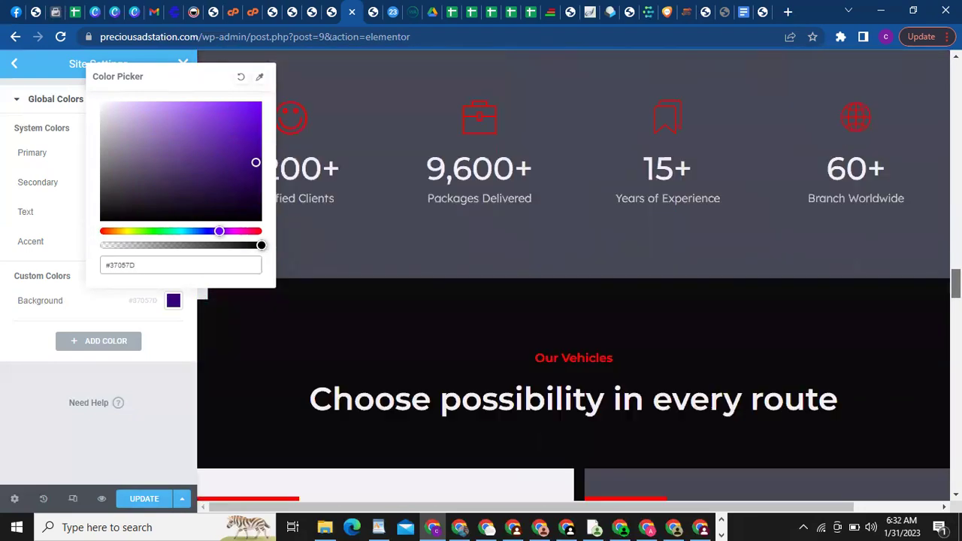
scroll(574, 275, "down", 12)
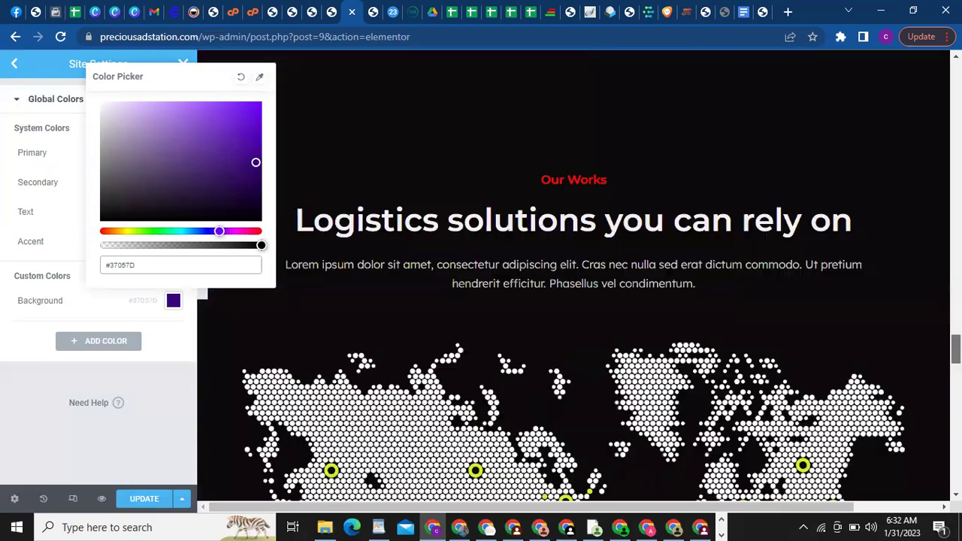
scroll(574, 275, "down", 8)
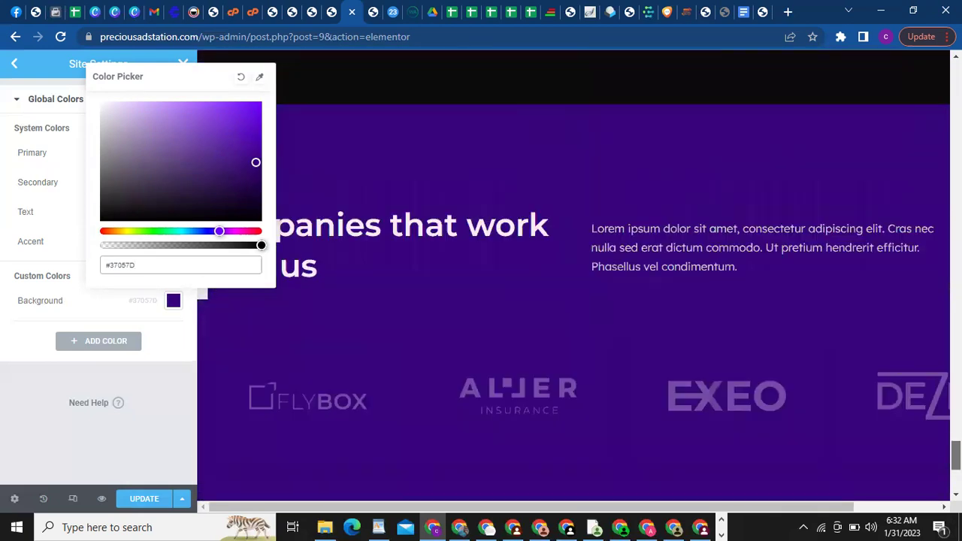
scroll(515, 160, "up", 20)
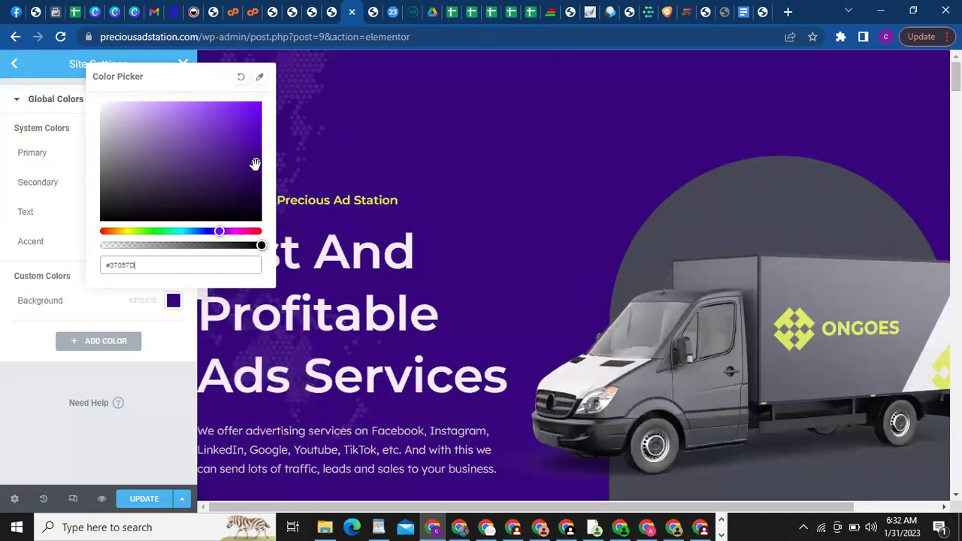
Set the custom Background global color to pure black, #000000, and update the site settings
left_click(111, 216)
left_click_drag(95, 228, 88, 227)
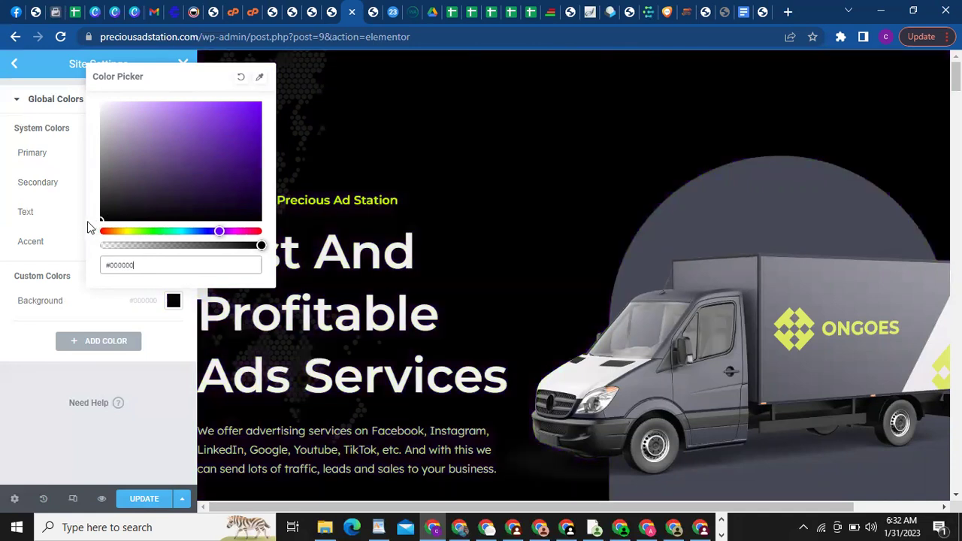
left_click(29, 367)
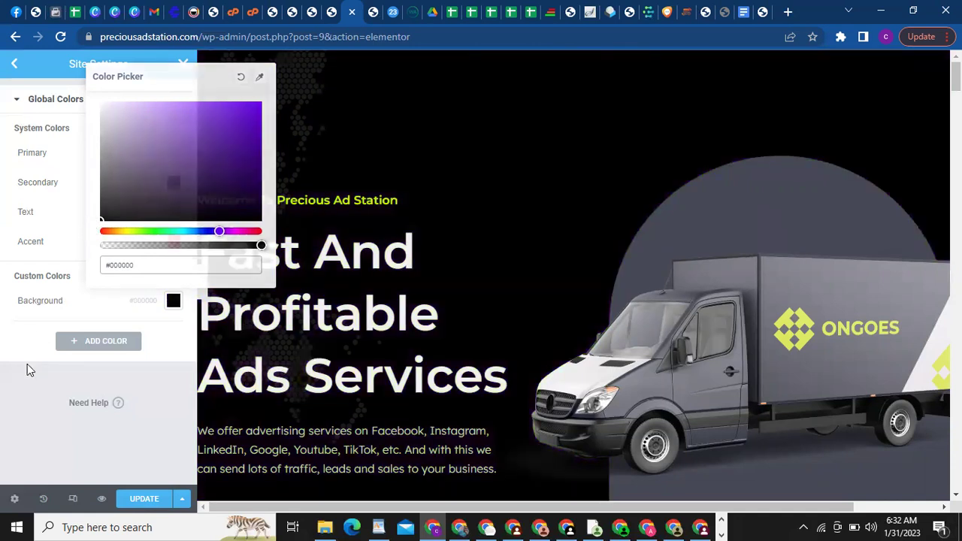
left_click(138, 501)
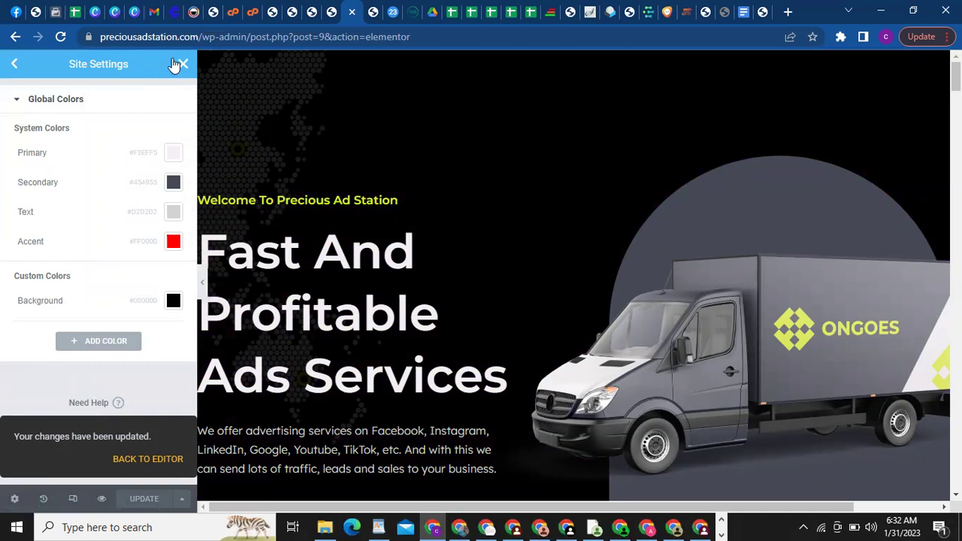
Leave the site settings, return to the page's widget list, and look over the page's upper sections
left_click(13, 66)
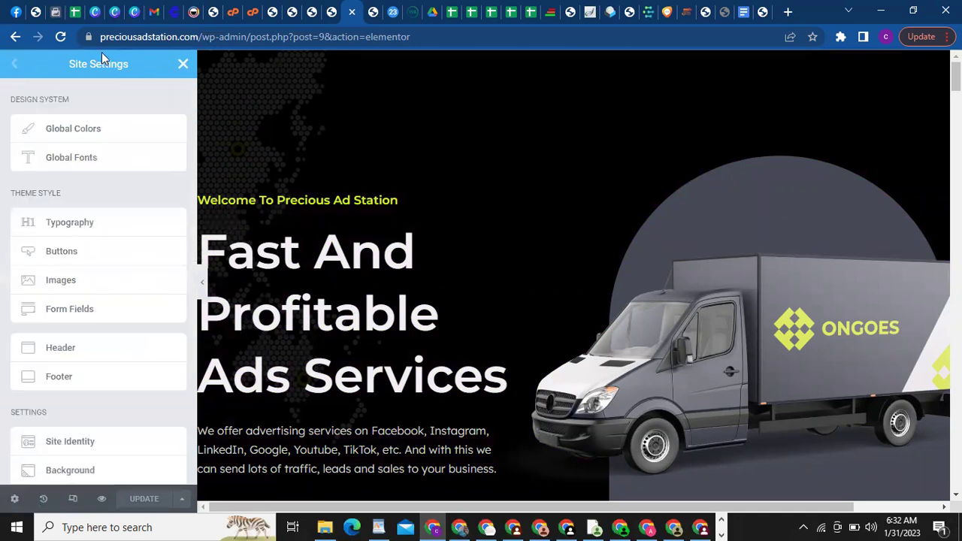
left_click(185, 64)
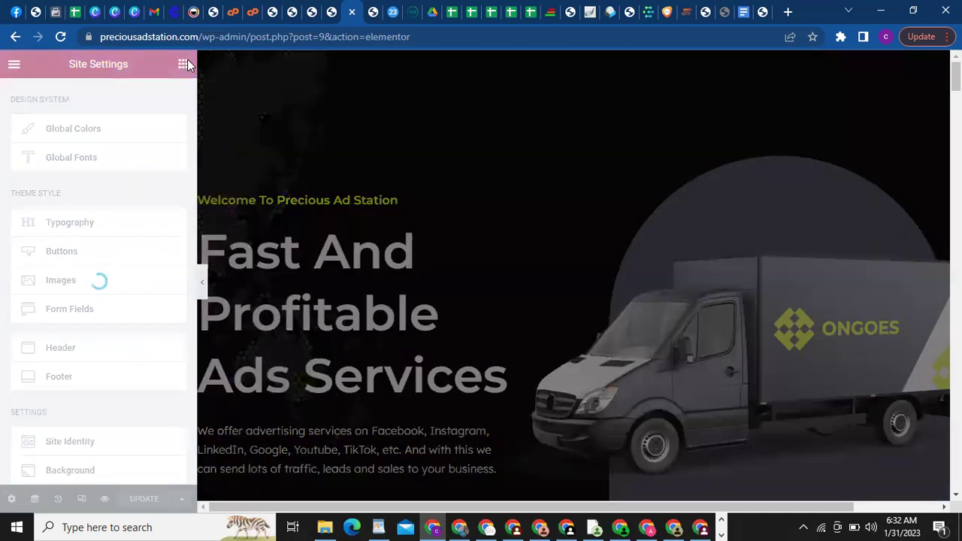
left_click(14, 66)
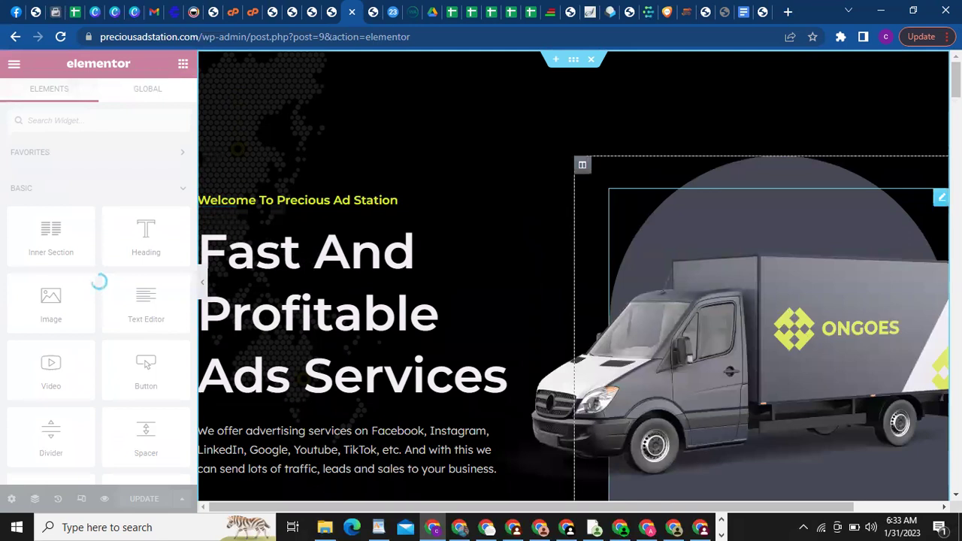
scroll(579, 275, "down", 7)
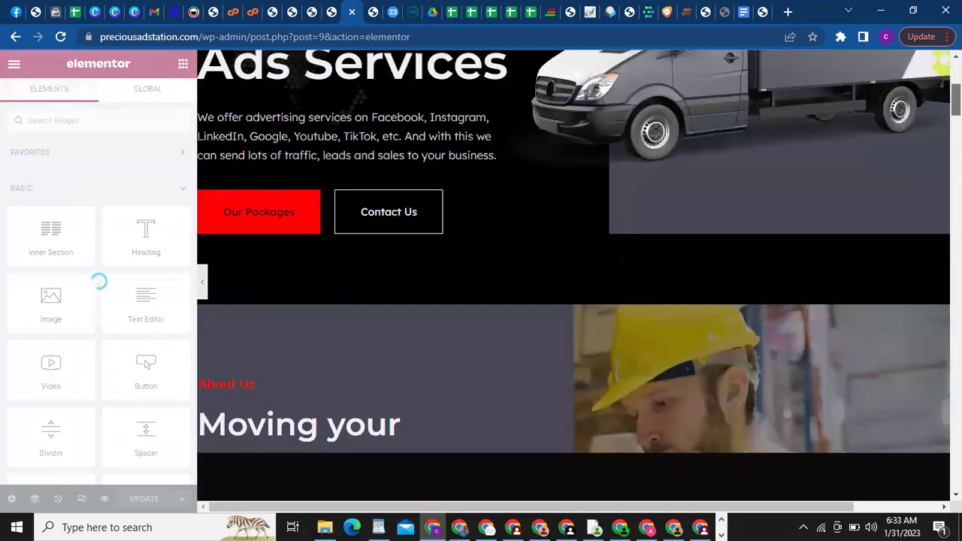
scroll(579, 275, "down", 2)
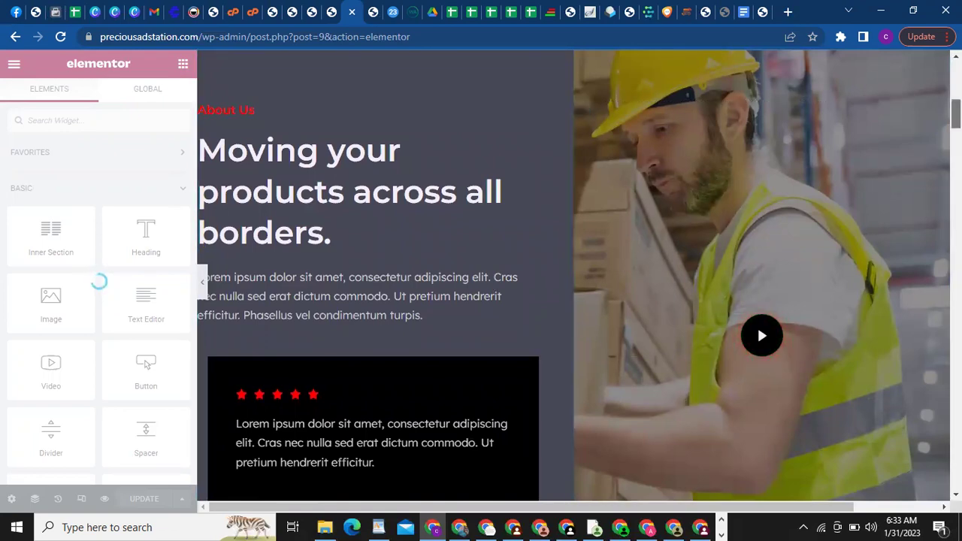
scroll(887, 169, "down", 7)
scroll(579, 275, "down", 15)
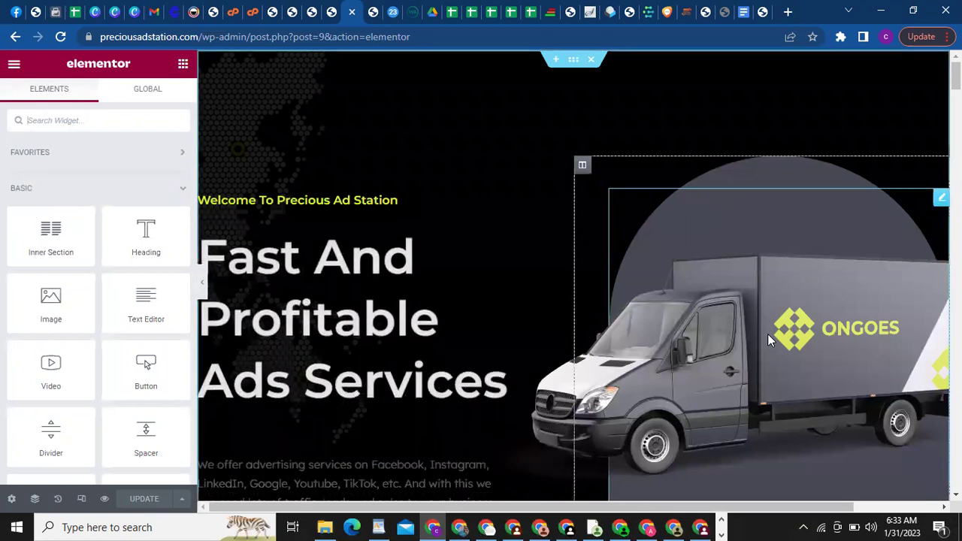
Open the media chooser for the hero section's truck image, look through the media library, and return to uploading files
left_click(767, 334)
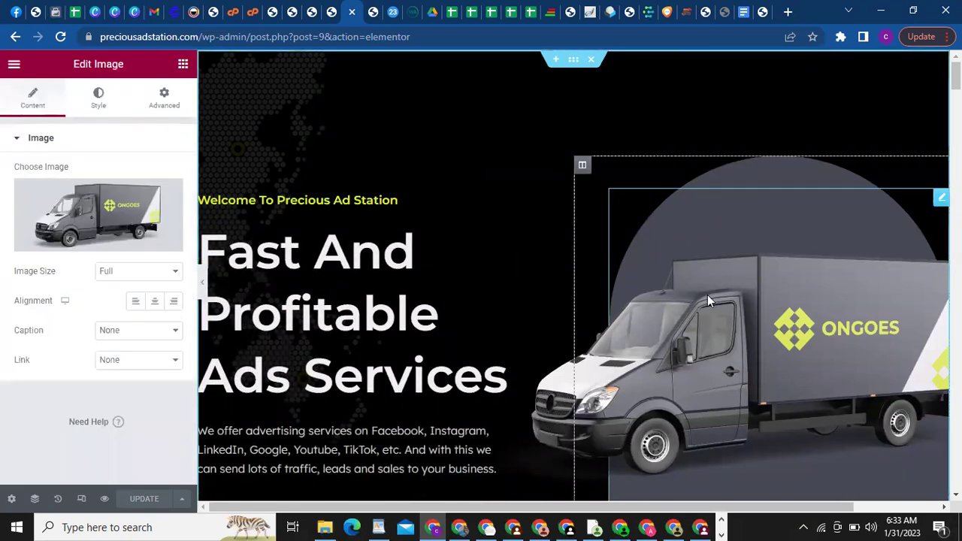
mouse_move(82, 217)
left_click(87, 248)
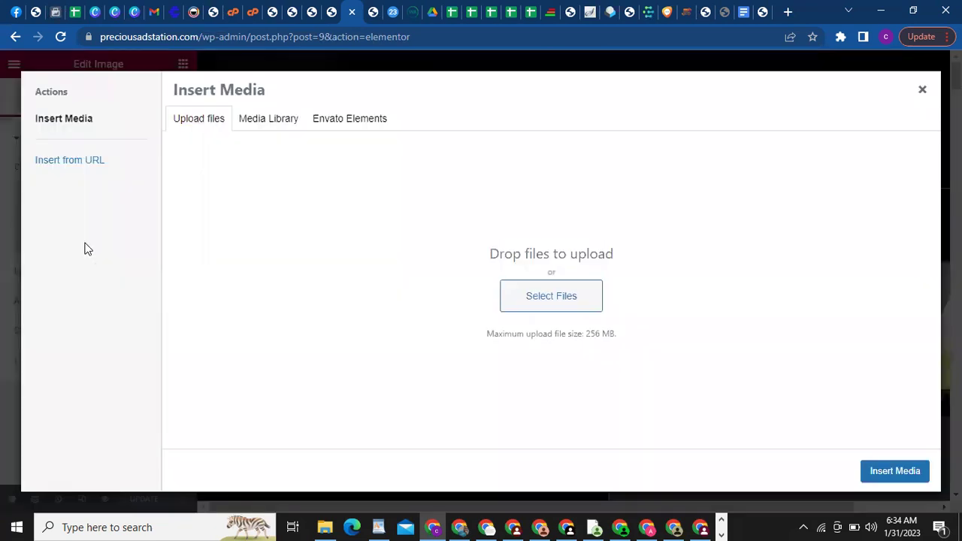
left_click(273, 121)
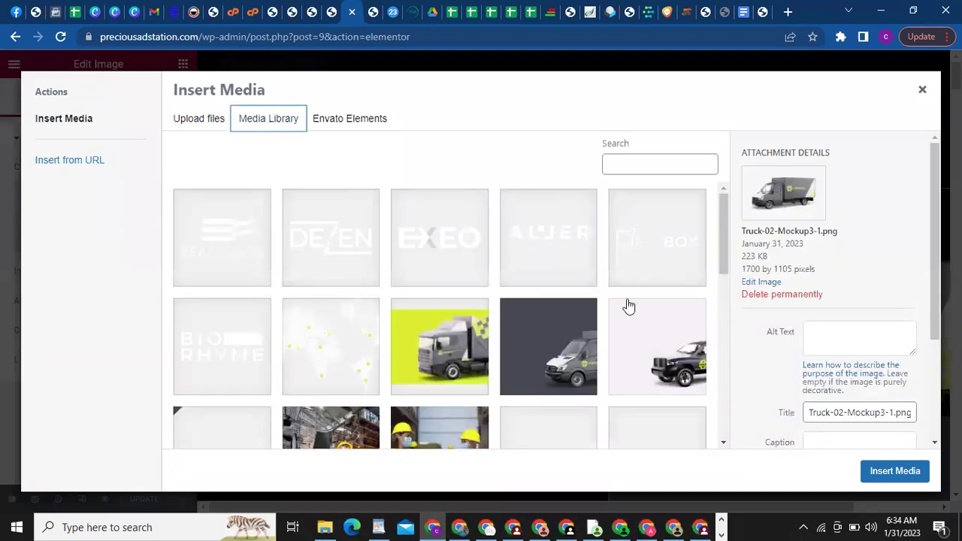
left_click_drag(724, 243, 728, 189)
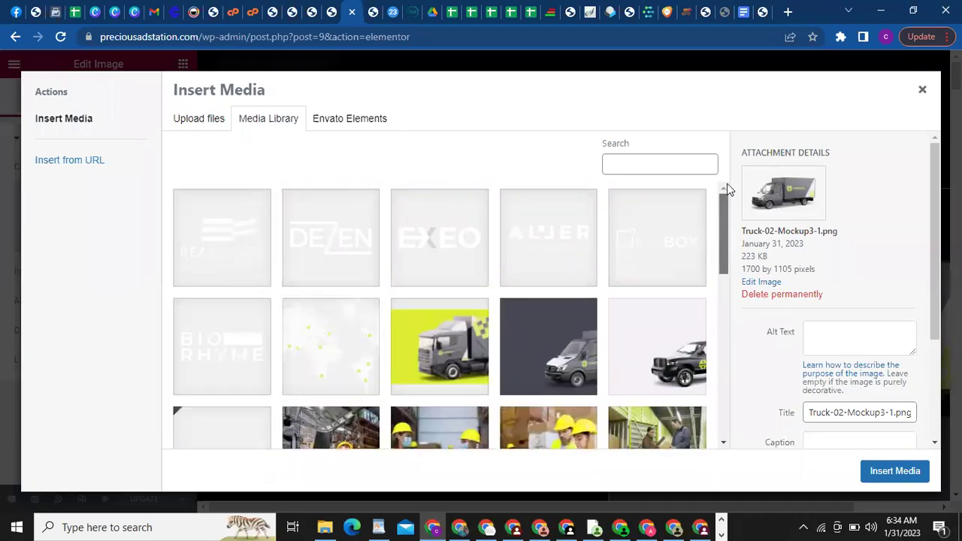
left_click(208, 127)
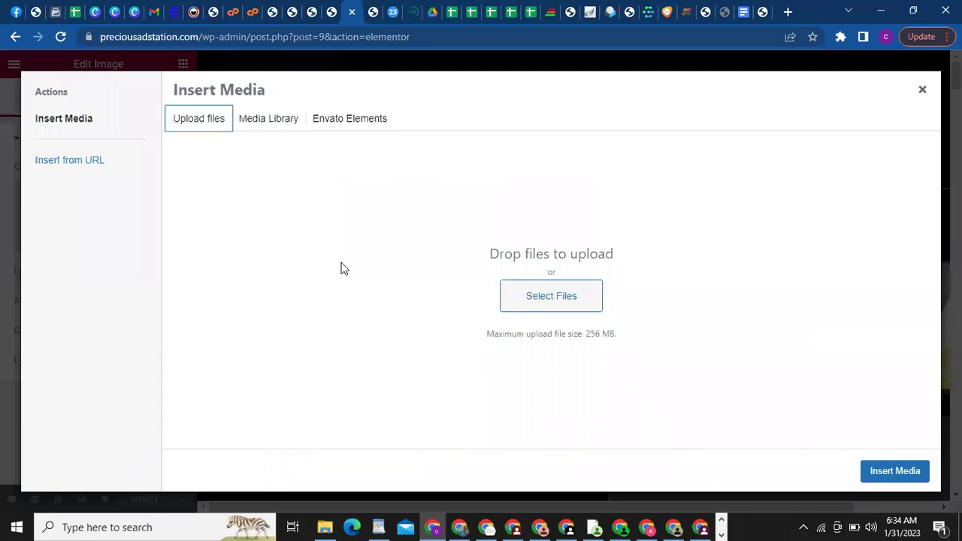
Upload 2-removebg-preview from the Downloads folder, insert it in place of the hero truck image, and check it on the page
left_click(532, 303)
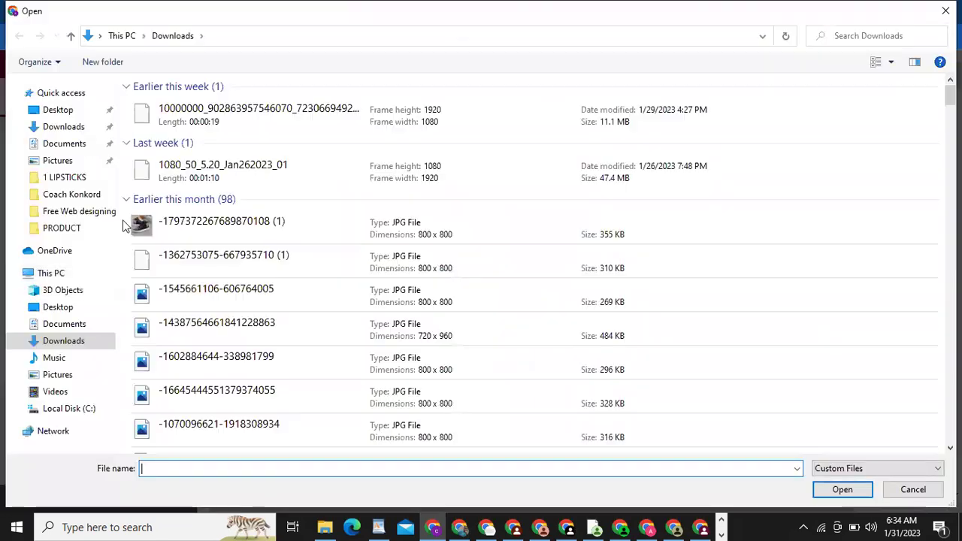
left_click(64, 128)
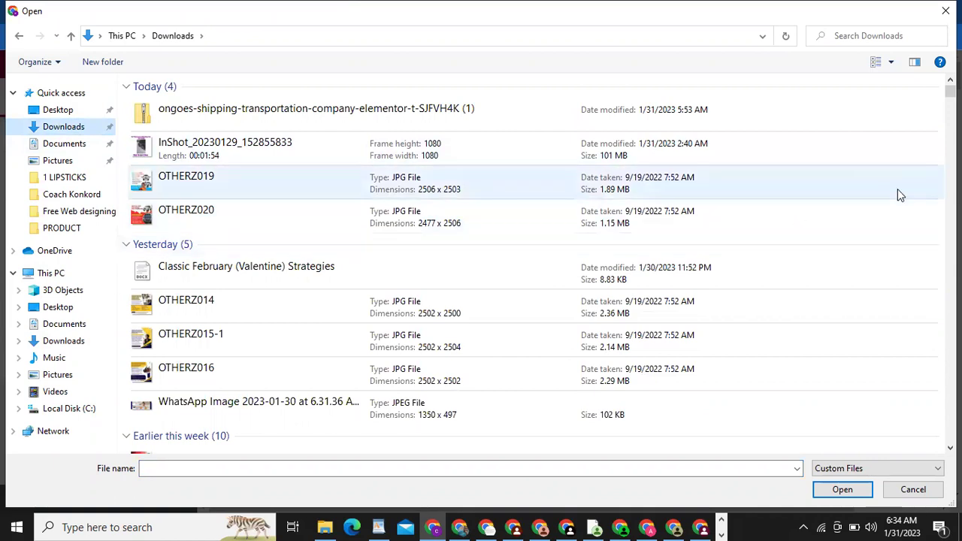
left_click_drag(950, 90, 950, 113)
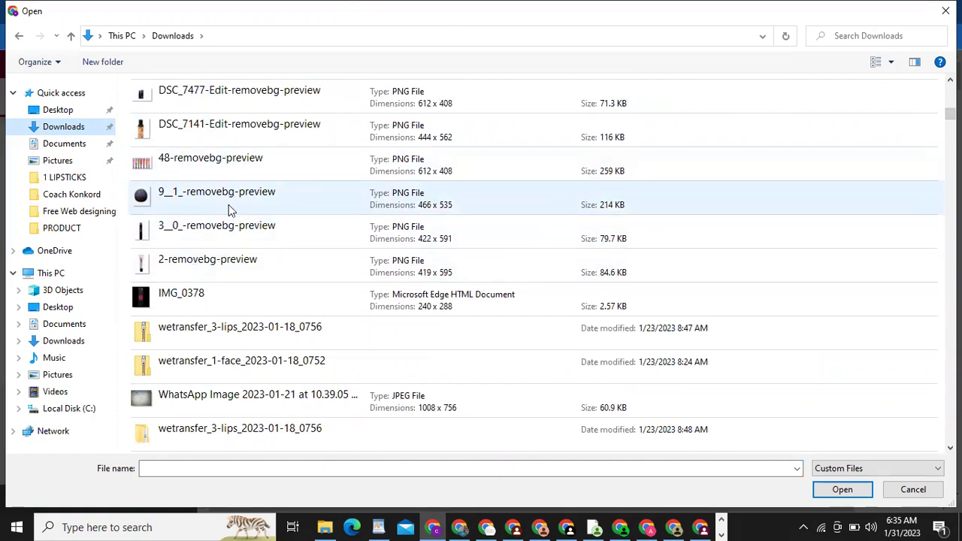
left_click(215, 263)
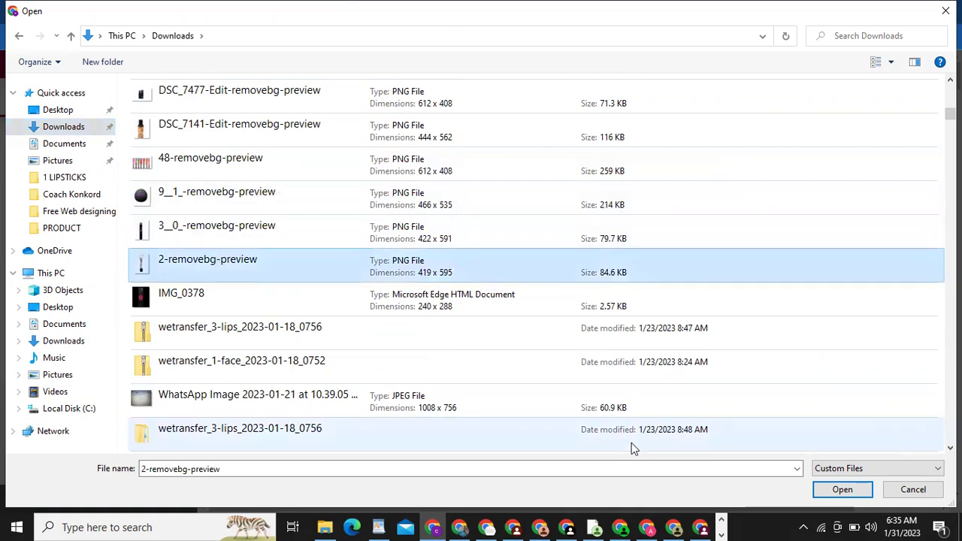
left_click(841, 493)
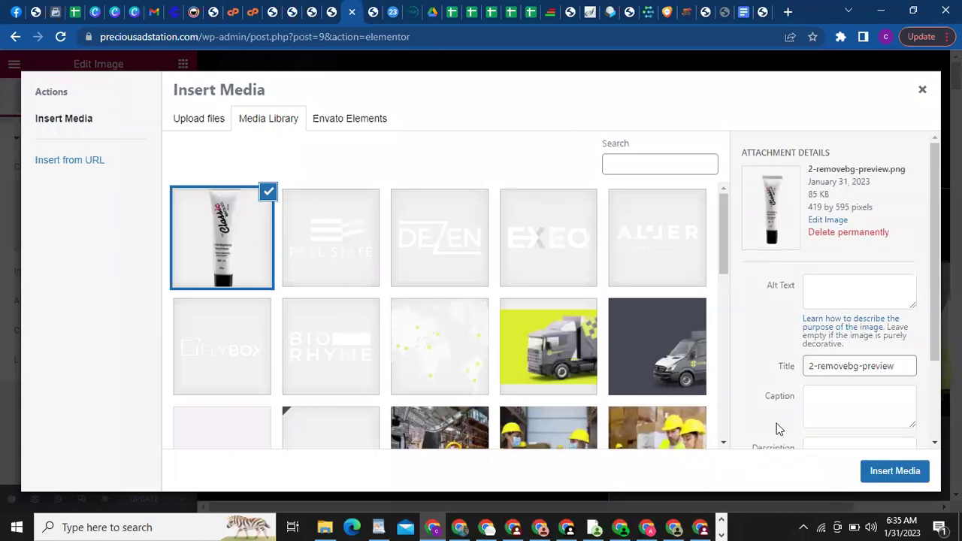
left_click(890, 469)
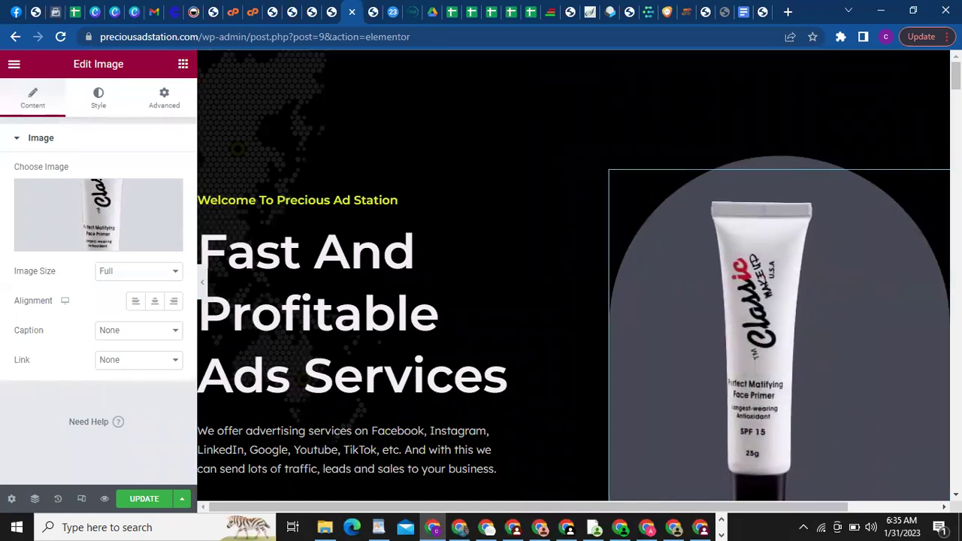
scroll(574, 275, "down", 1)
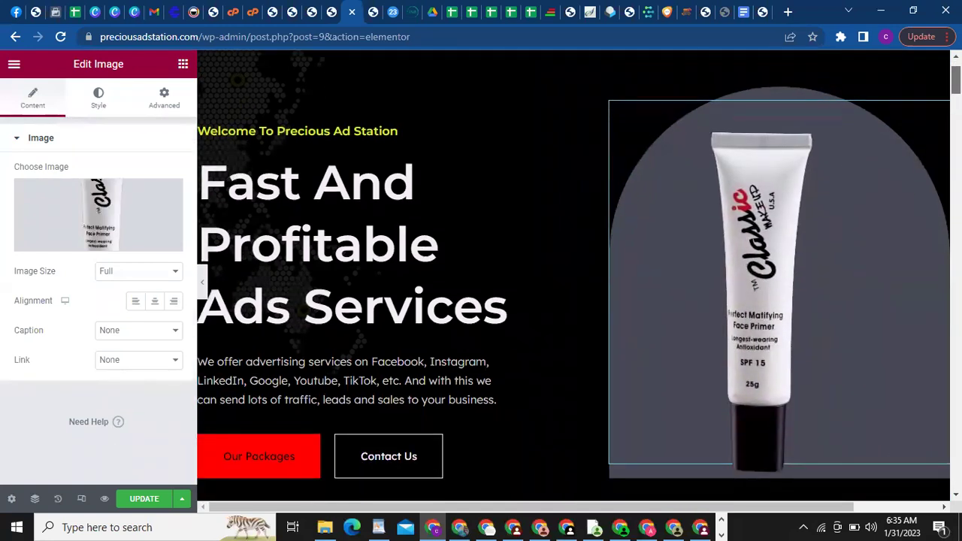
scroll(574, 275, "down", 3)
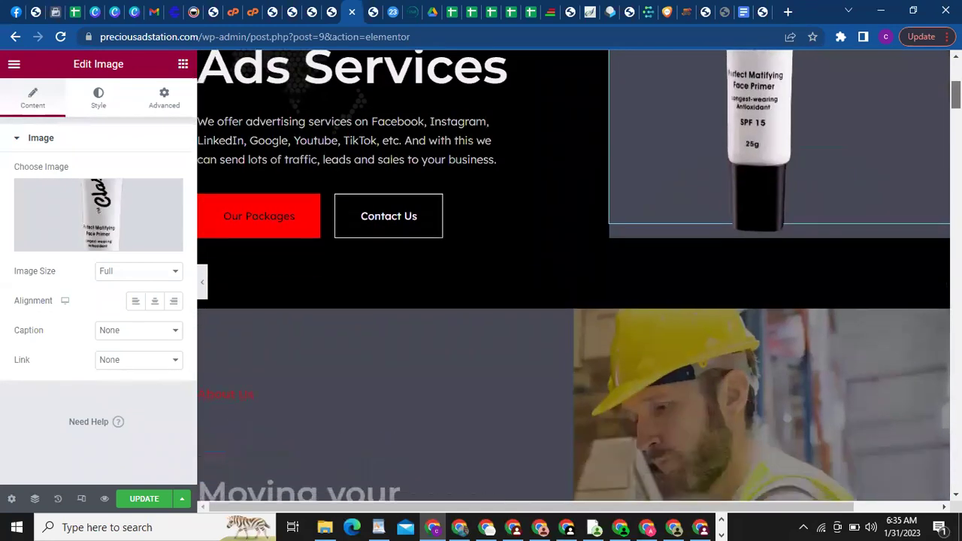
scroll(573, 275, "down", 4)
scroll(574, 275, "up", 8)
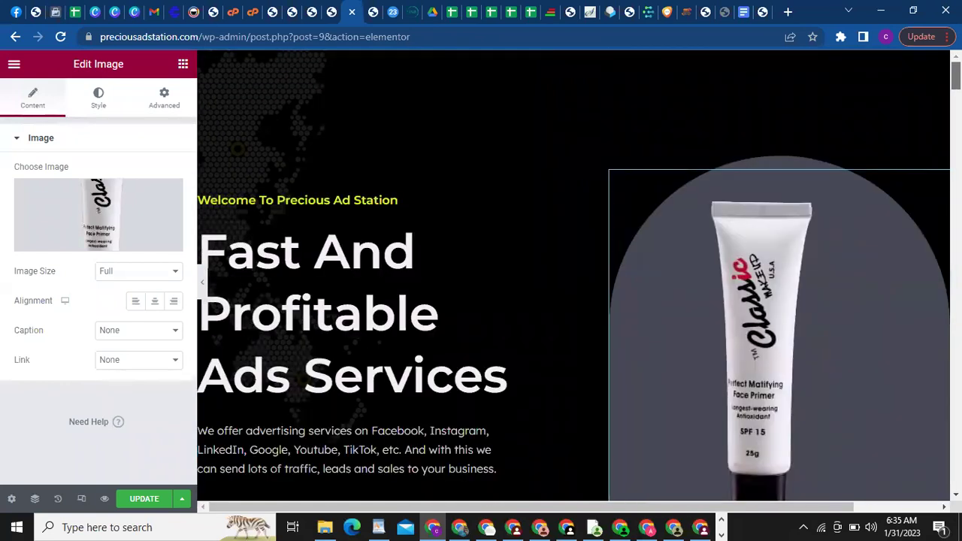
Set the text color of the "Welcome To Precious Ad Station" line to pure red, #FF0000, and update the page
left_click(380, 201)
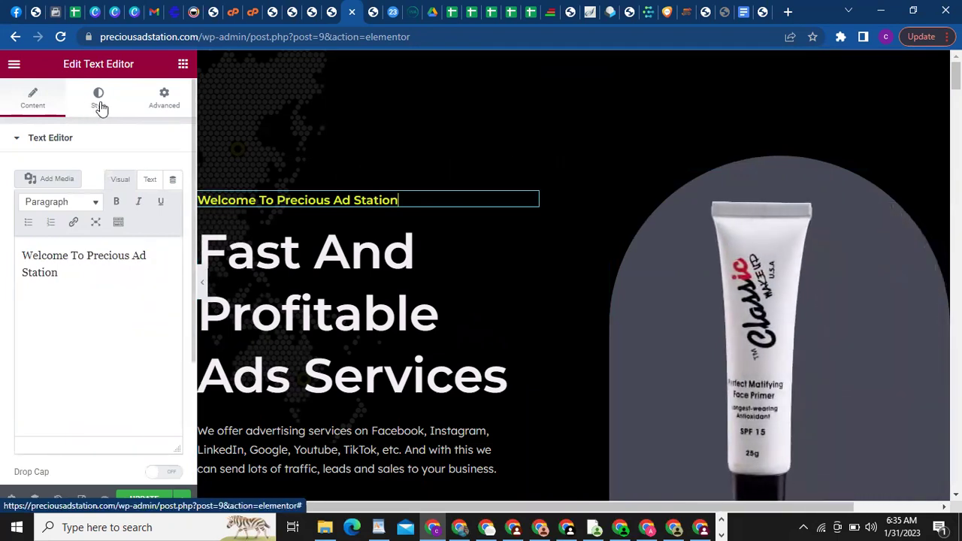
left_click(100, 104)
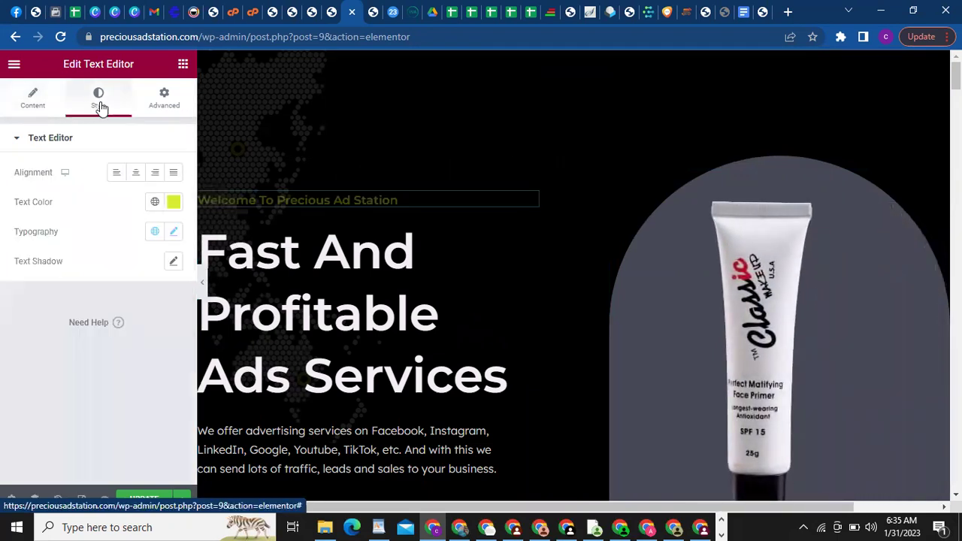
left_click(173, 203)
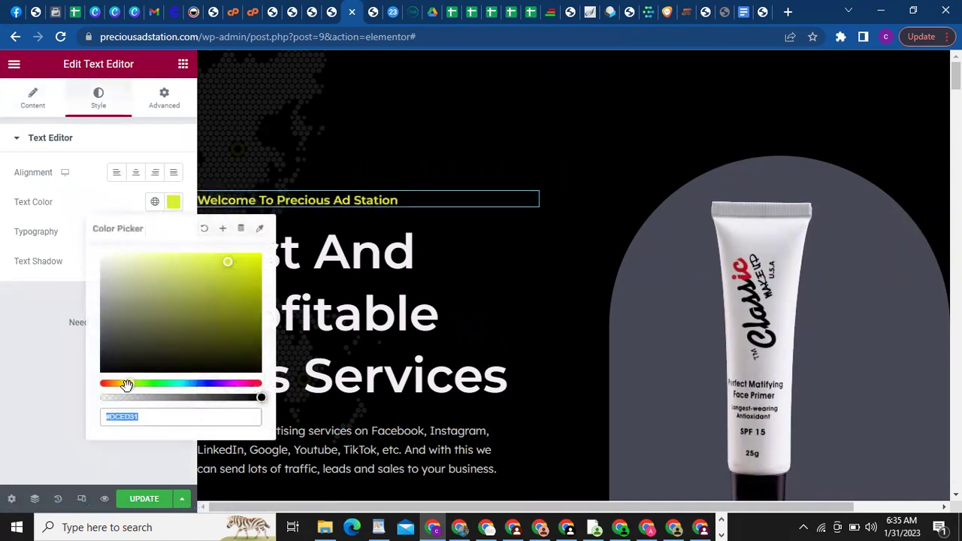
type("#ED3131")
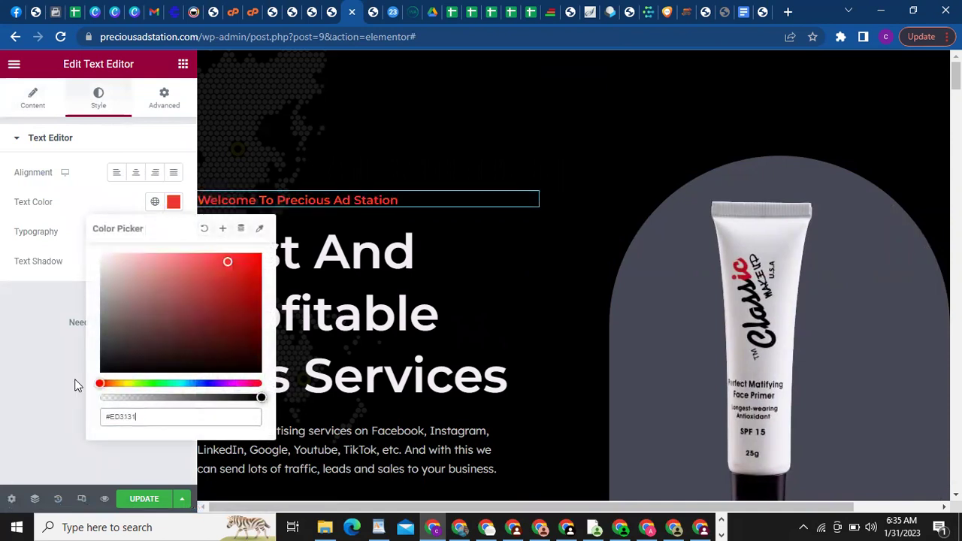
left_click(227, 265)
left_click_drag(237, 263, 265, 258)
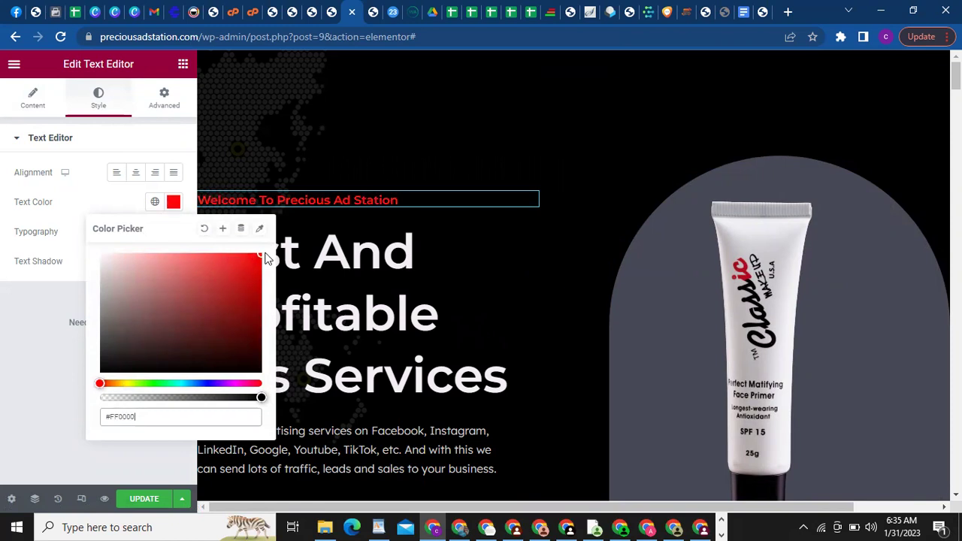
left_click(79, 369)
left_click(159, 503)
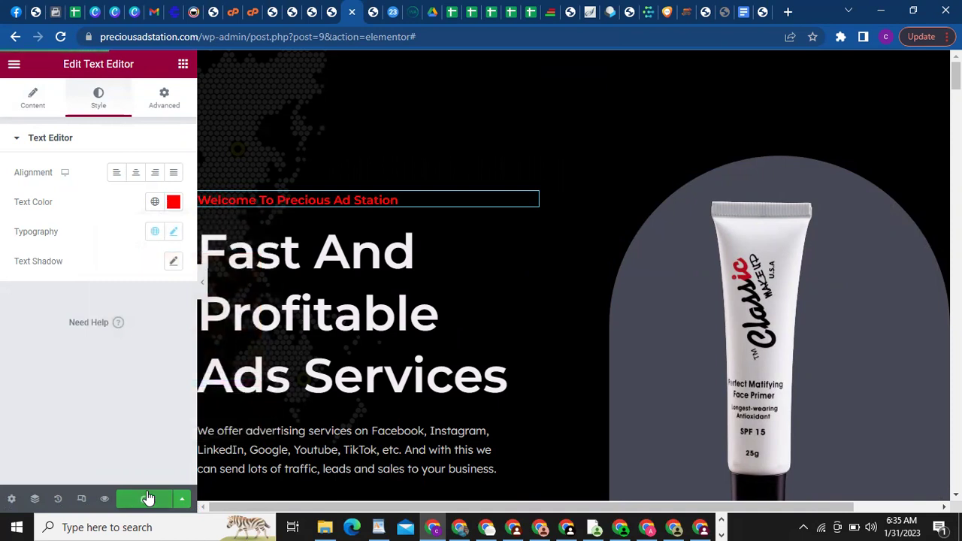
Inspect the text color setting of the "Fast And Profitable Ads Services" heading without picking a new color
left_click(317, 386)
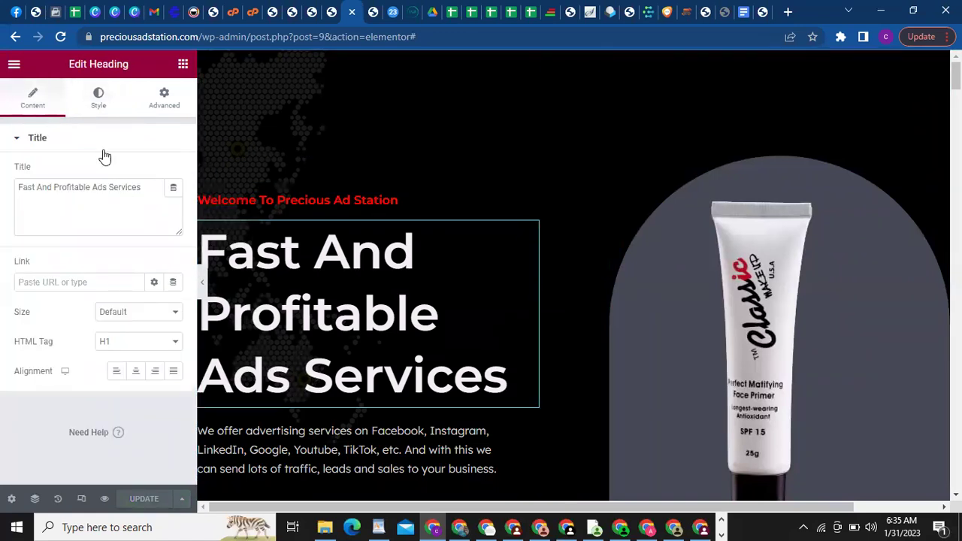
left_click(98, 105)
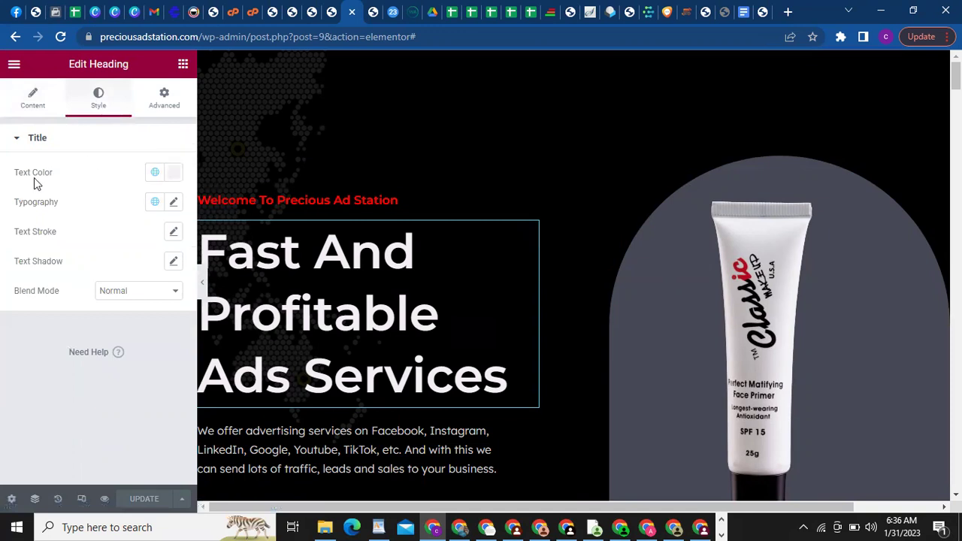
left_click(170, 175)
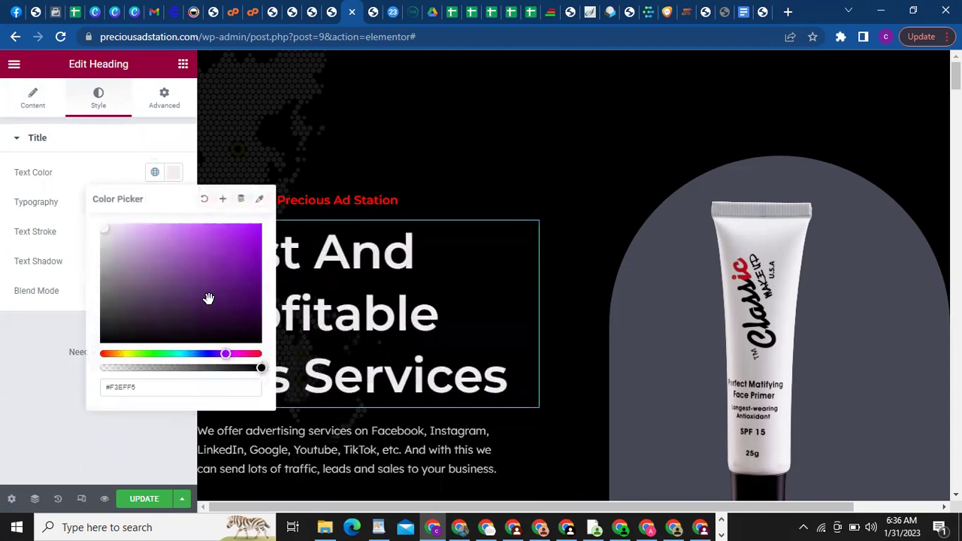
left_click(34, 383)
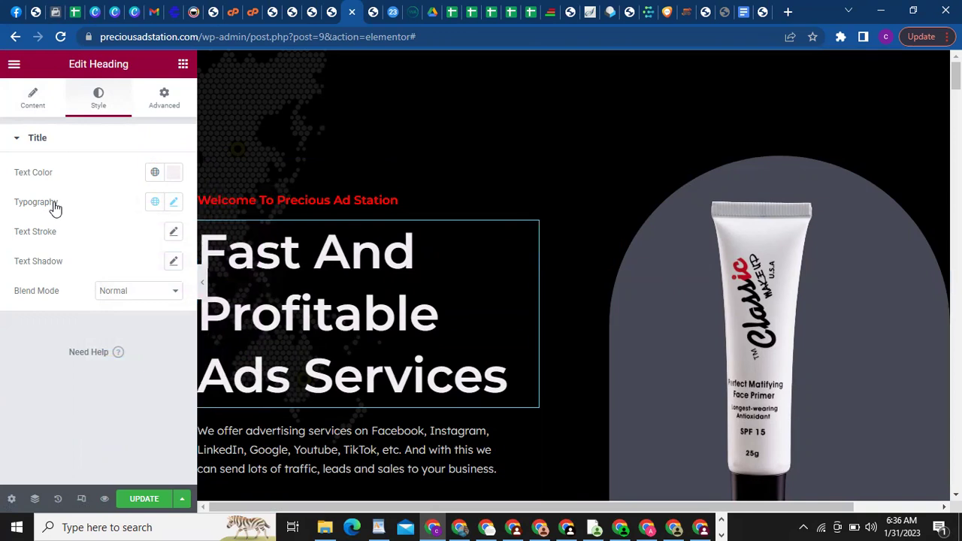
Try the MonteCarlo and Montagu Slab font families on the hero heading and set the family back to Montserrat
left_click(172, 204)
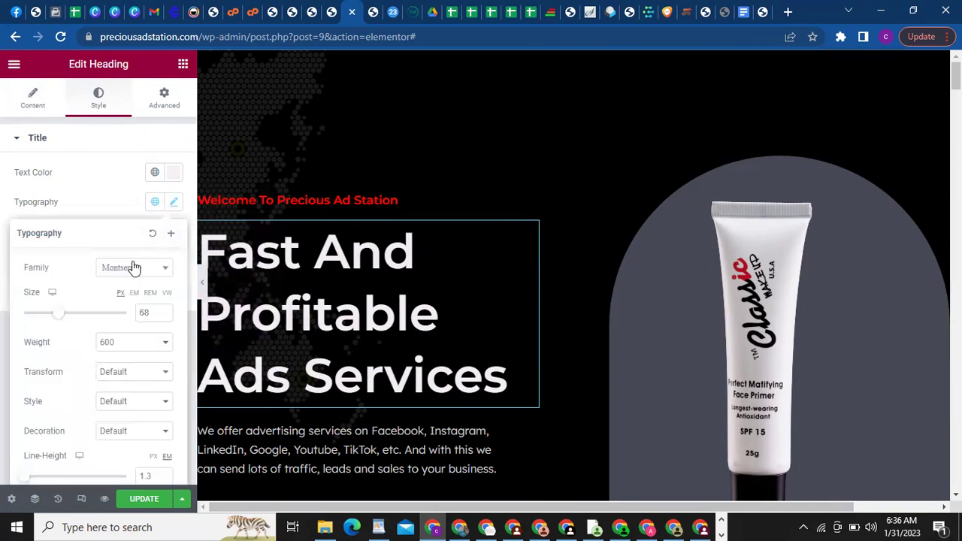
left_click(160, 273)
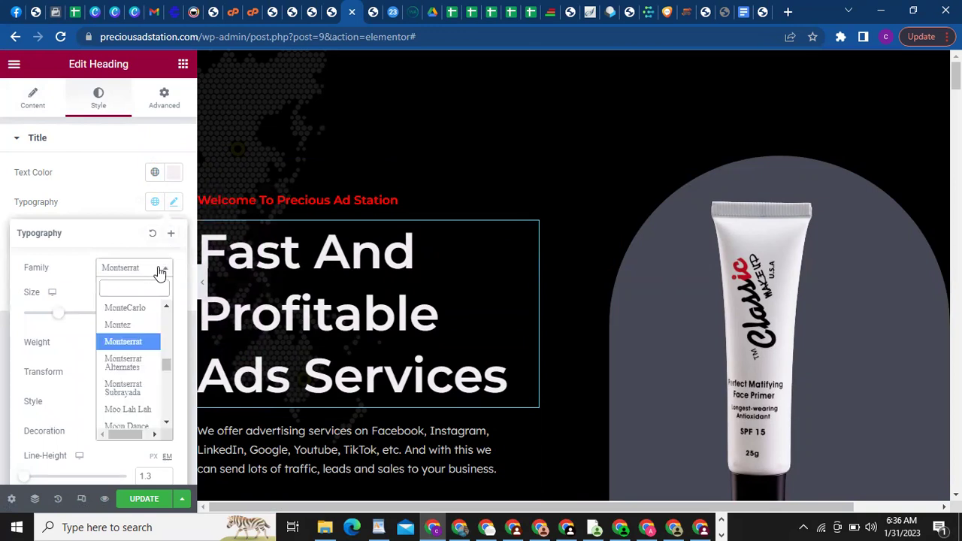
left_click(131, 311)
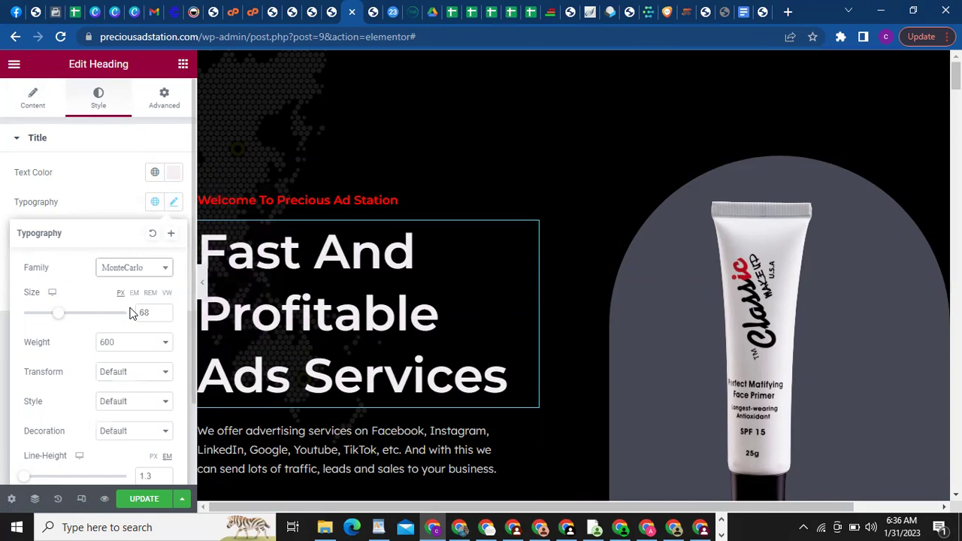
left_click(156, 272)
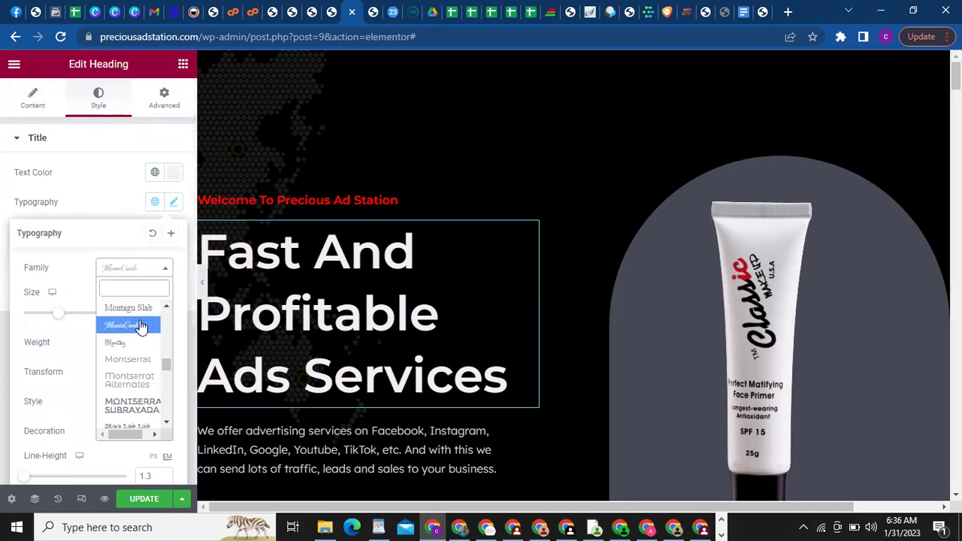
left_click(141, 326)
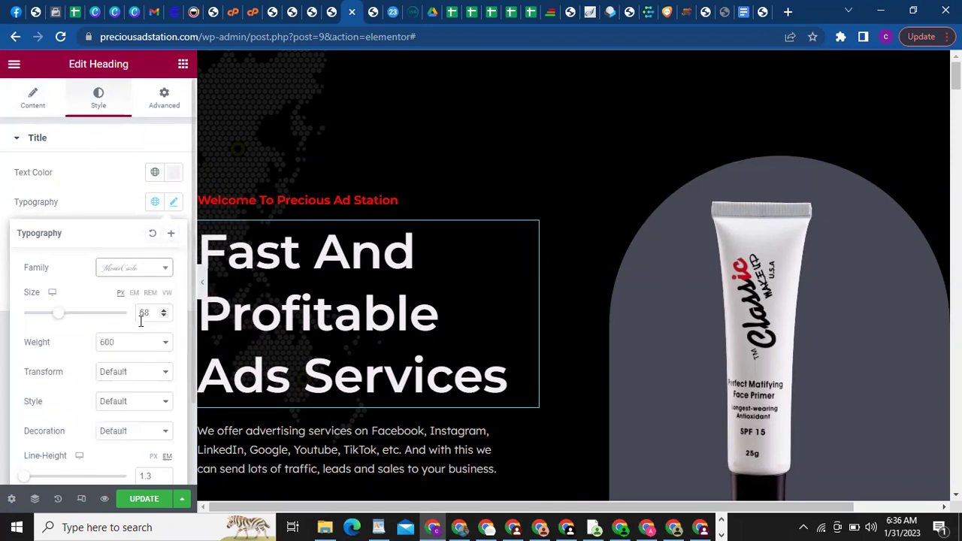
left_click(157, 275)
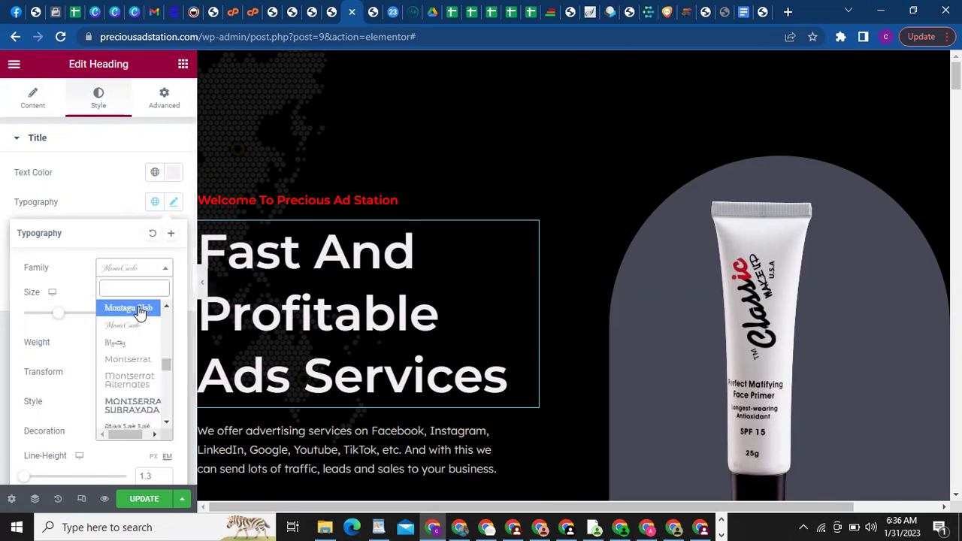
left_click(140, 312)
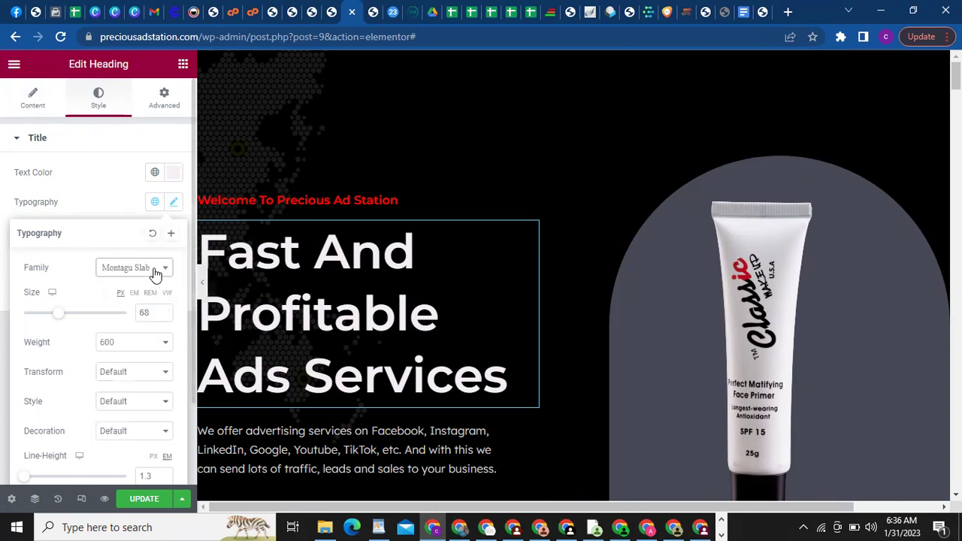
left_click(156, 275)
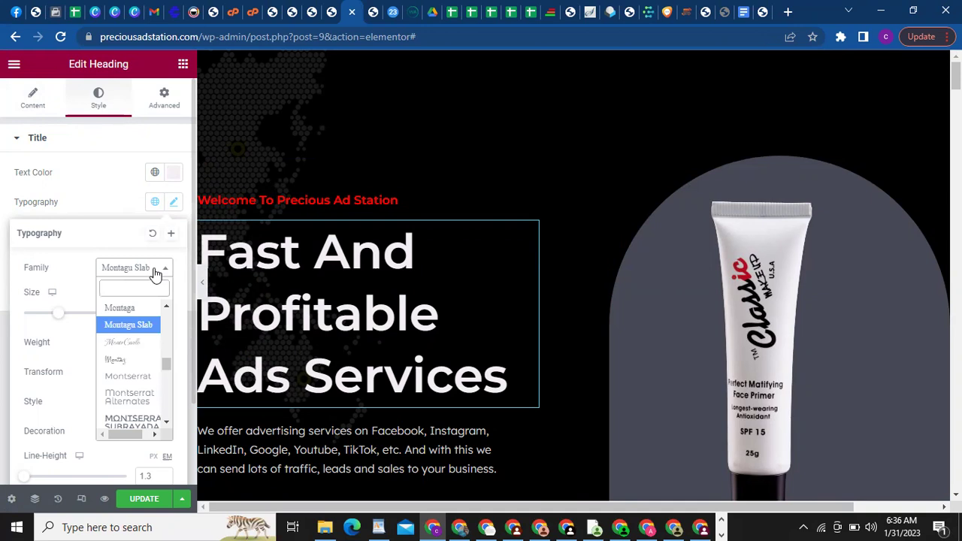
left_click(121, 387)
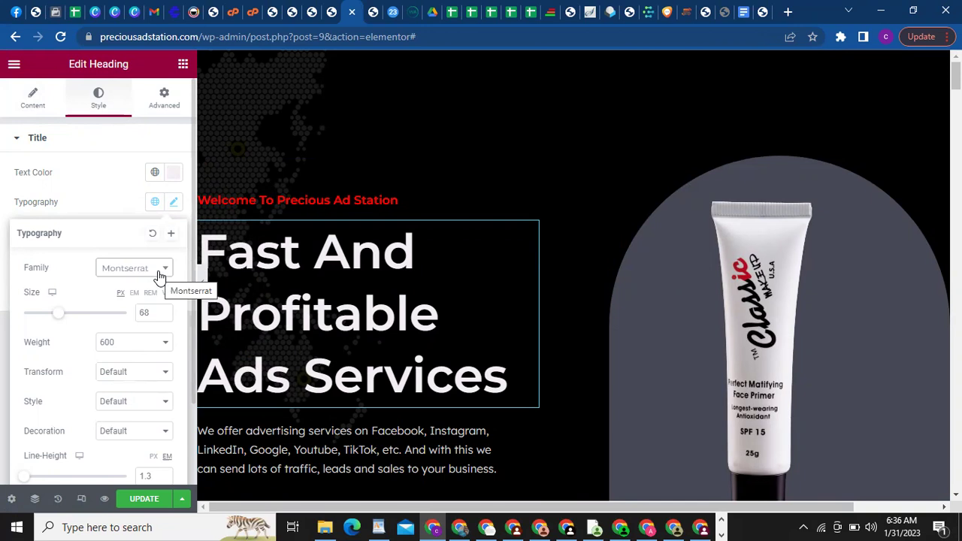
left_click(14, 66)
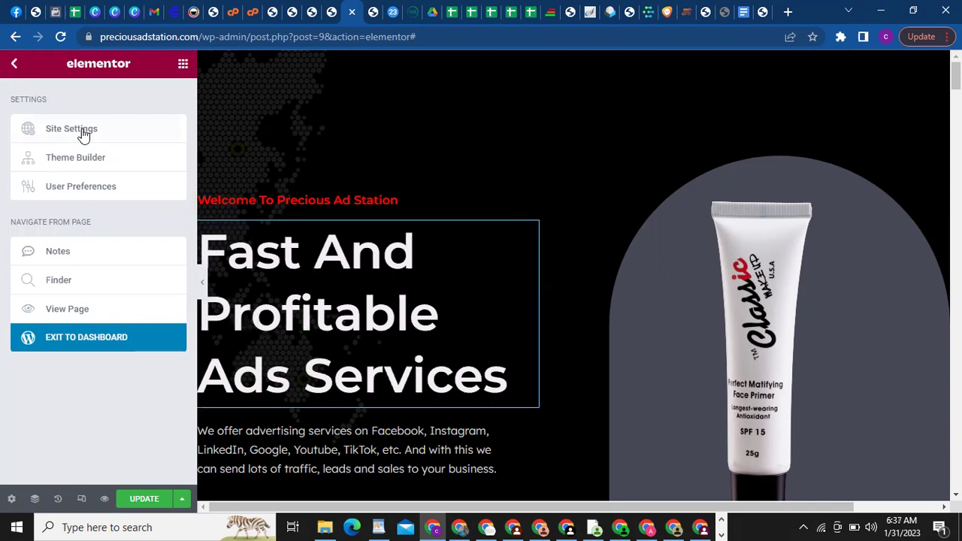
left_click(15, 64)
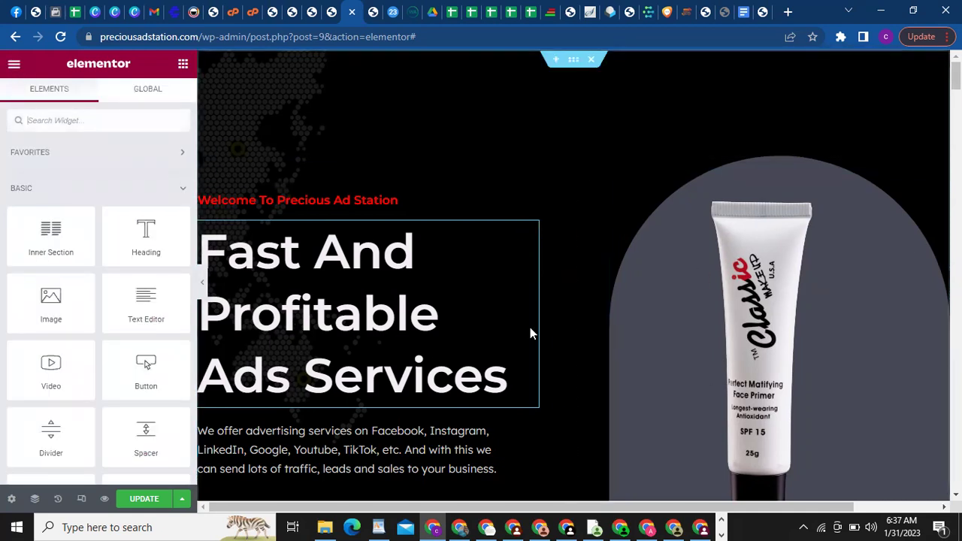
Try changing the font size of the "Fast And Profitable Ads Services" heading and set it back to 68 px
left_click(434, 351)
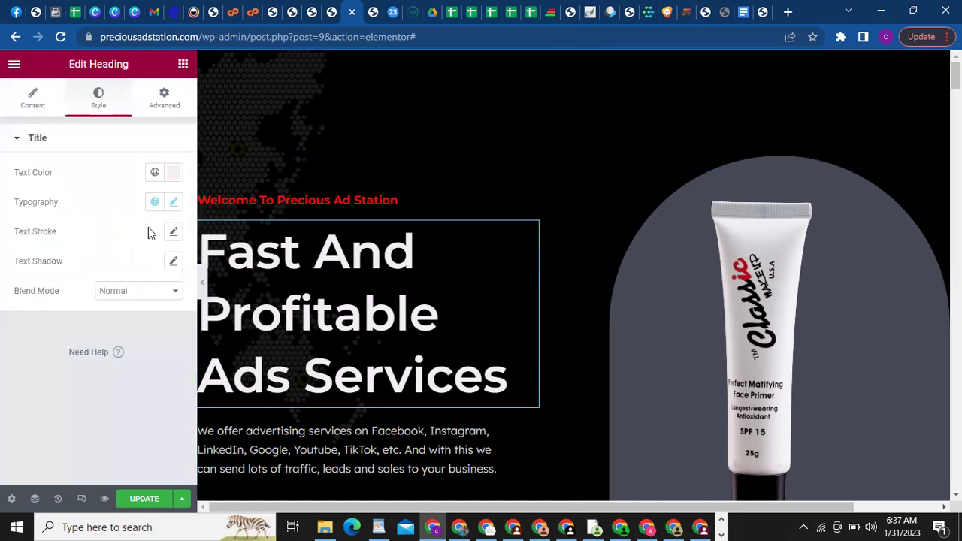
left_click(175, 203)
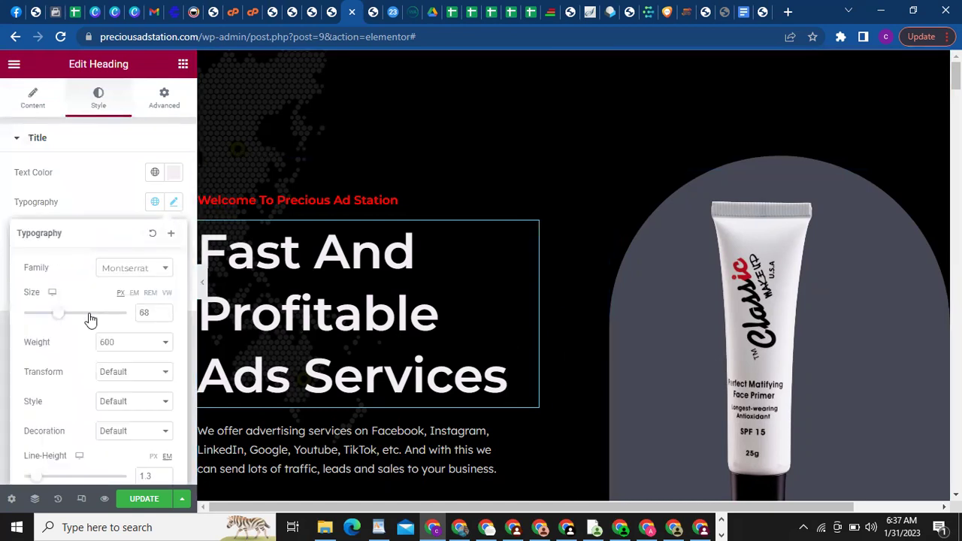
left_click(164, 310)
left_click(164, 310)
left_click(164, 316)
left_click(164, 317)
left_click(164, 317)
left_click(164, 317)
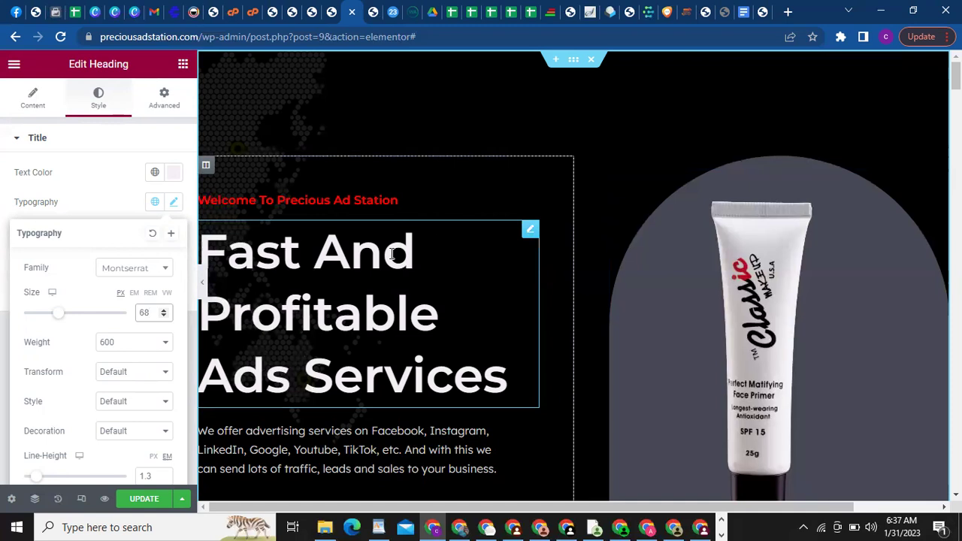
In the site-wide global fonts, try a size of 69 px for the H1 Heading font and return it to 68 px
left_click(14, 66)
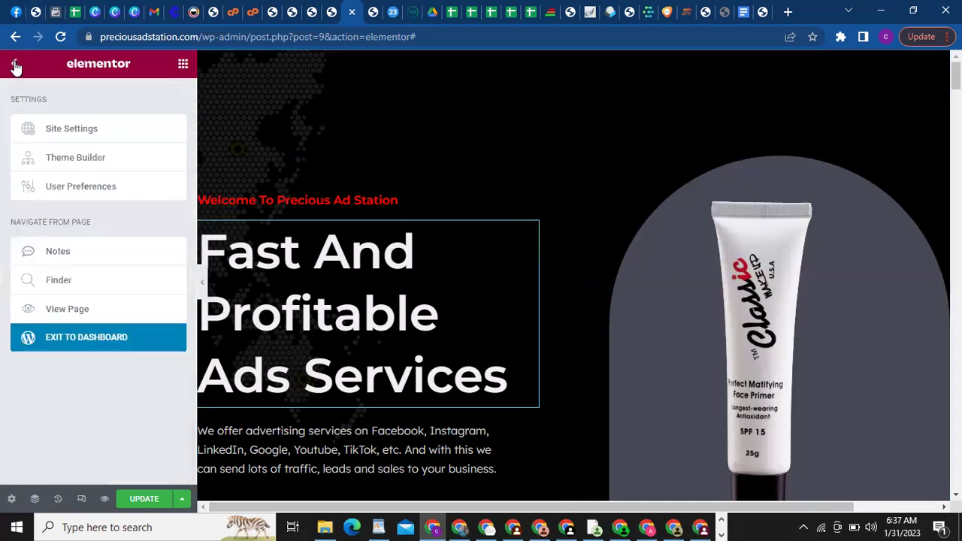
left_click(65, 133)
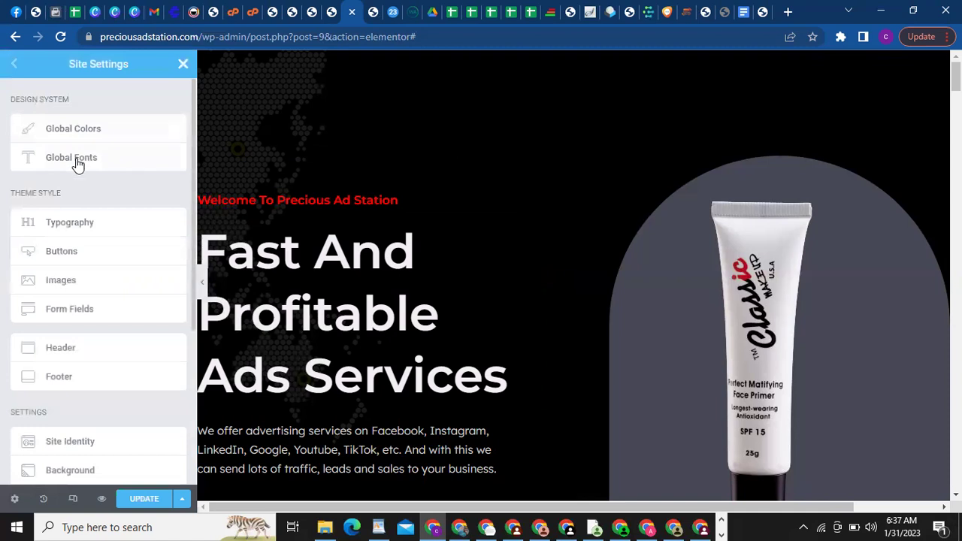
left_click(78, 163)
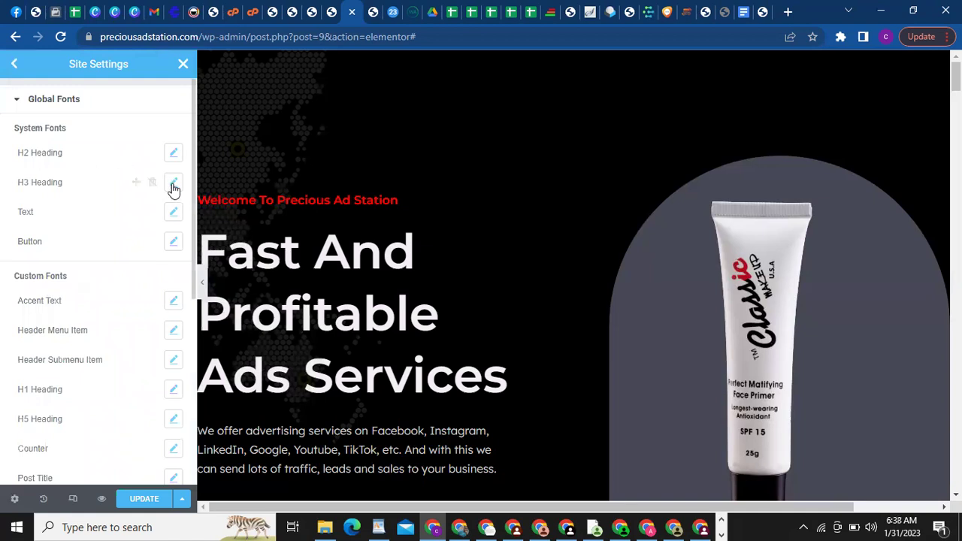
left_click_drag(193, 149, 193, 184)
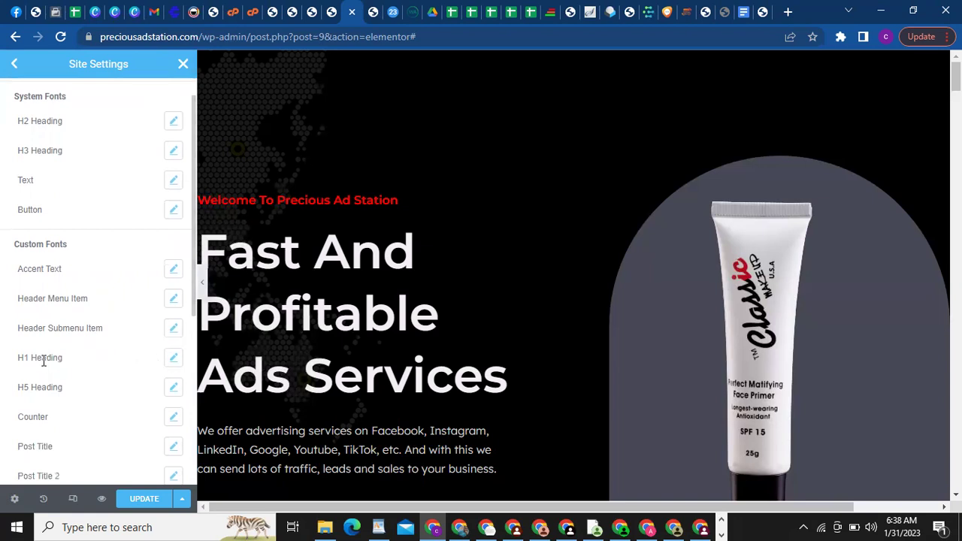
left_click(175, 364)
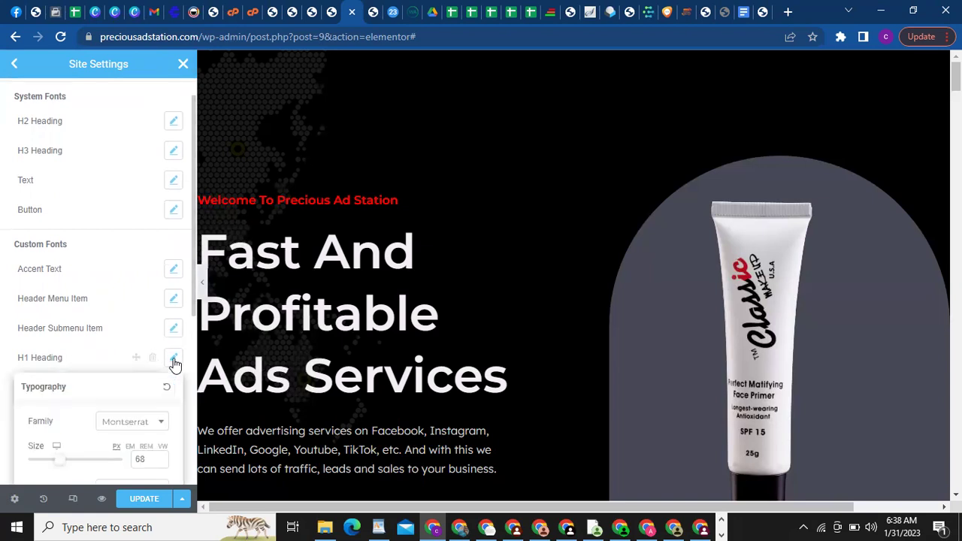
left_click(159, 456)
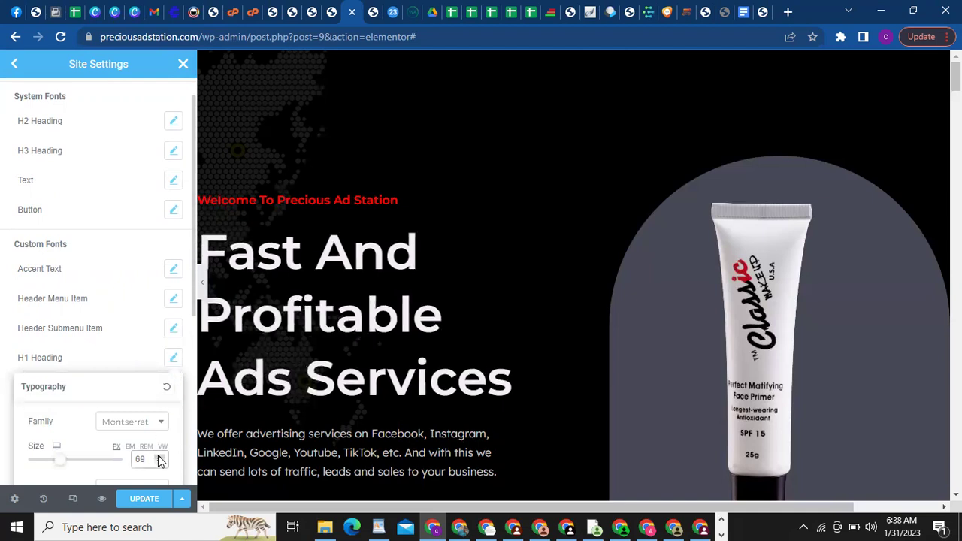
left_click(160, 462)
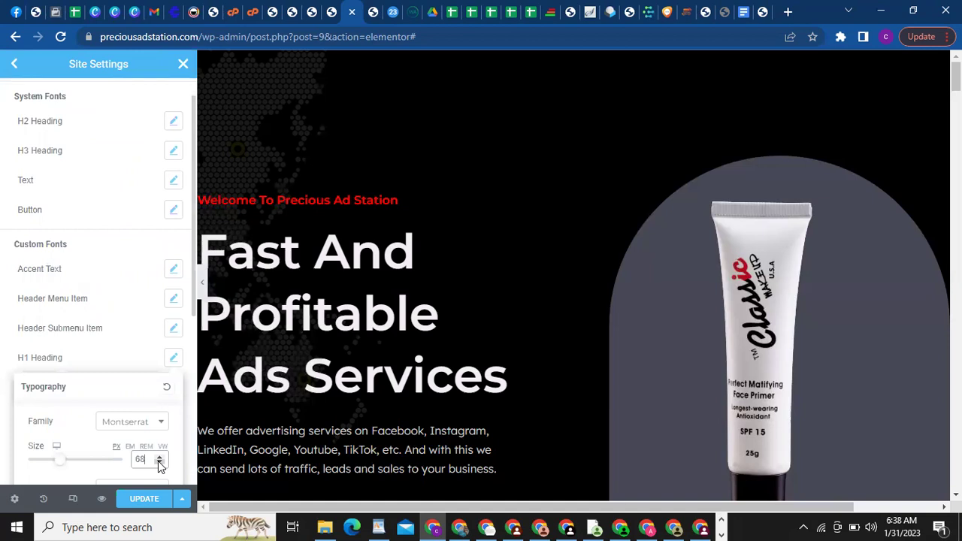
Try Montserrat Alternates for the global H1 Heading font, set the family back to Montserrat, and save the site settings
left_click(159, 426)
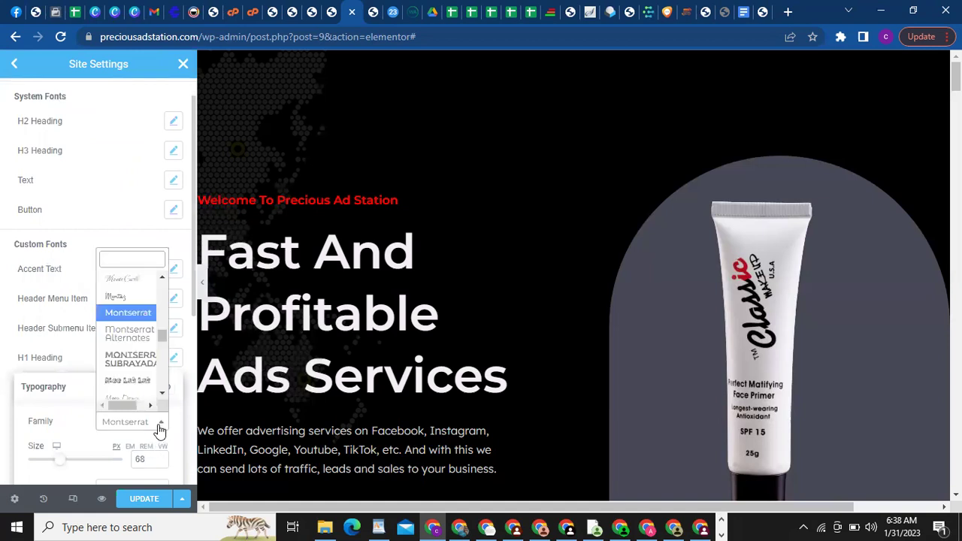
left_click(131, 335)
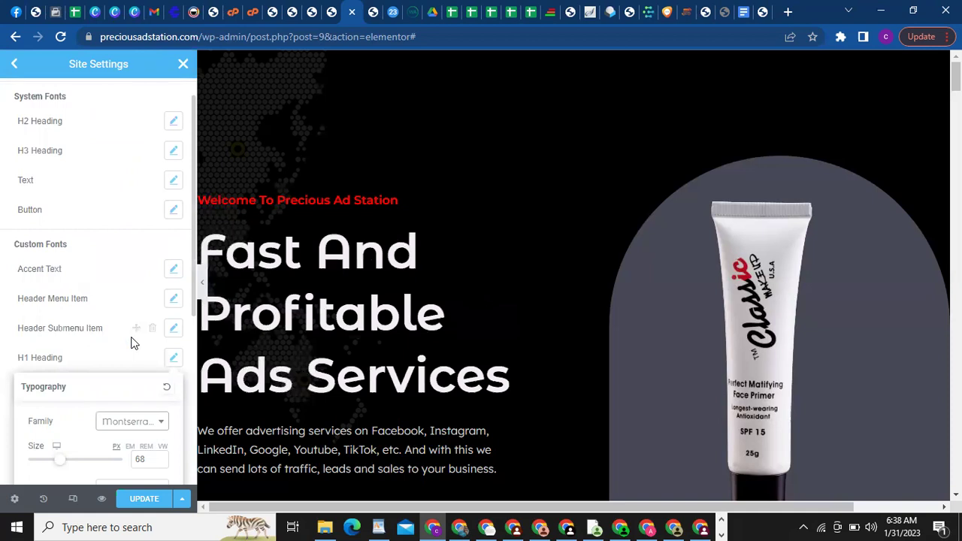
left_click(160, 426)
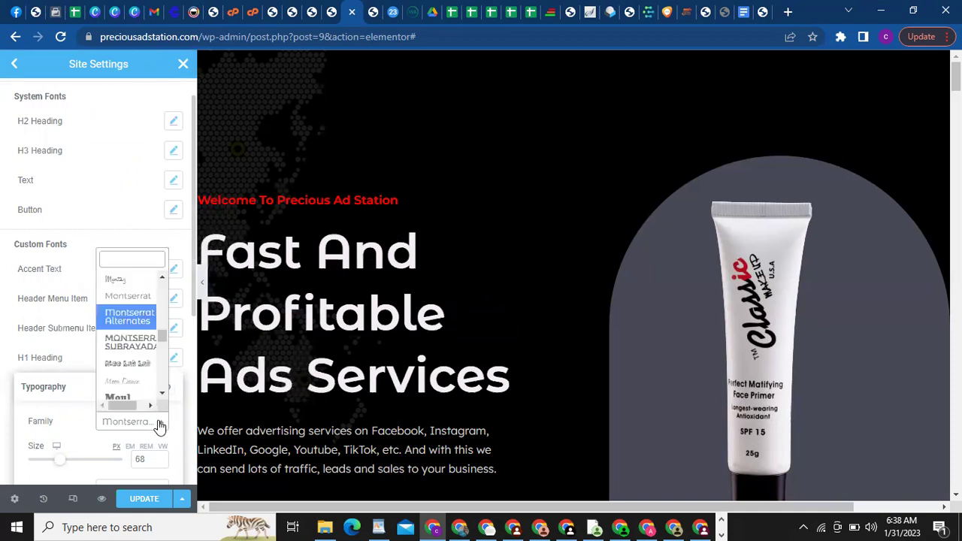
left_click(130, 302)
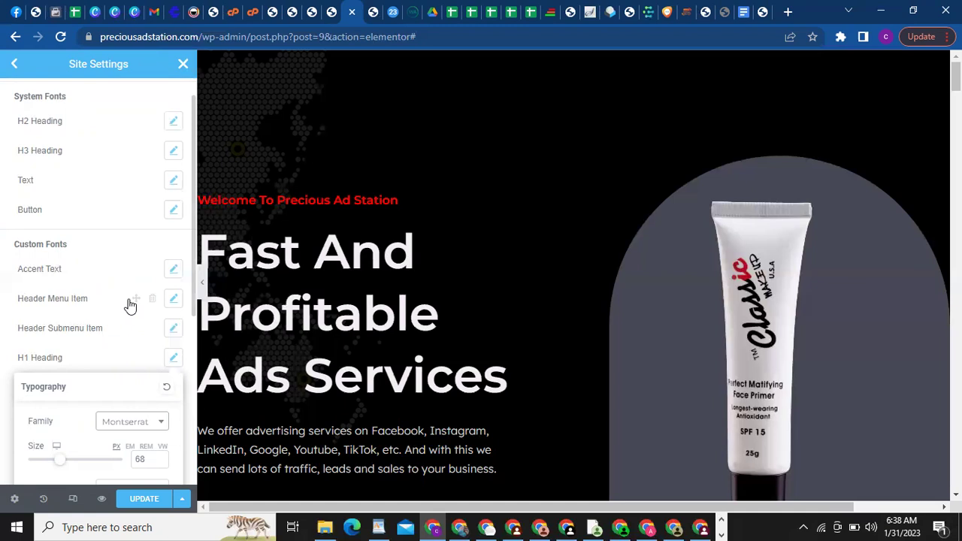
left_click(181, 65)
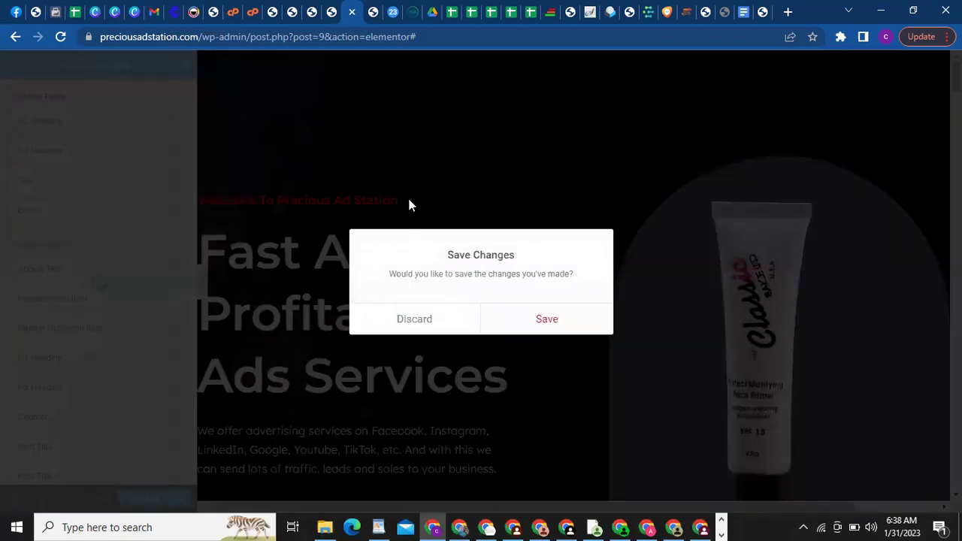
left_click(548, 319)
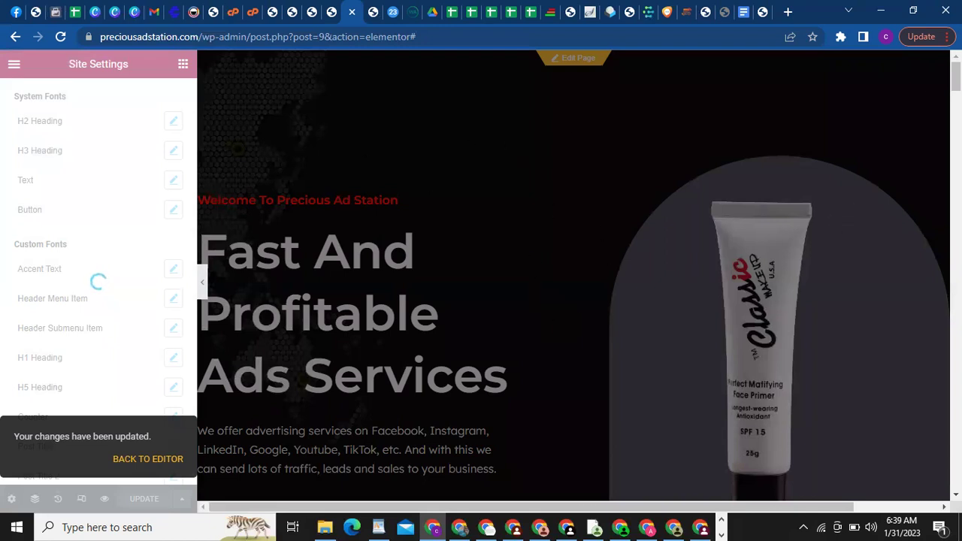
Look through the Home page's sections below the hero, down to the vehicle cards under "Choose possibility in every route"
scroll(574, 276, "down", 10)
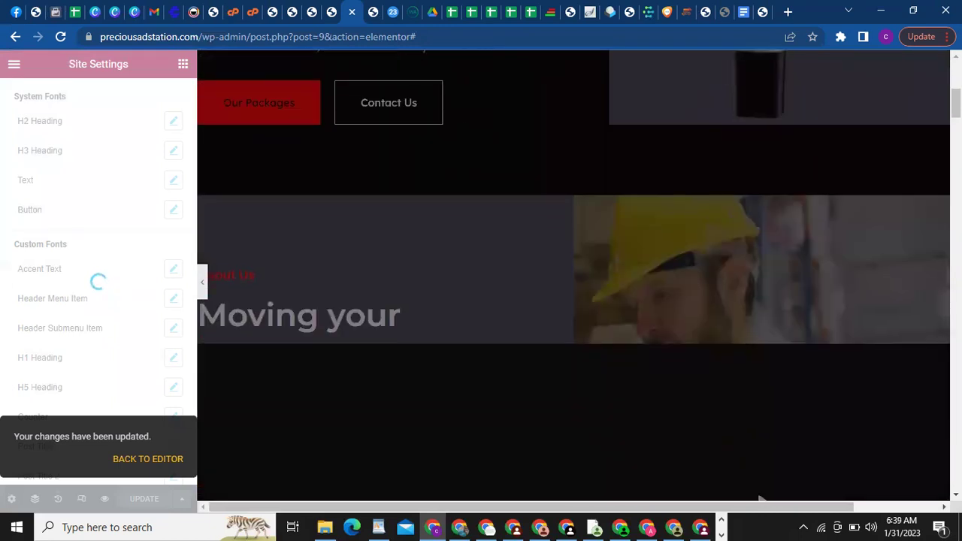
scroll(574, 276, "down", 8)
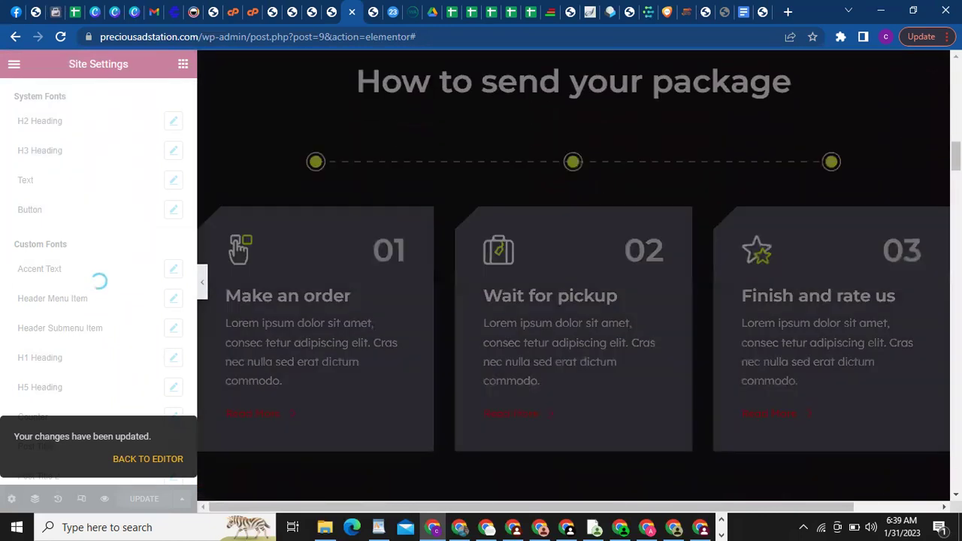
scroll(574, 276, "down", 4)
scroll(574, 275, "down", 8)
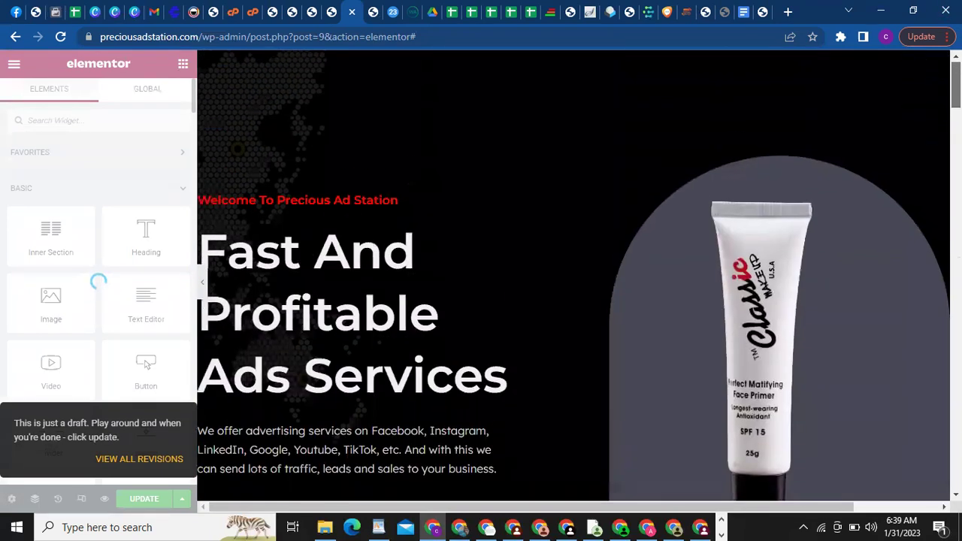
scroll(575, 275, "down", 15)
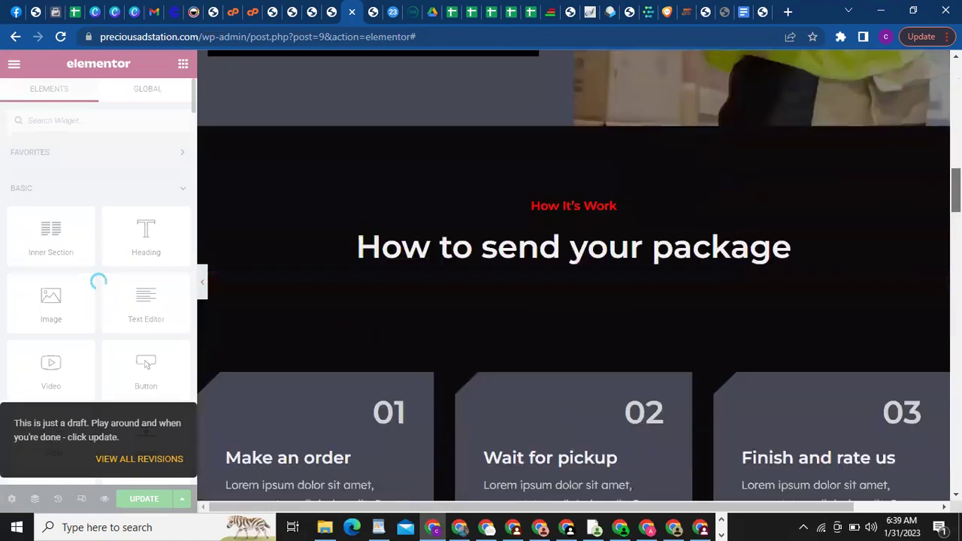
scroll(574, 275, "down", 15)
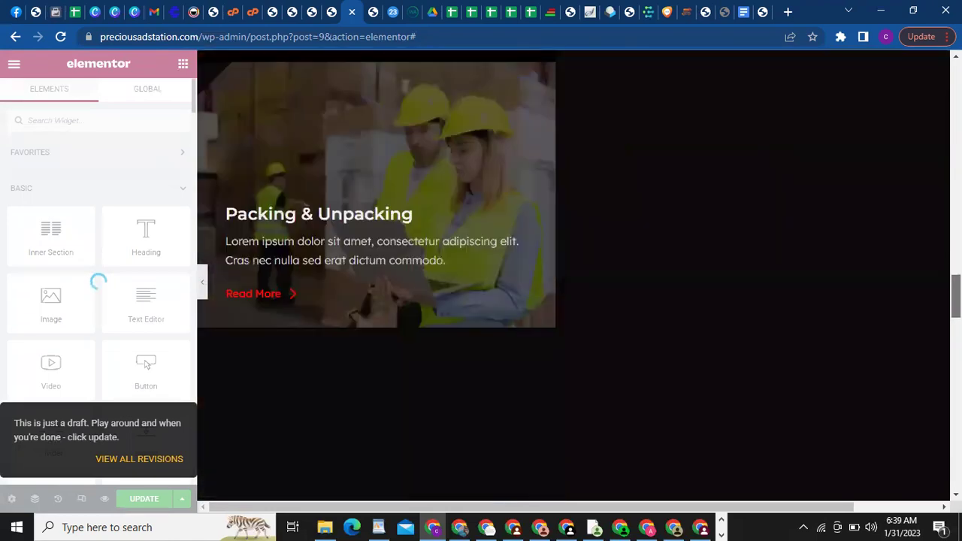
scroll(575, 276, "down", 5)
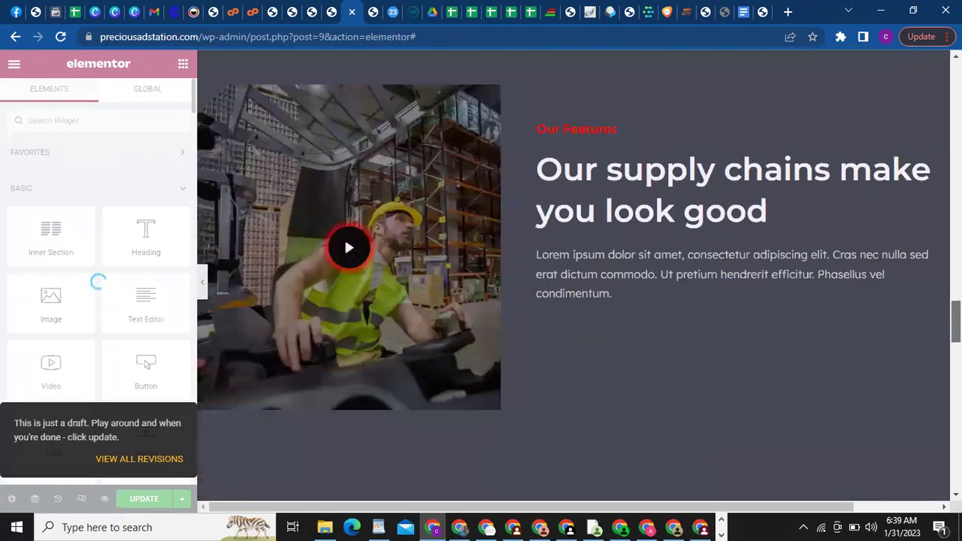
scroll(575, 275, "down", 4)
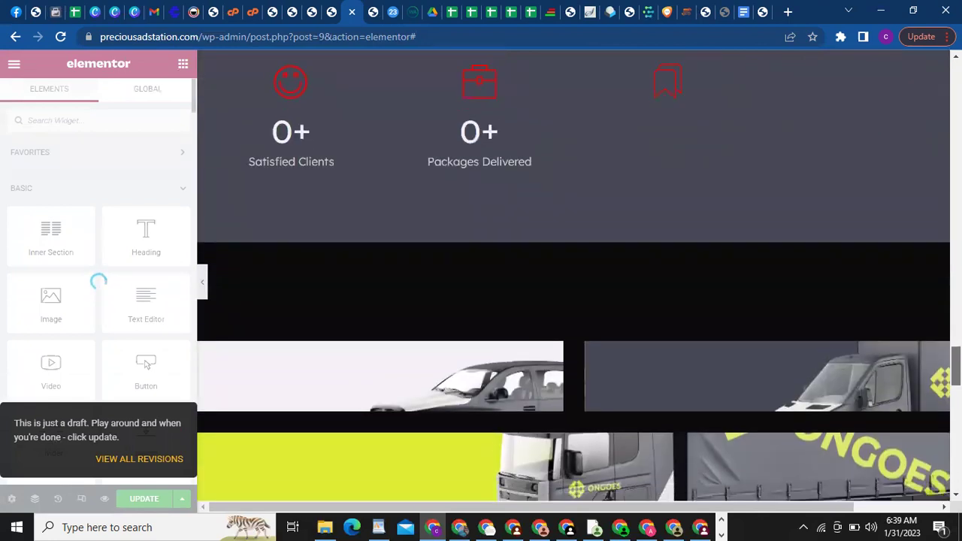
scroll(575, 275, "down", 2)
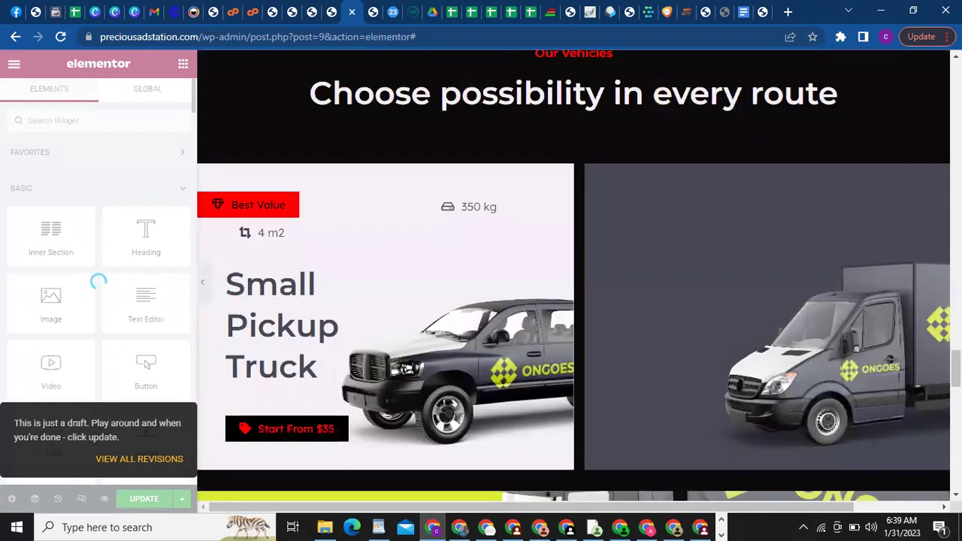
scroll(574, 276, "down", 5)
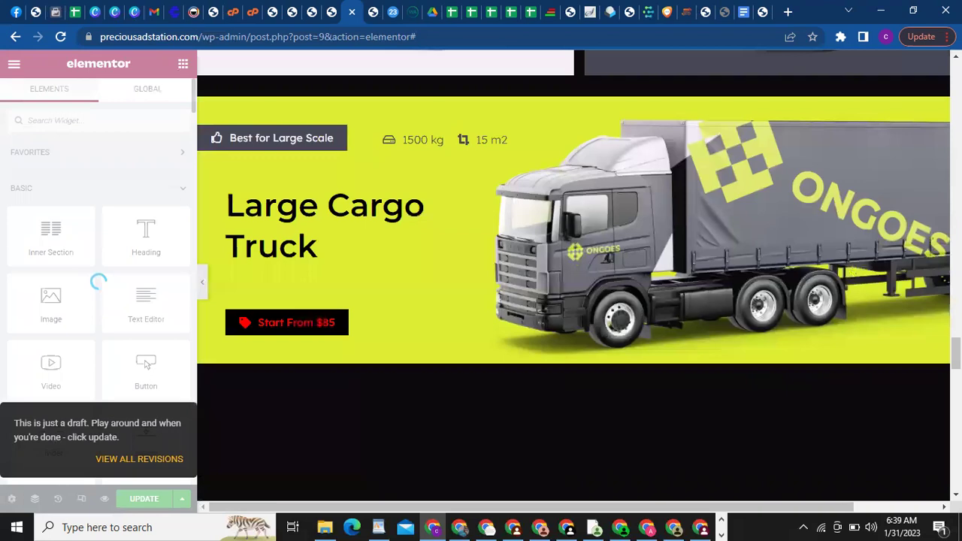
scroll(574, 275, "up", 6)
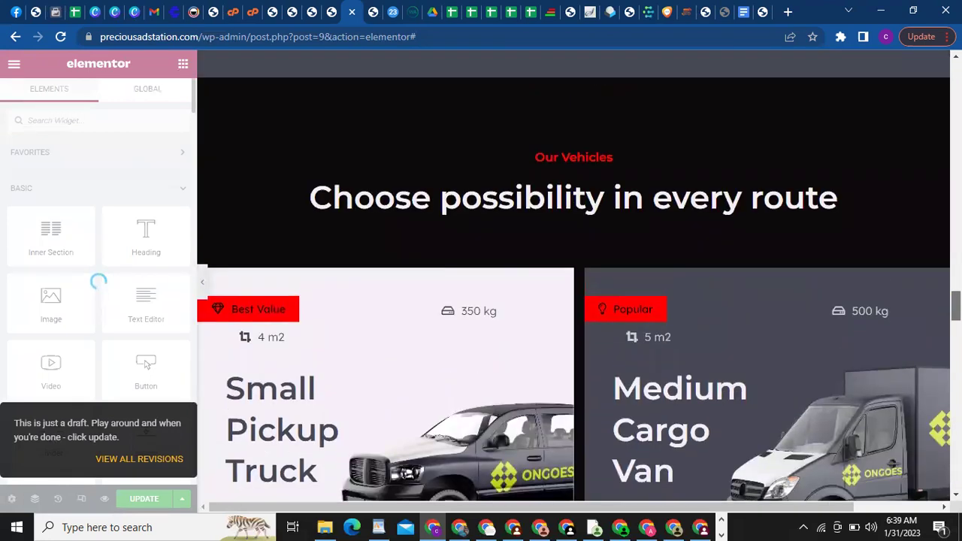
scroll(574, 275, "down", 2)
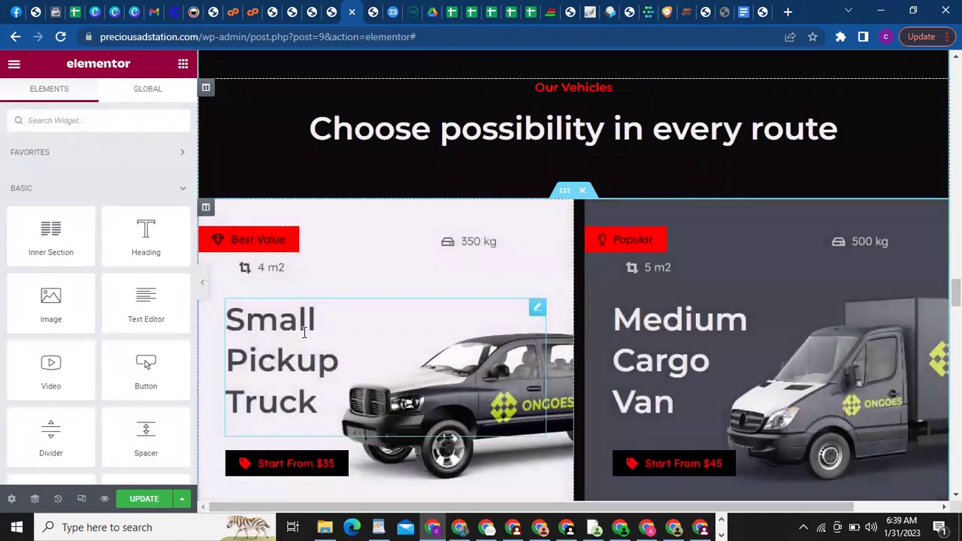
Inspect the content settings of the Small Pickup Truck card's heading, size and weight details, Best Value badge and price label
left_click(303, 332)
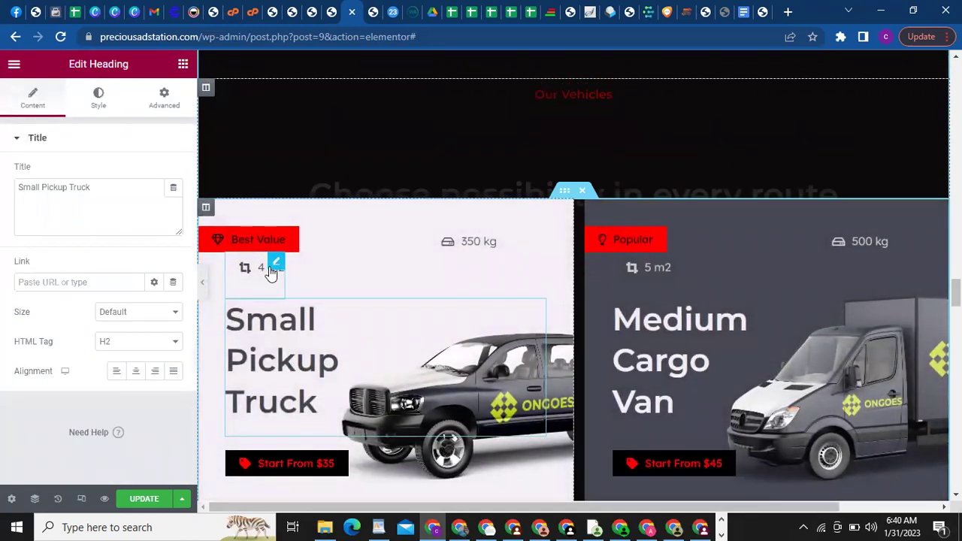
left_click(269, 270)
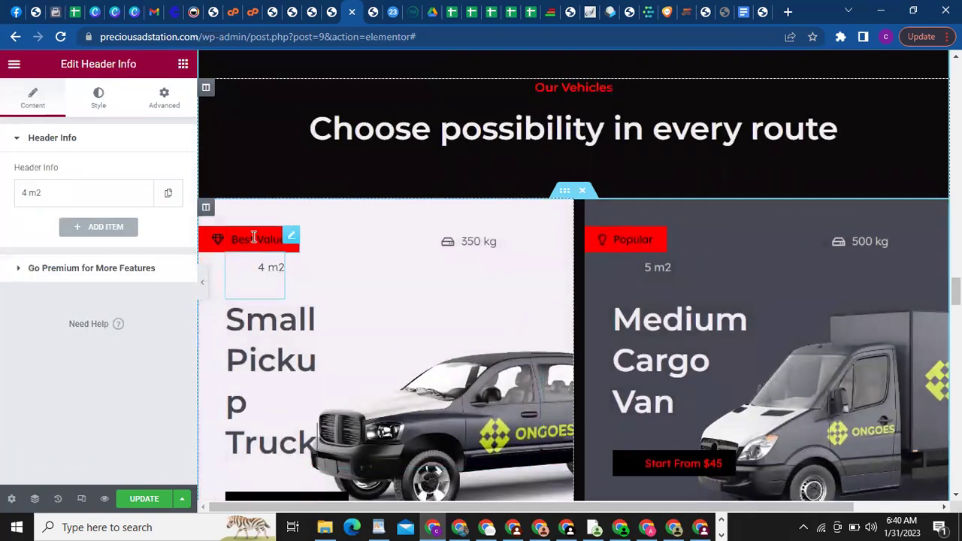
left_click(254, 238)
left_click(468, 235)
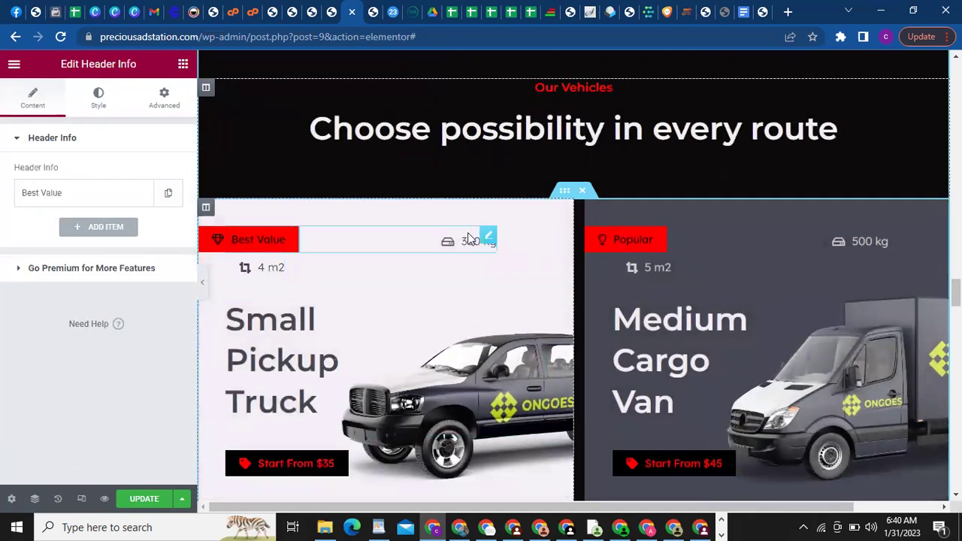
left_click(506, 376)
left_click(322, 463)
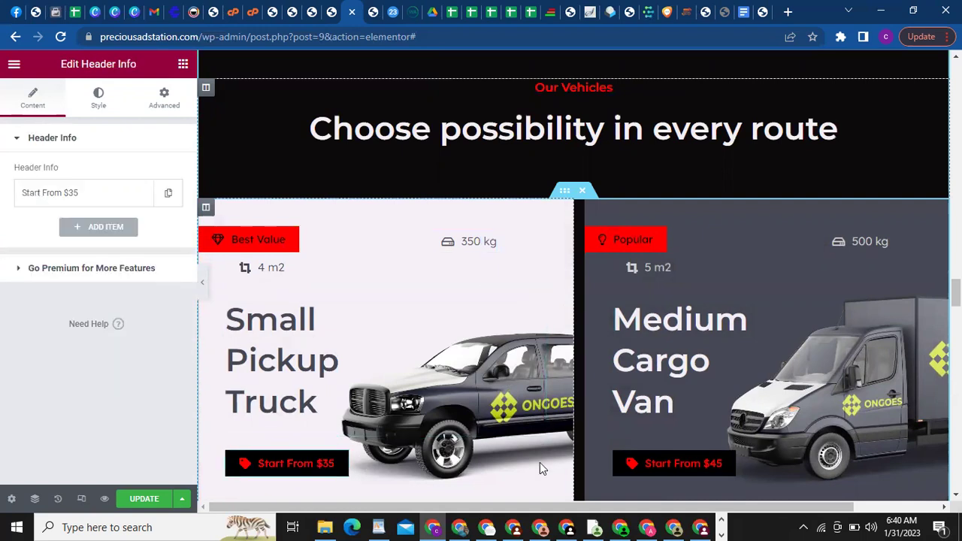
Inspect the background image settings of the Small Pickup Truck column and look over the Large Cargo Truck card below
left_click(206, 207)
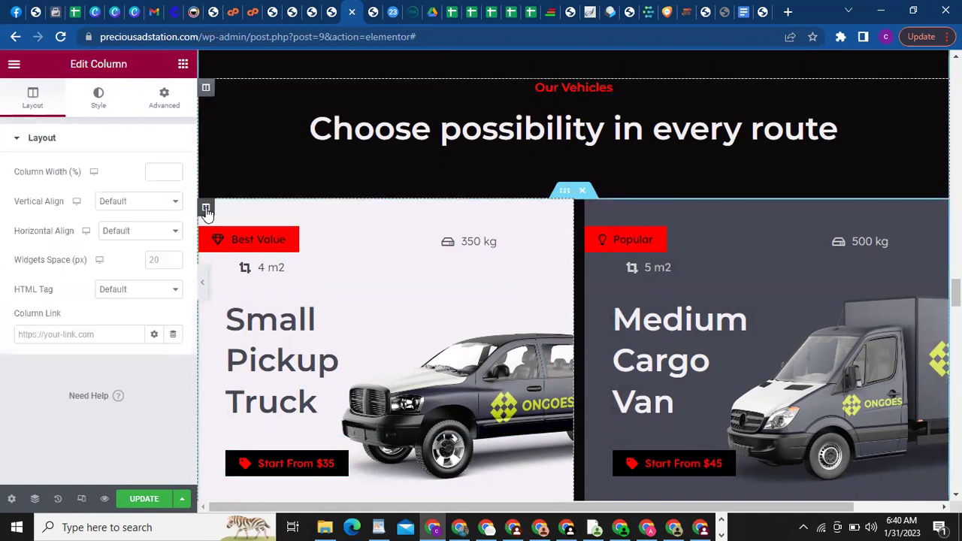
left_click(96, 101)
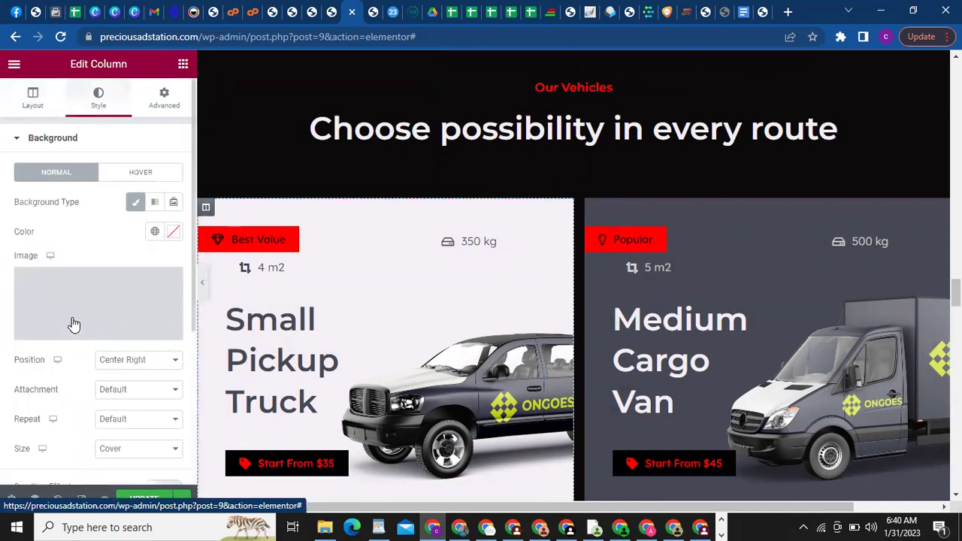
mouse_move(97, 306)
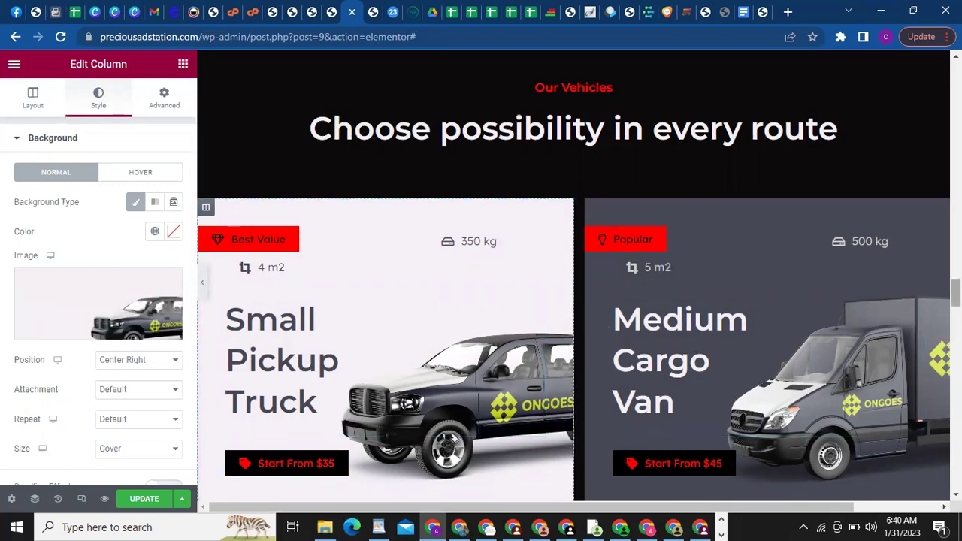
scroll(574, 274, "down", 5)
scroll(573, 275, "down", 5)
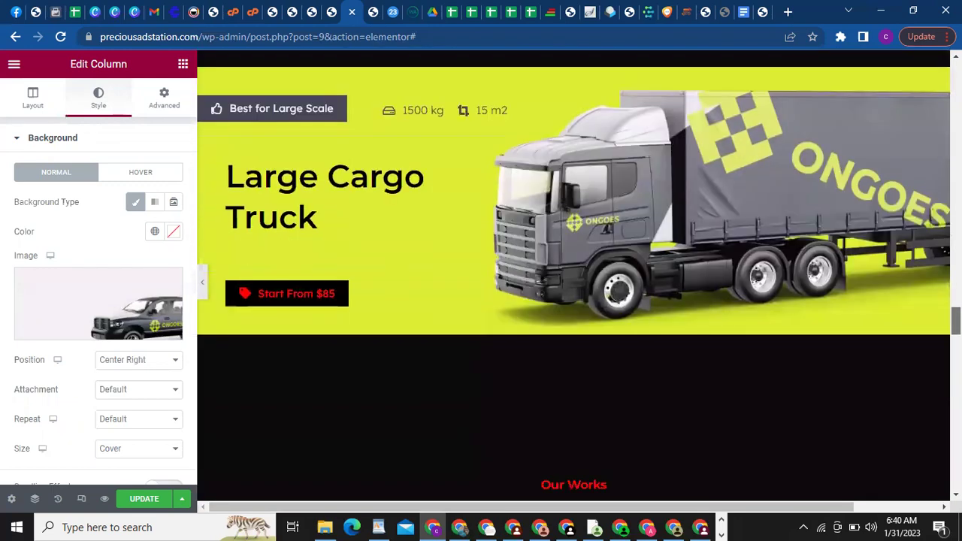
Delete the whole "Our Vehicles" section, including its "Choose possibility in every route" heading and truck cards
scroll(573, 274, "up", 3)
scroll(574, 274, "up", 5)
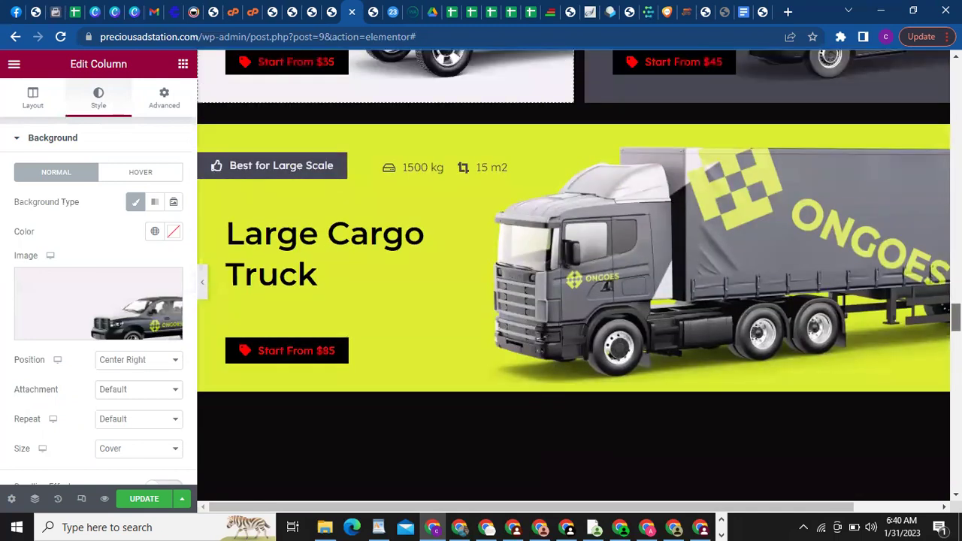
scroll(573, 275, "up", 5)
scroll(574, 275, "down", 1)
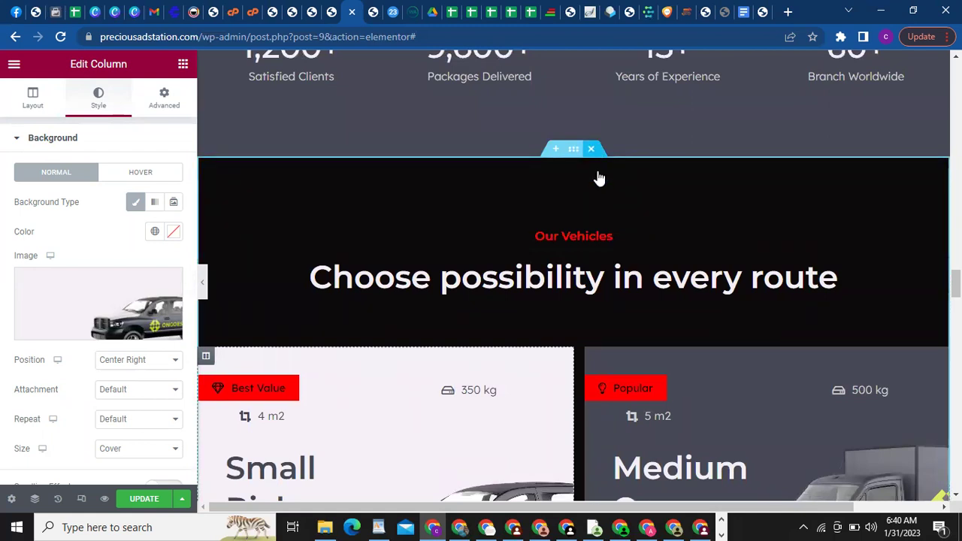
key("Delete")
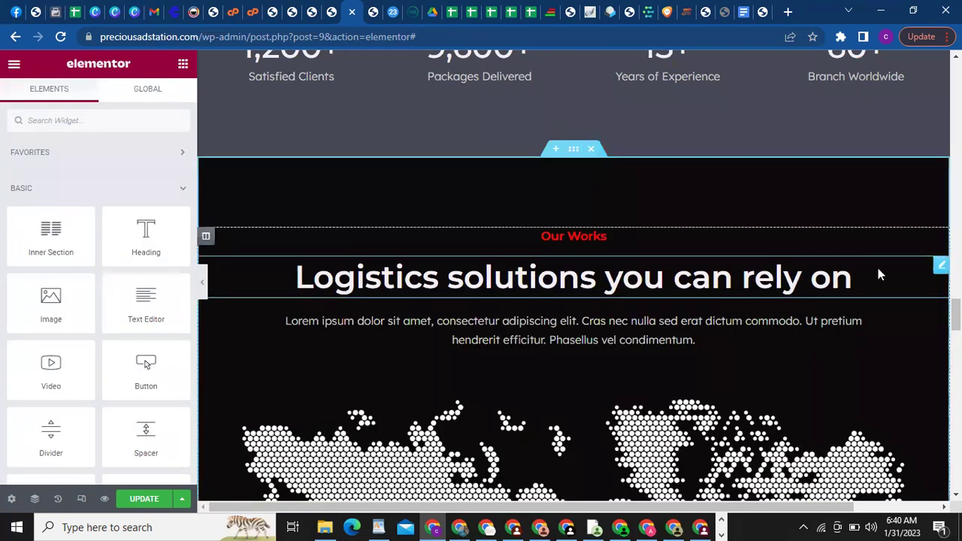
Look through the remaining sections from "Our Works" down to the Estimation section, and return to the hero
key("Page_Down")
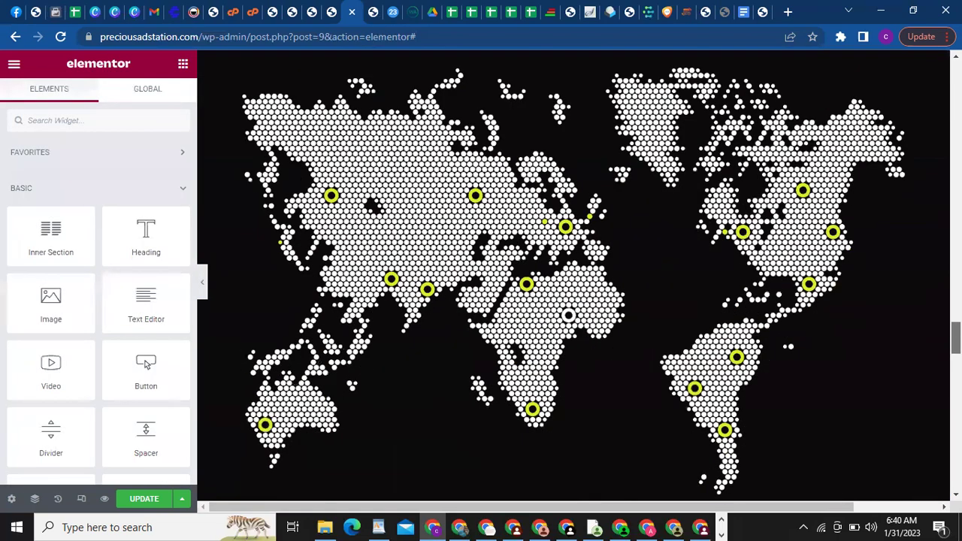
key("Page_Down")
key("Page_Down")
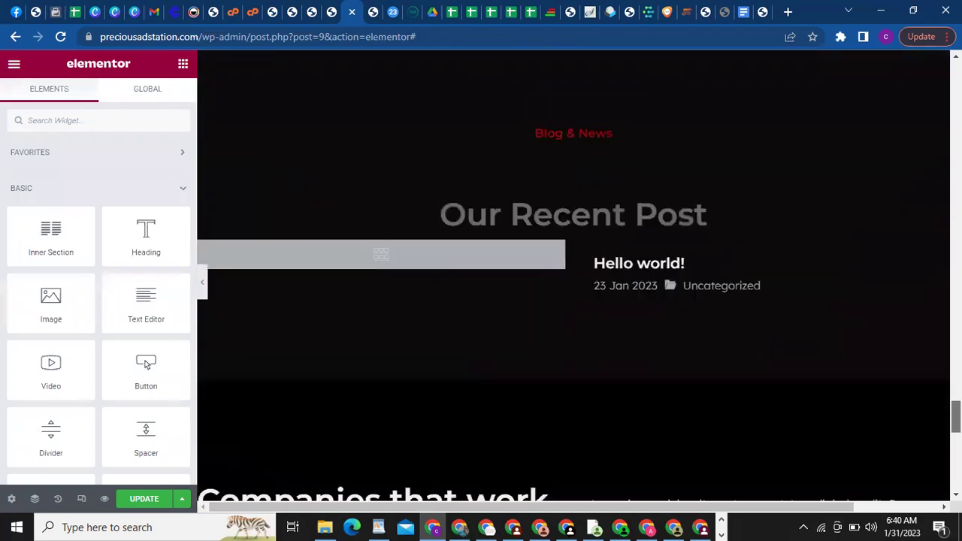
key("Page_Down")
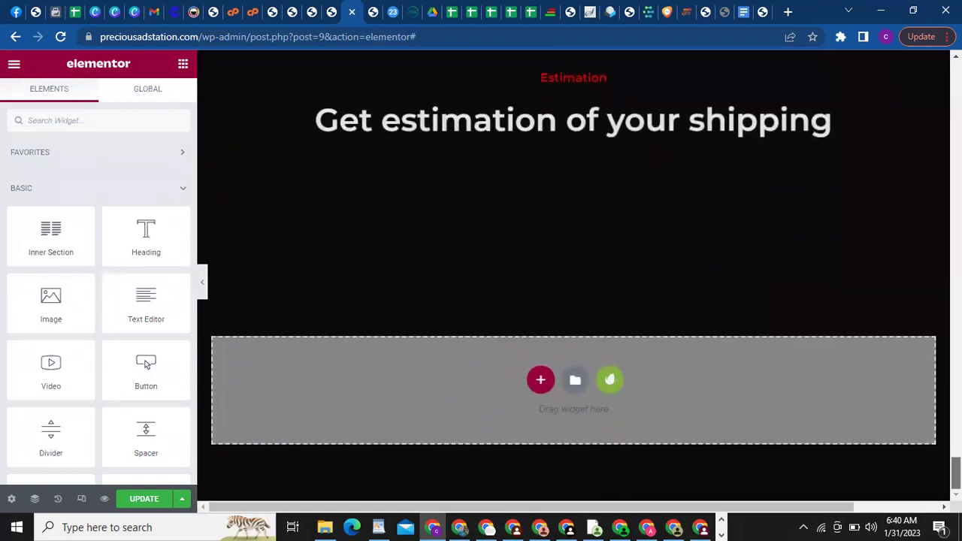
key("Home")
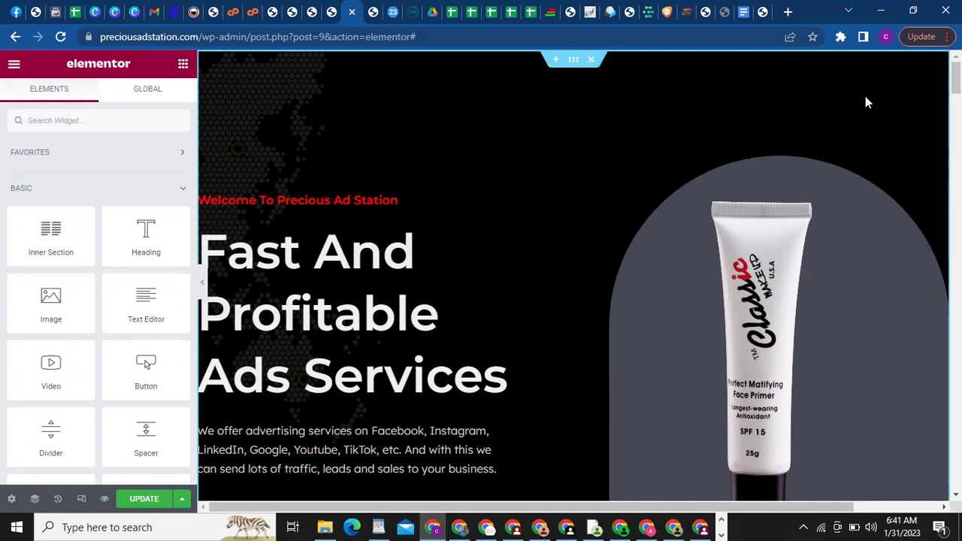
scroll(664, 304, "down", 5)
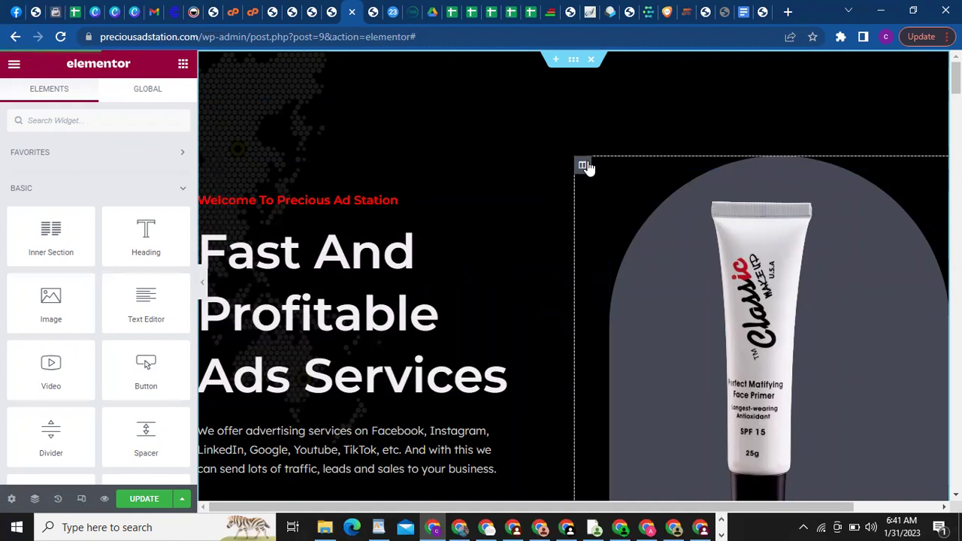
Review the hero's column options and its heading, welcome line, description and product image settings, and save the page
right_click(587, 162)
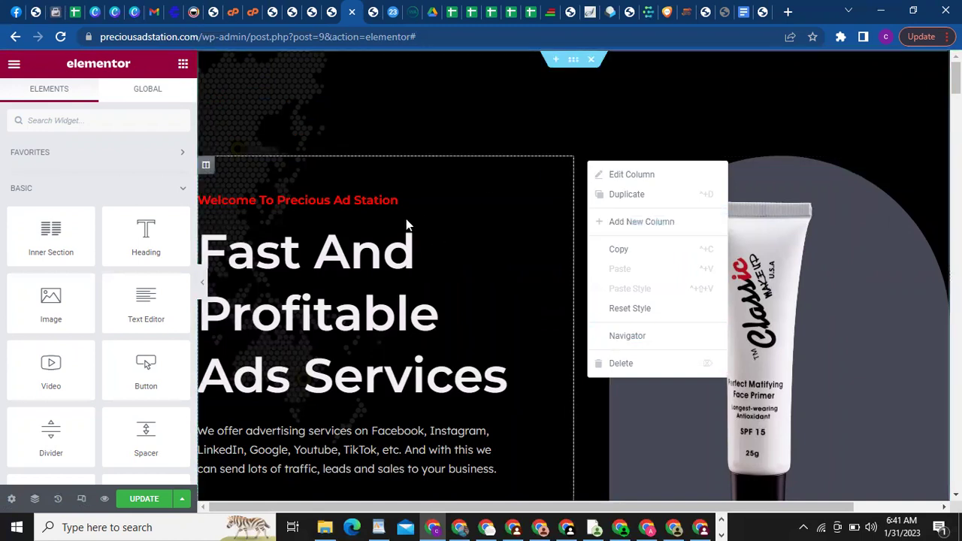
left_click(542, 113)
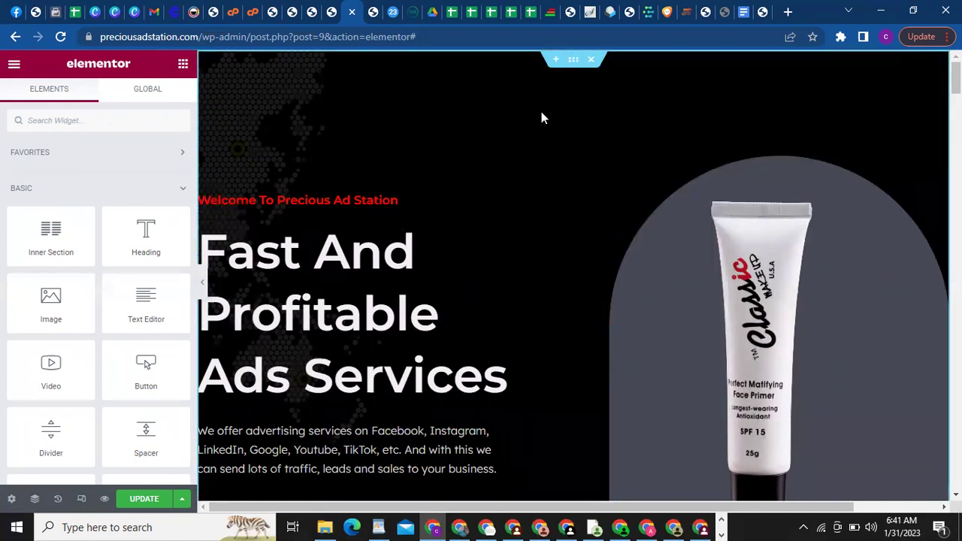
left_click(369, 296)
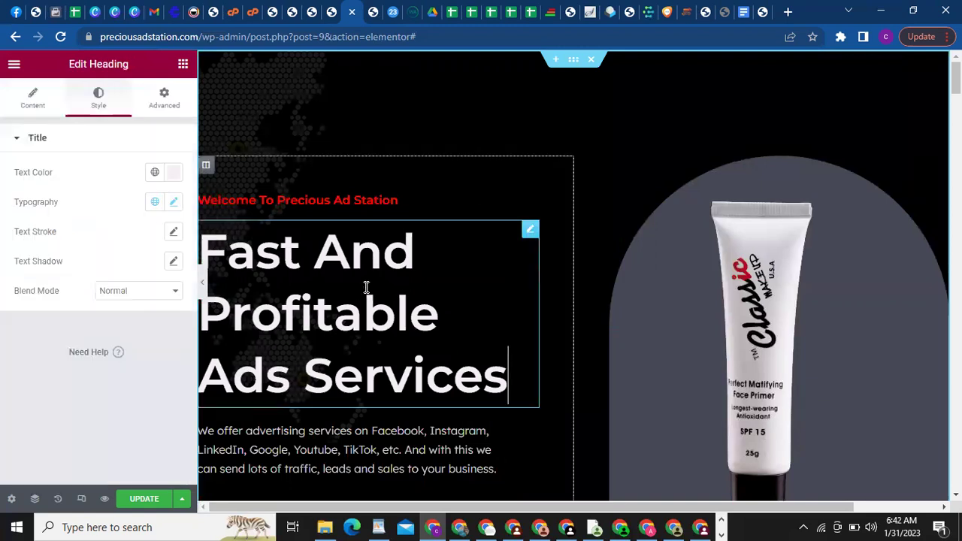
left_click(354, 201)
left_click(354, 429)
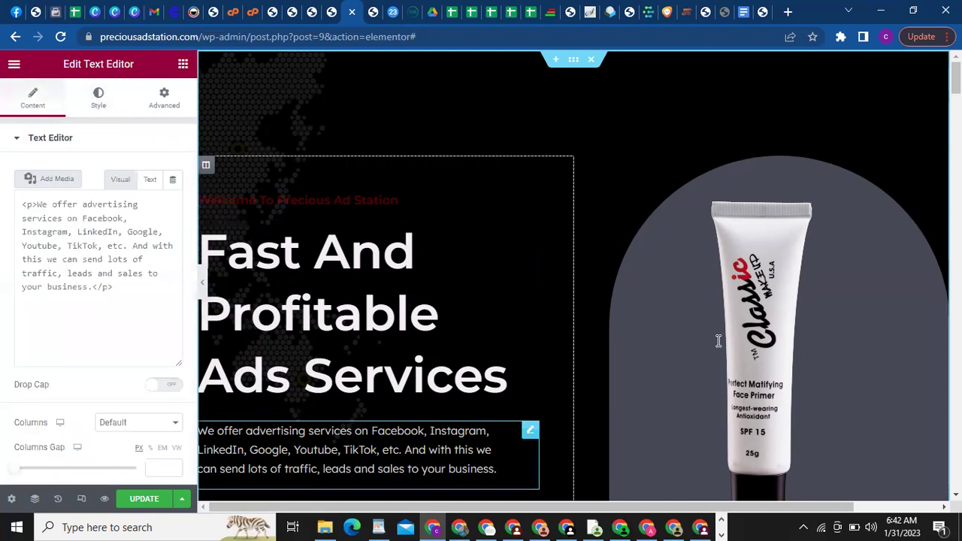
left_click(780, 323)
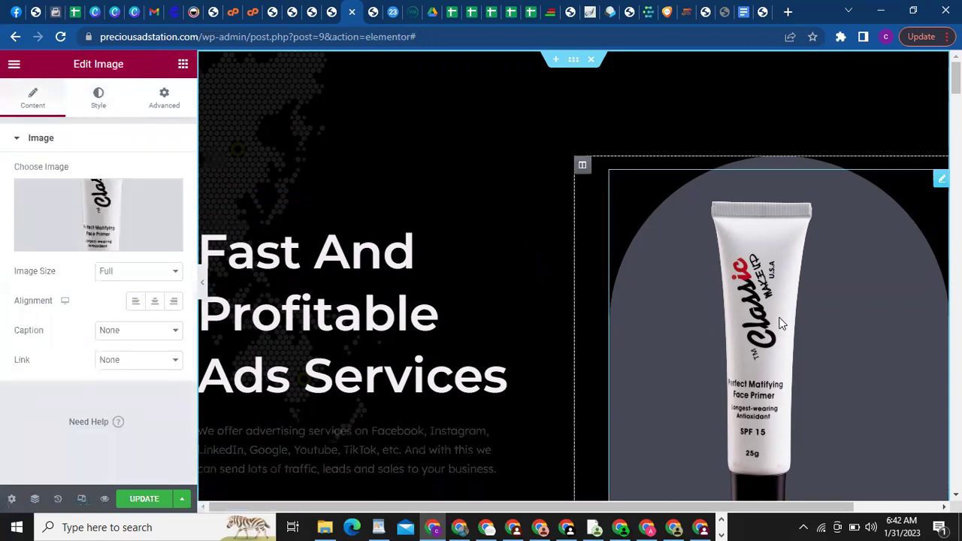
left_click(140, 500)
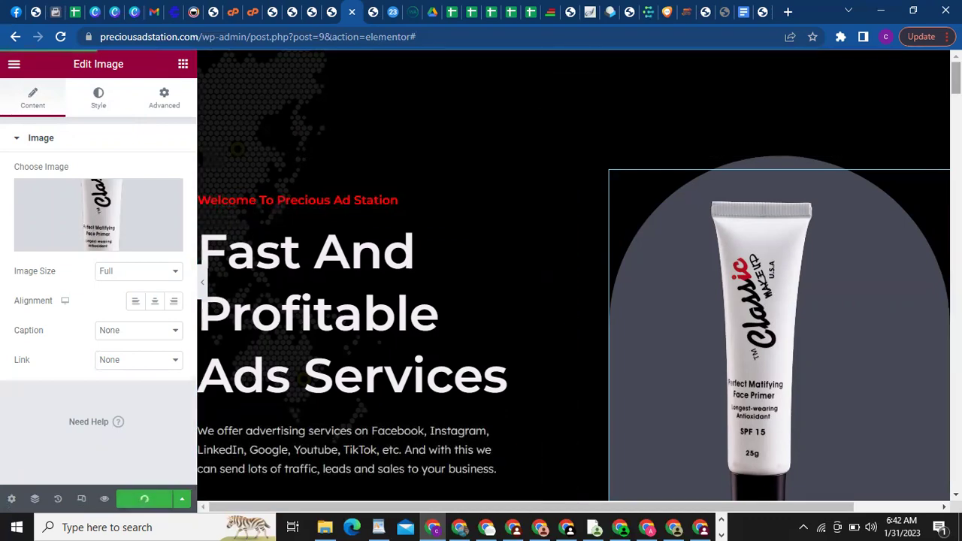
Look over the About Us section below the hero, down to its client testimonial carousel
scroll(574, 276, "down", 7)
scroll(574, 275, "down", 2)
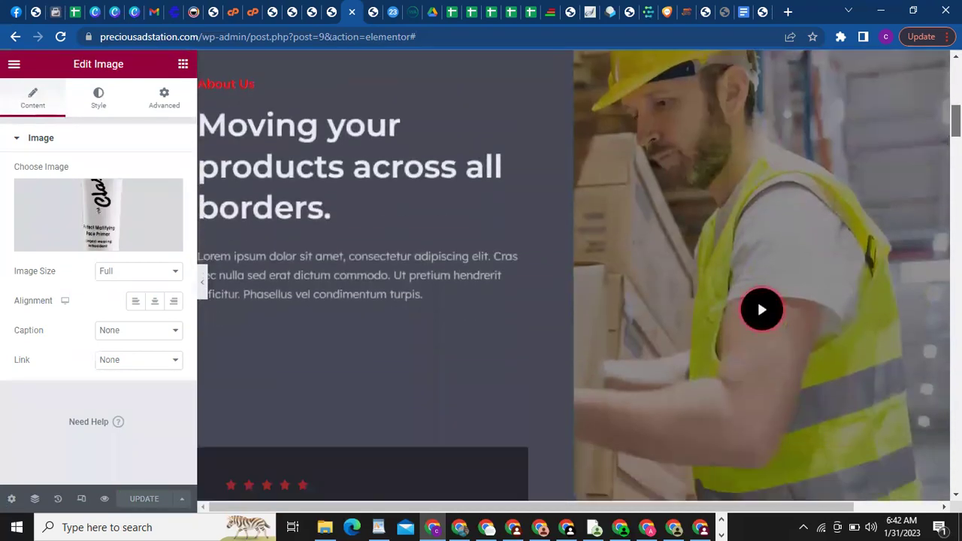
scroll(573, 275, "up", 3)
scroll(574, 275, "down", 3)
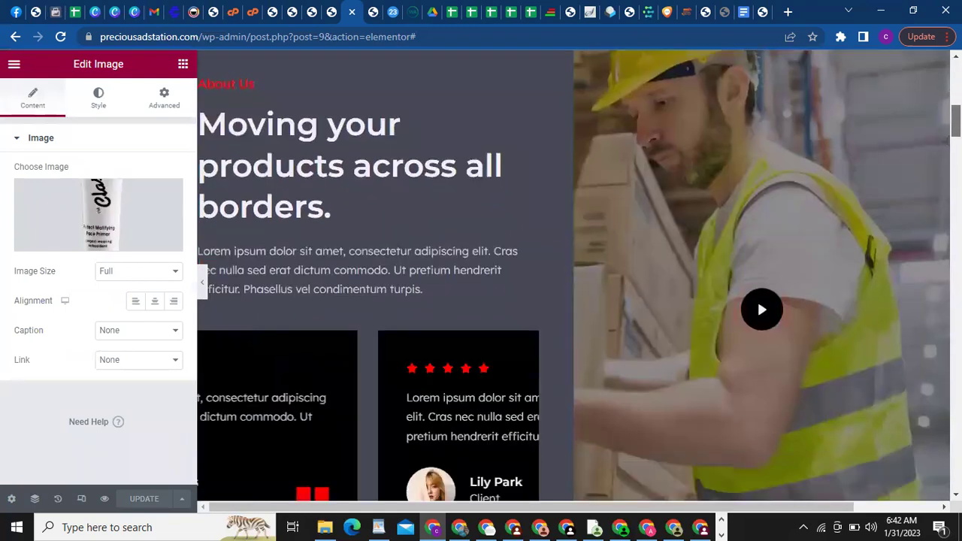
scroll(573, 275, "up", 2)
scroll(574, 275, "down", 2)
scroll(573, 275, "down", 2)
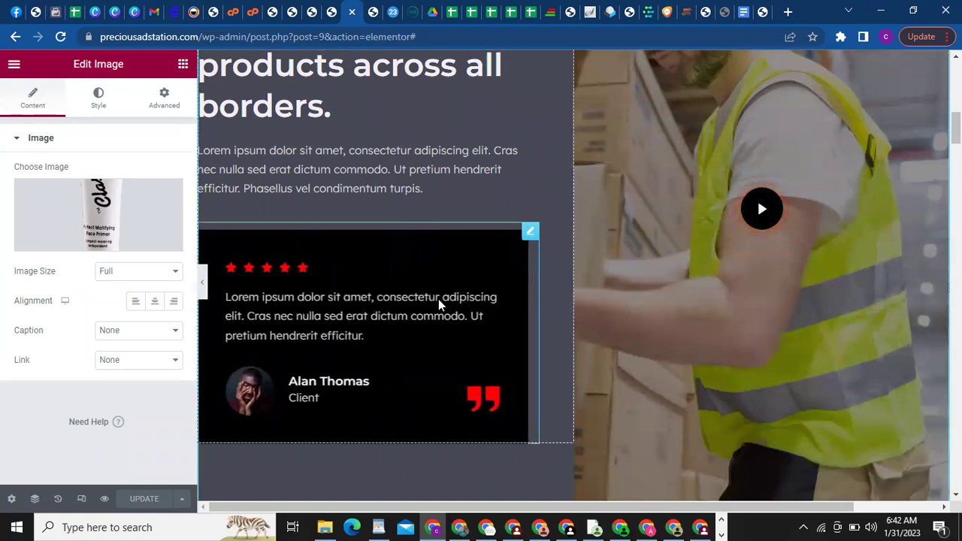
Open the About Us testimonial carousel for editing and bring up the list of entries in its Testimonial settings
left_click(466, 271)
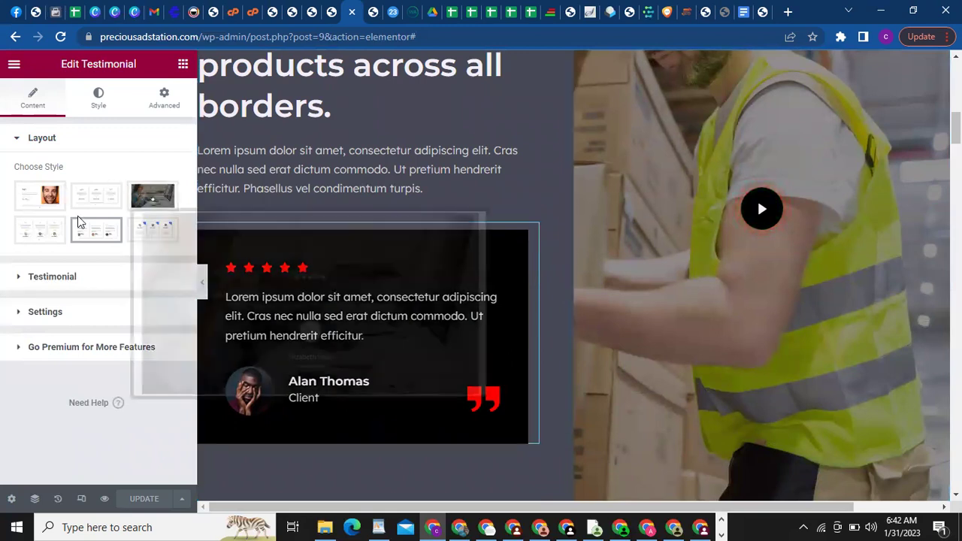
mouse_move(53, 202)
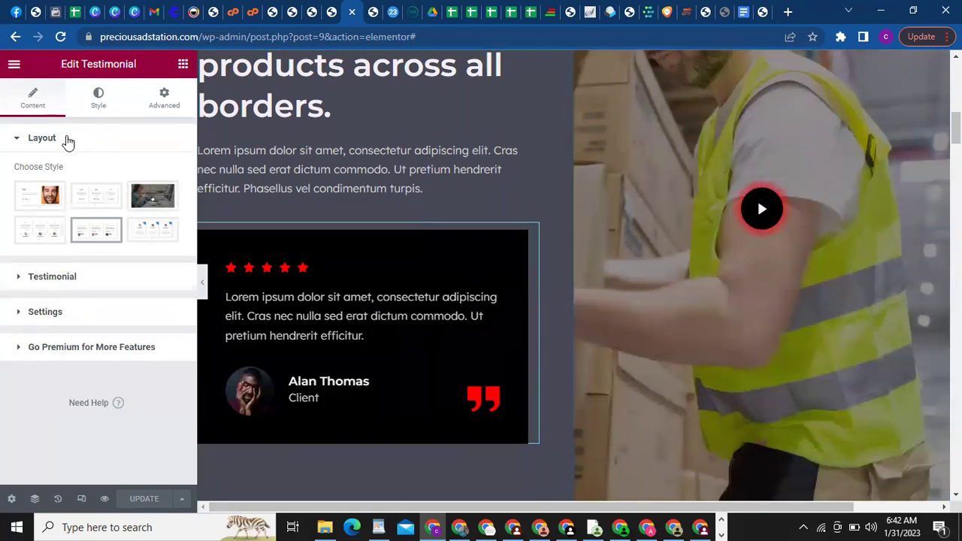
left_click(64, 140)
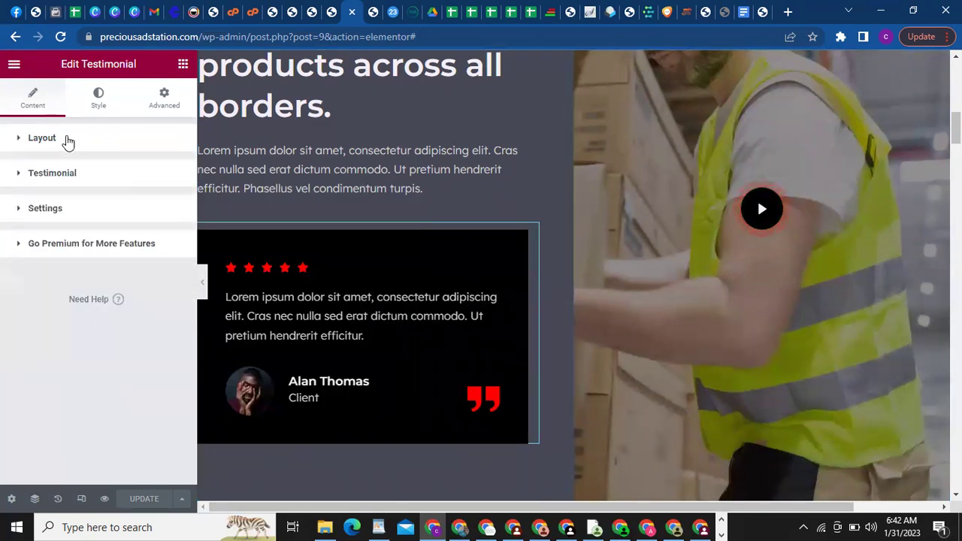
left_click(66, 183)
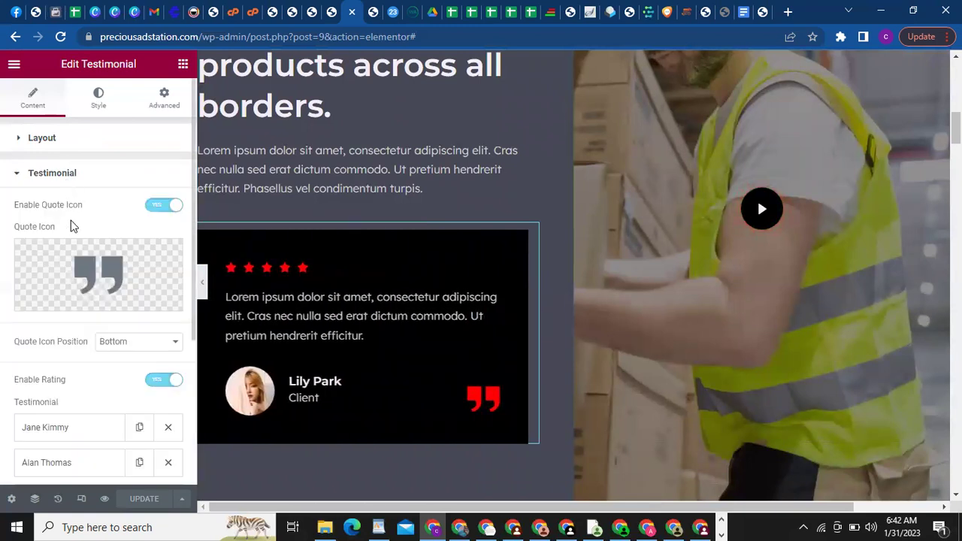
mouse_move(168, 281)
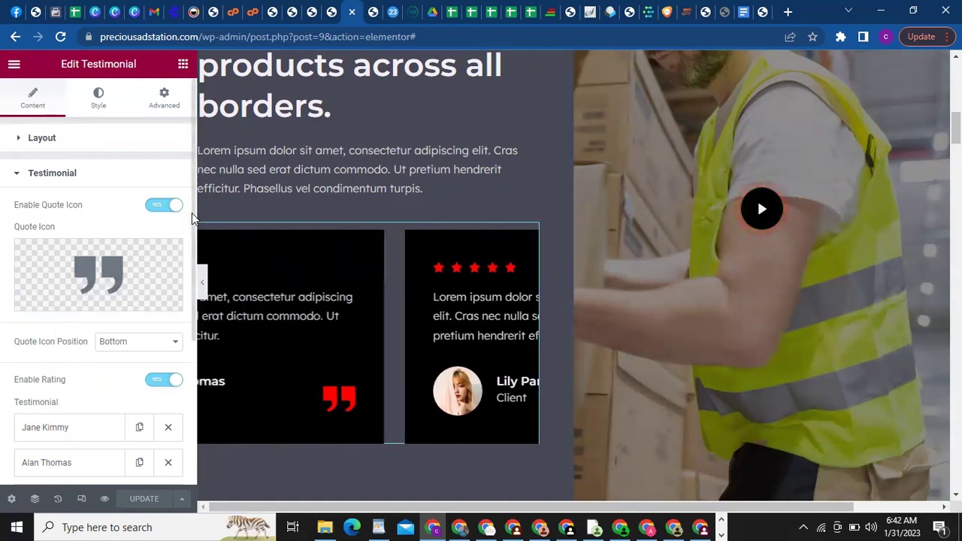
scroll(190, 286, "down", 2)
scroll(190, 286, "down", 2)
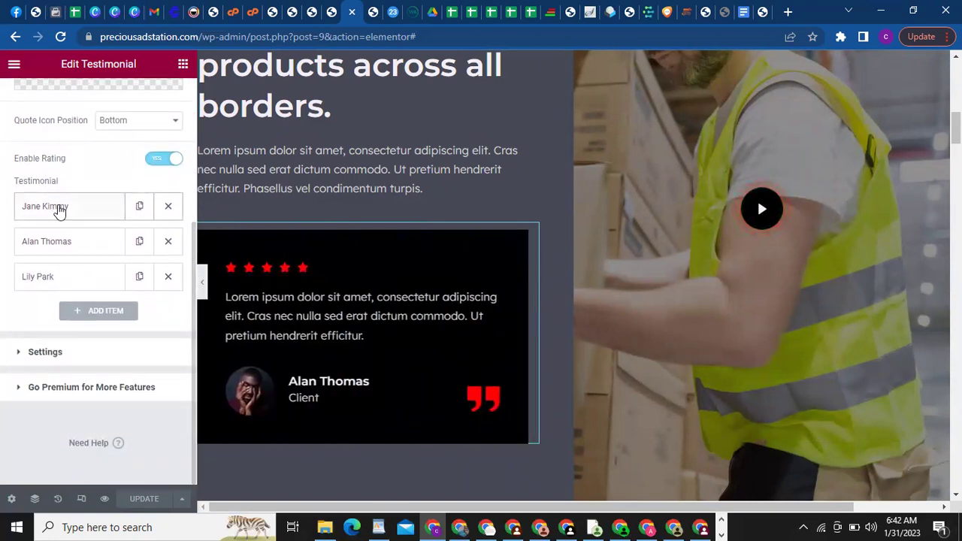
In the first testimonial entry, replace the placeholder review with "This is my testimony" and clear the designation
left_click(59, 210)
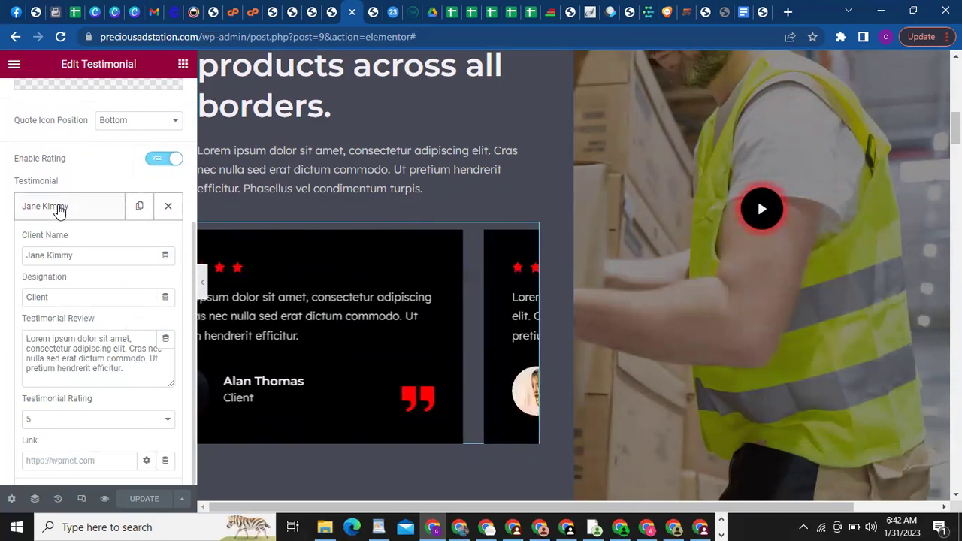
triple_click(57, 362)
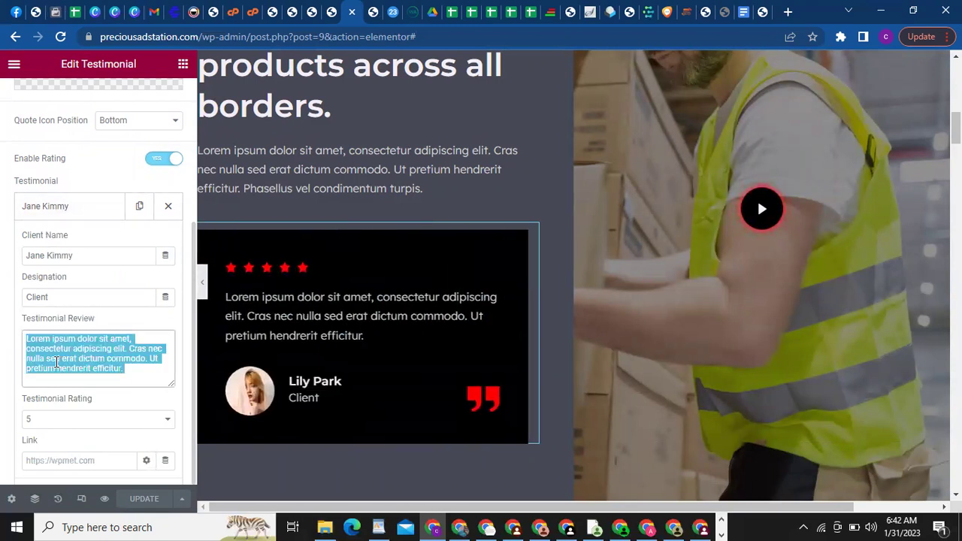
type("This is my")
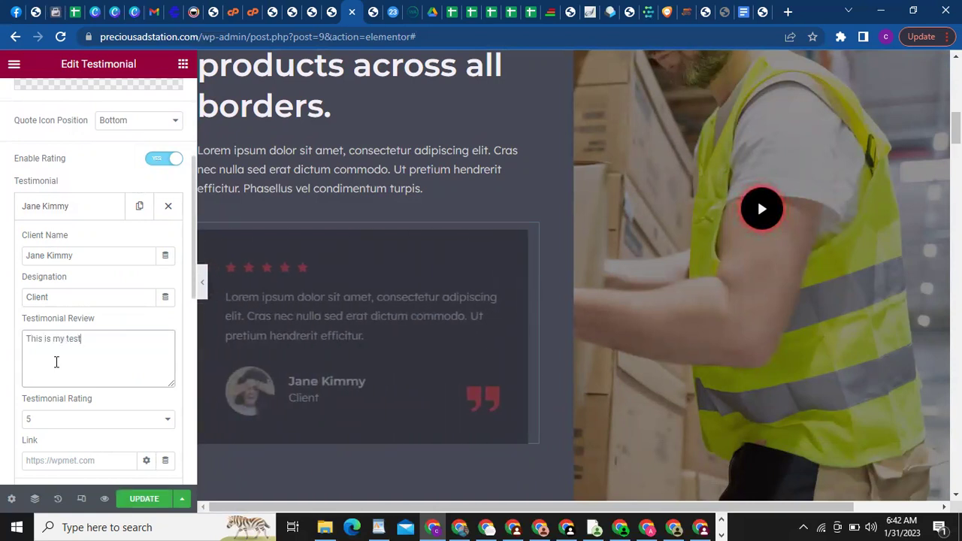
type("testimony")
double_click(67, 296)
key("BackSpace")
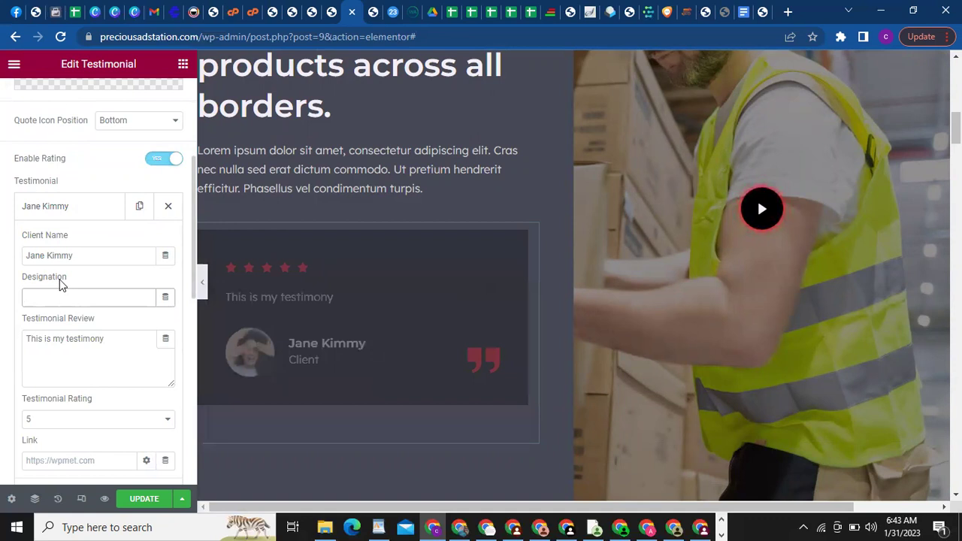
Set the first testimonial's client name to "Testimony" and collapse the entry
triple_click(56, 255)
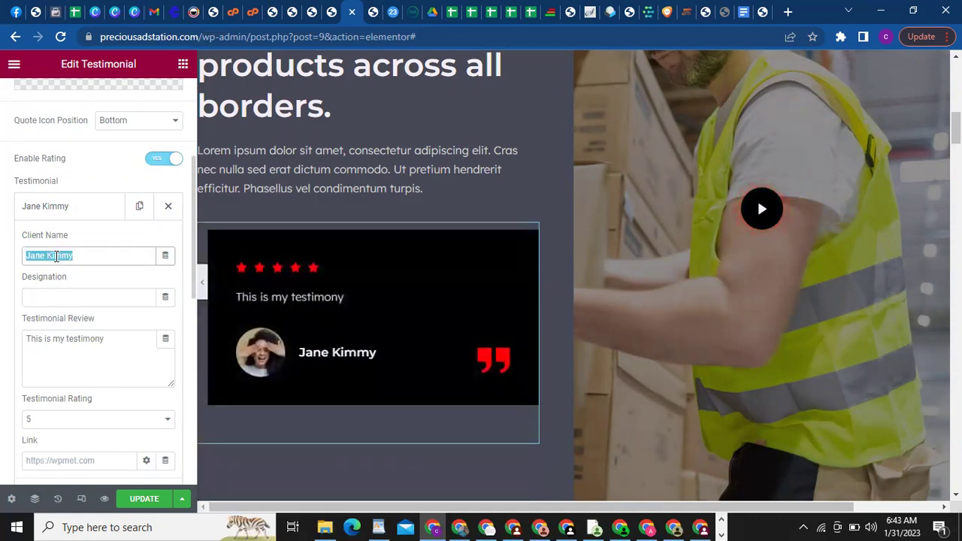
type("Tes")
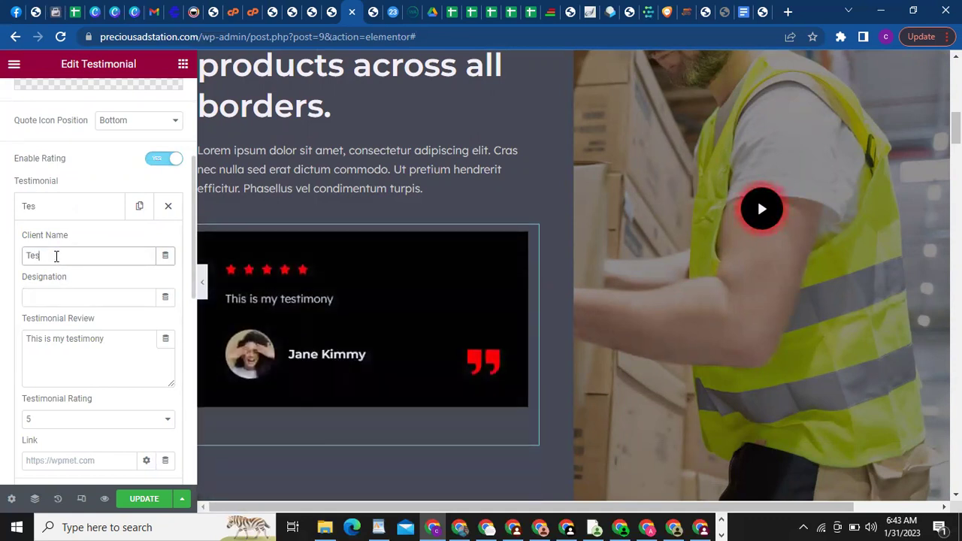
type("timony")
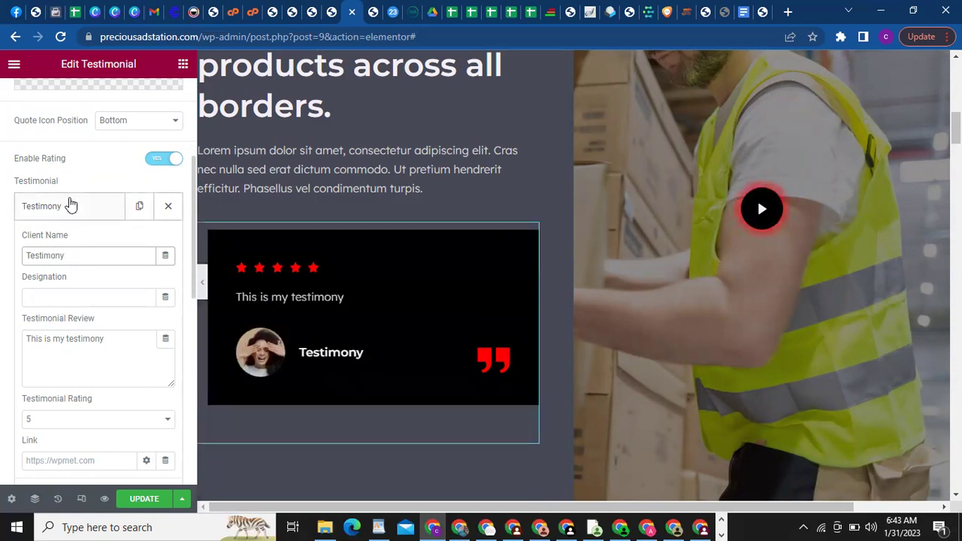
left_click(70, 205)
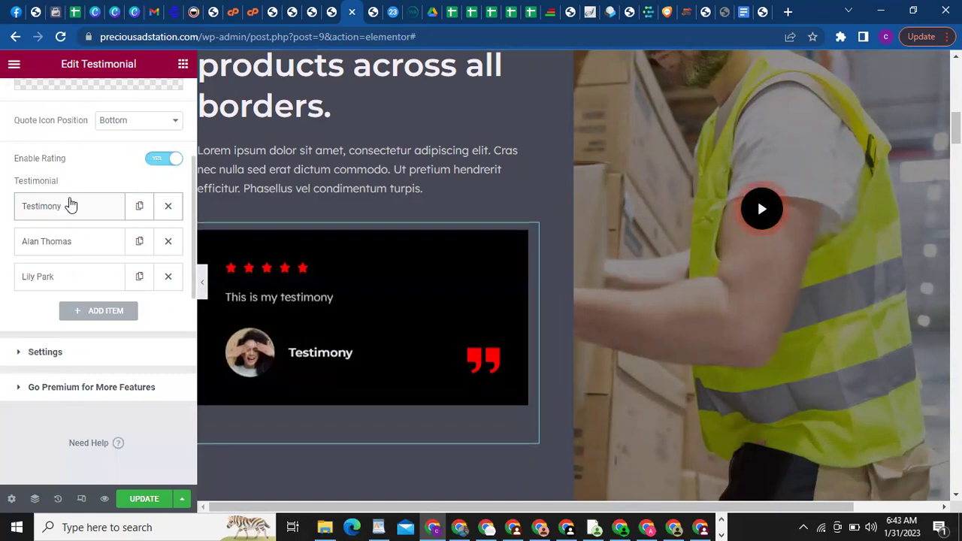
In the second testimonial entry, clear the designation and replace the placeholder review with "testimony time"
left_click(71, 244)
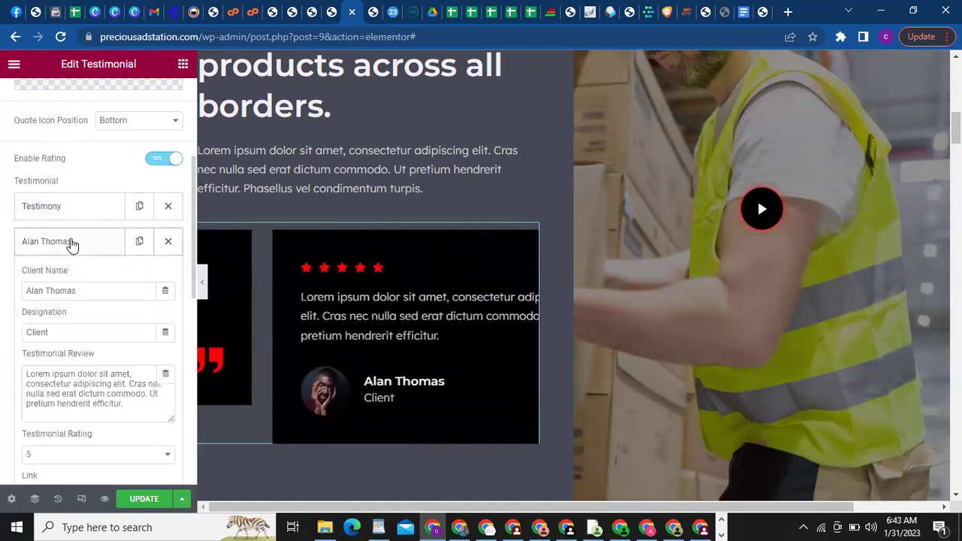
double_click(72, 331)
key("BackSpace")
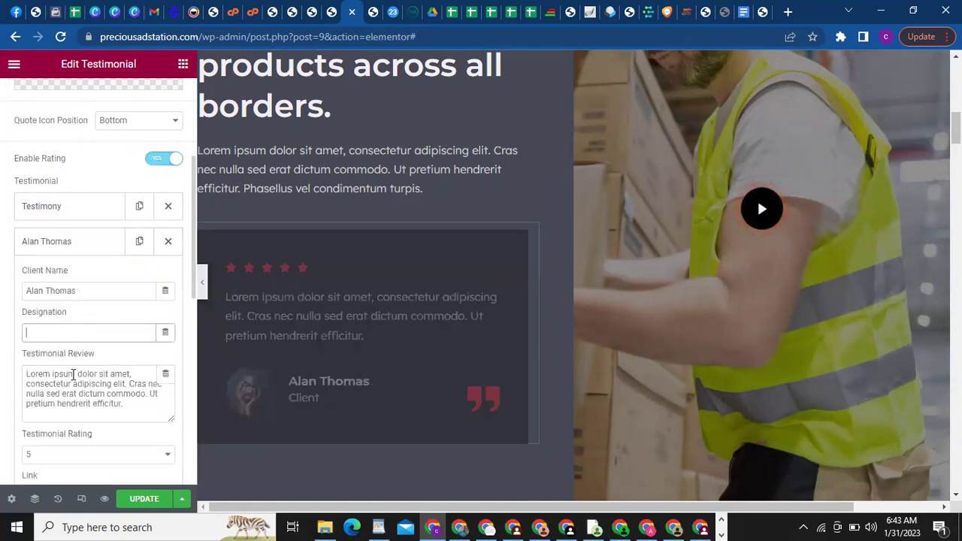
triple_click(81, 388)
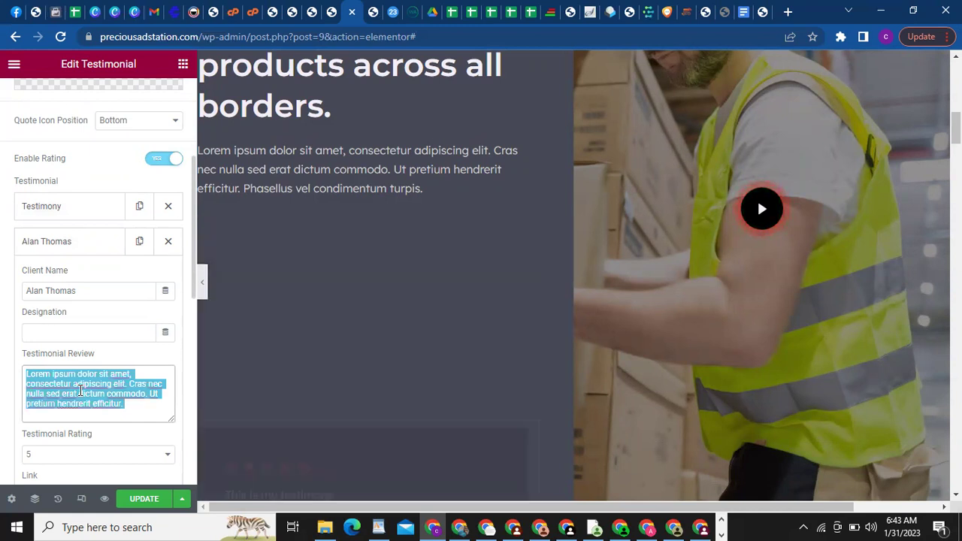
type("tes")
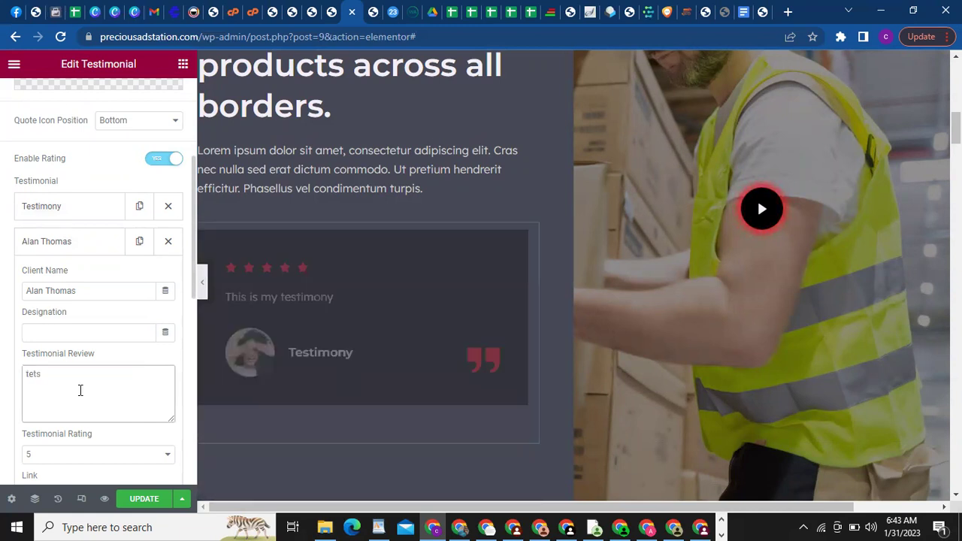
type("timon")
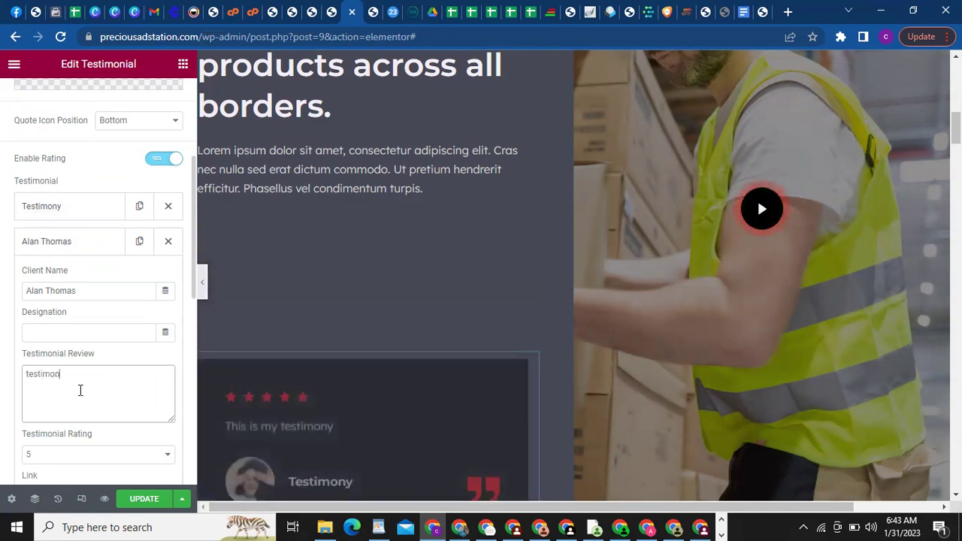
type("y time")
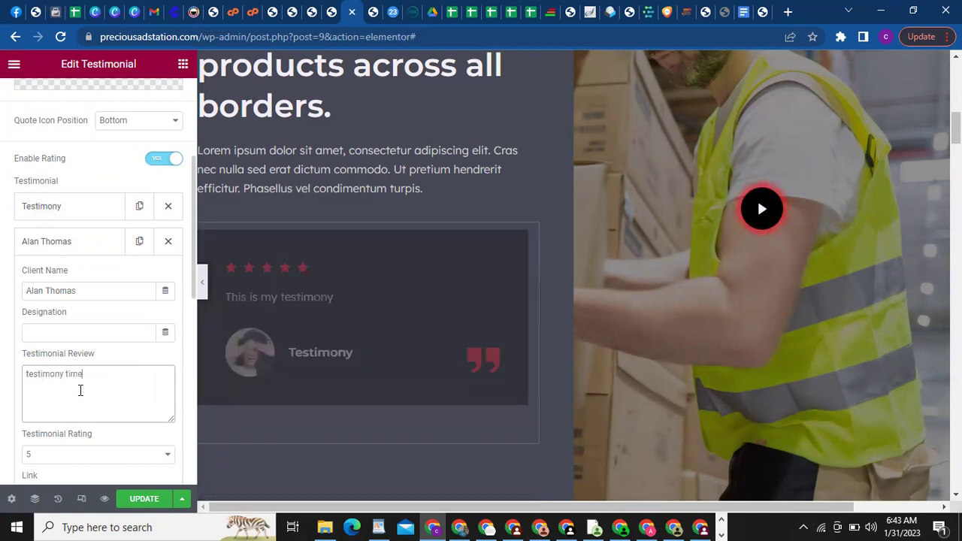
Set the second testimonial's client name to "test" and collapse the entry
triple_click(91, 290)
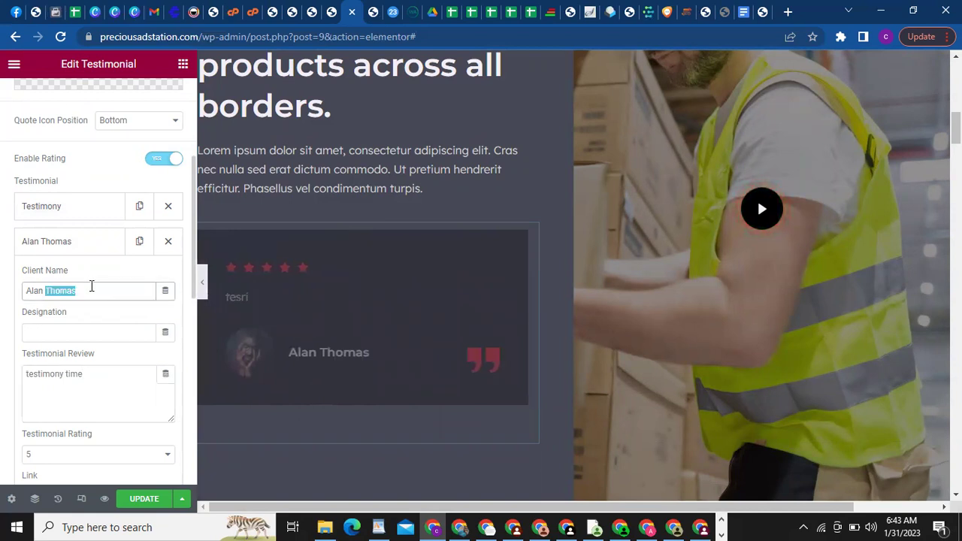
type("test")
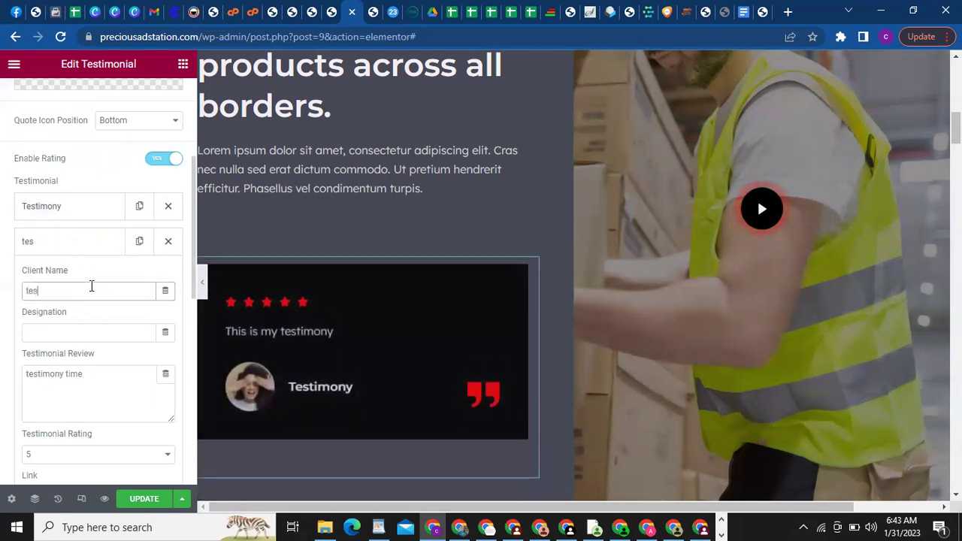
left_click(72, 241)
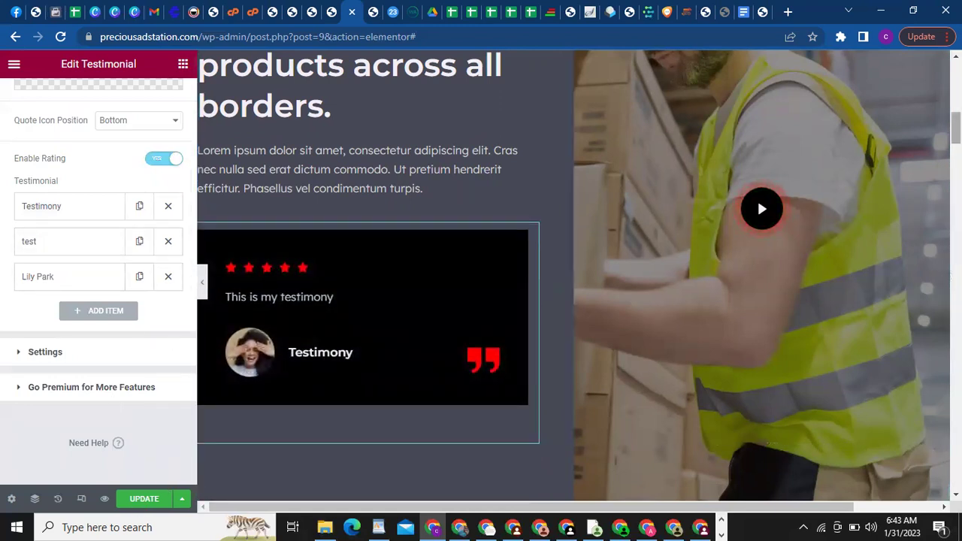
Open the About Us play-button video widget for editing and select the contents of its URL to Embed setting
scroll(757, 198, "up", 3)
scroll(757, 429, "down", 1)
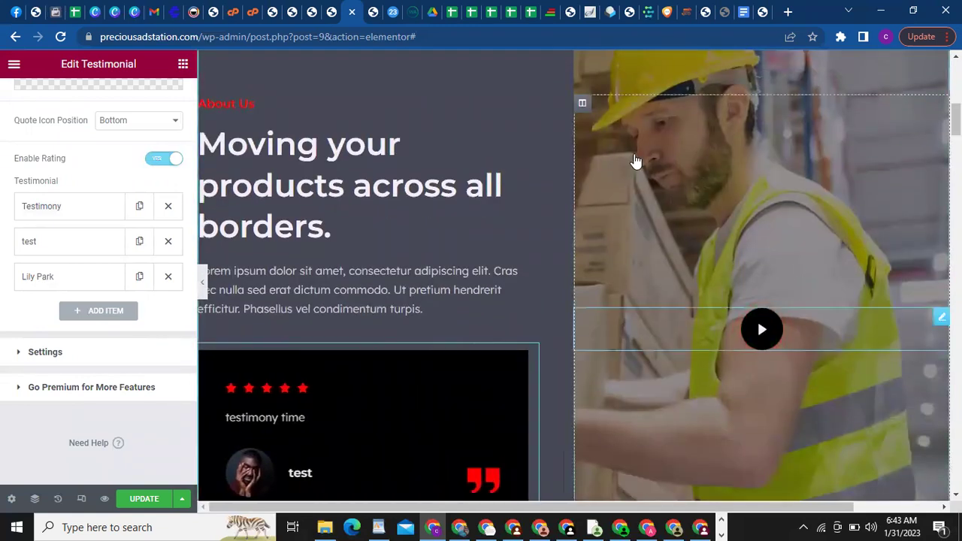
left_click(764, 333)
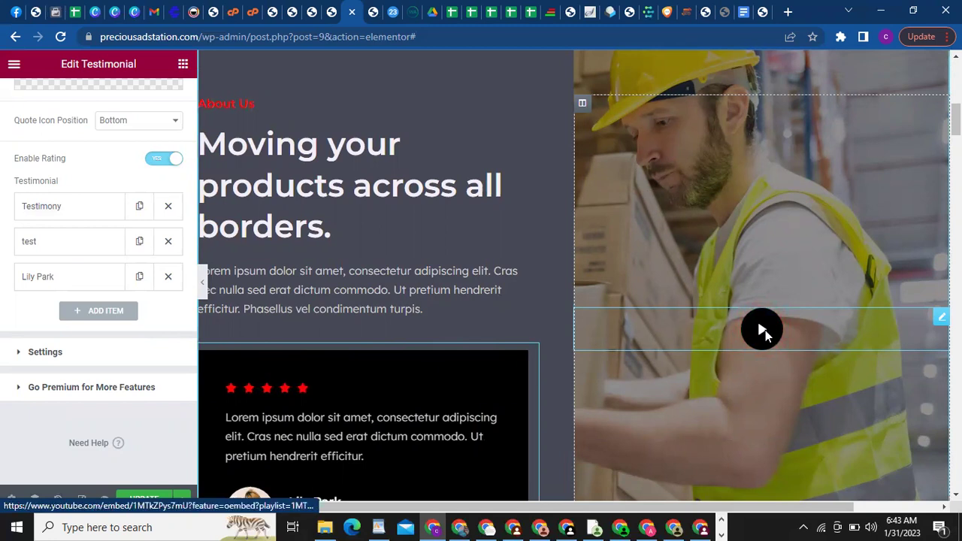
left_click(765, 330)
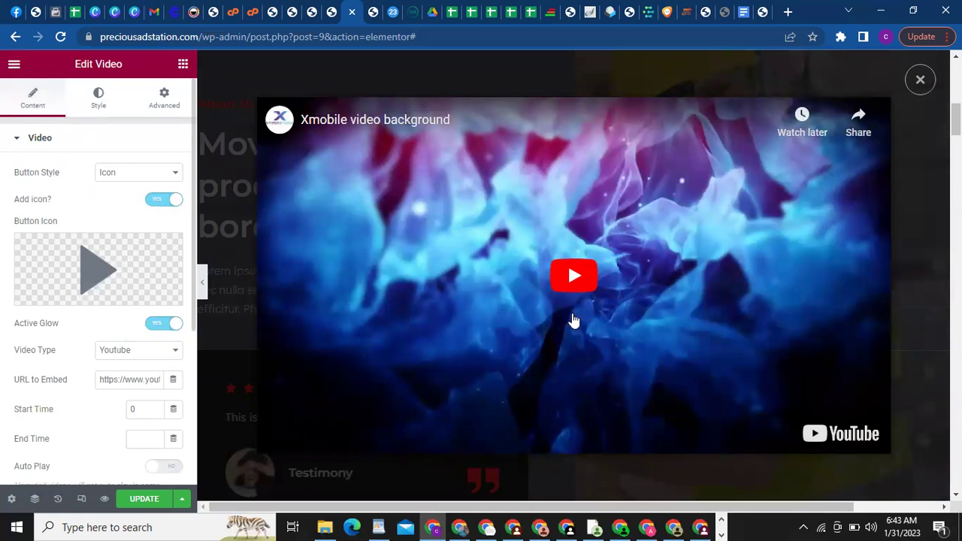
left_click(125, 386)
key("ctrl+a")
left_click(121, 382)
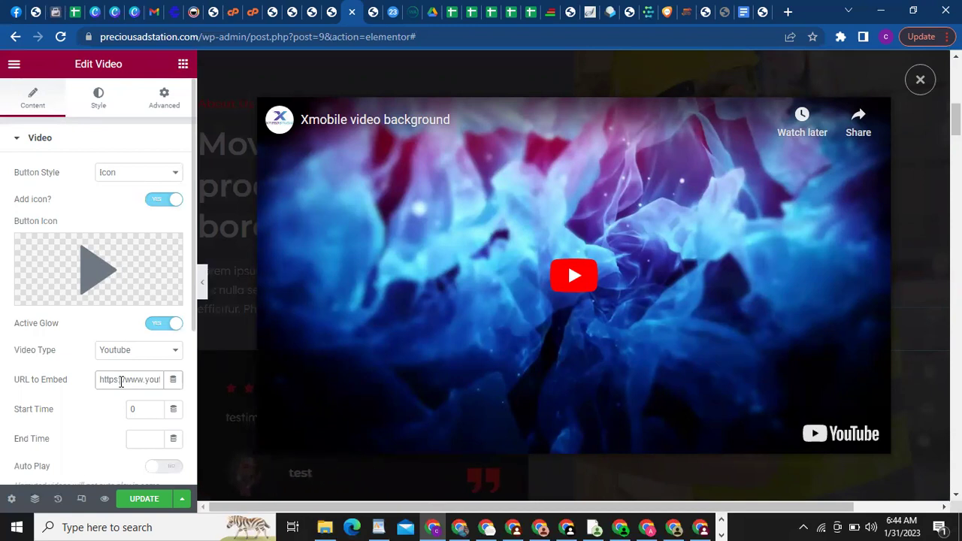
key("ctrl+a")
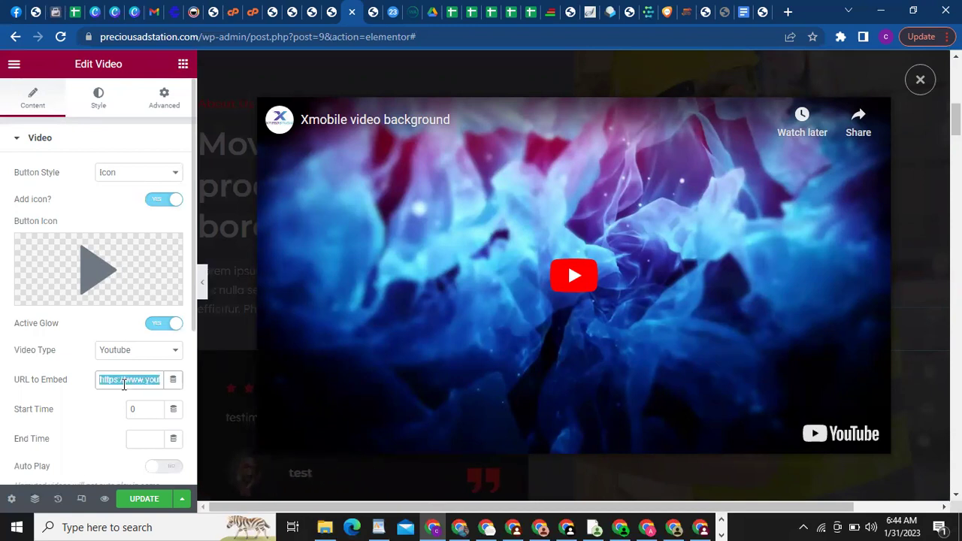
Set the About Us video's type to Self Hosted and turn off its Custom Url option
left_click(161, 353)
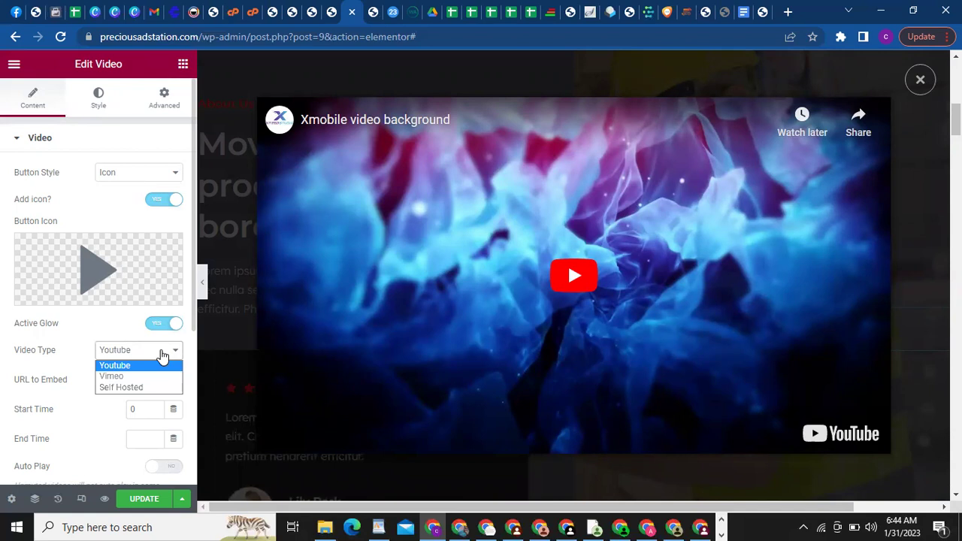
left_click(134, 396)
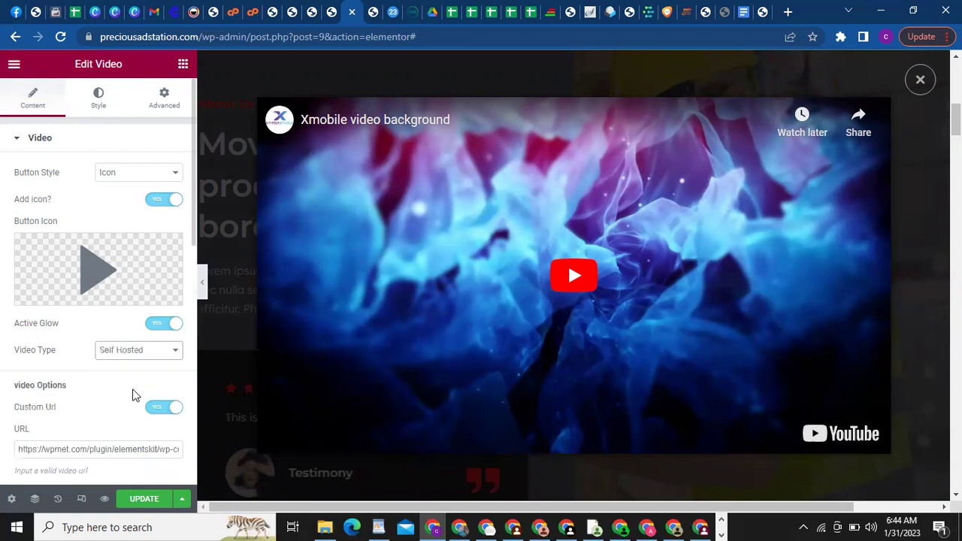
mouse_move(97, 301)
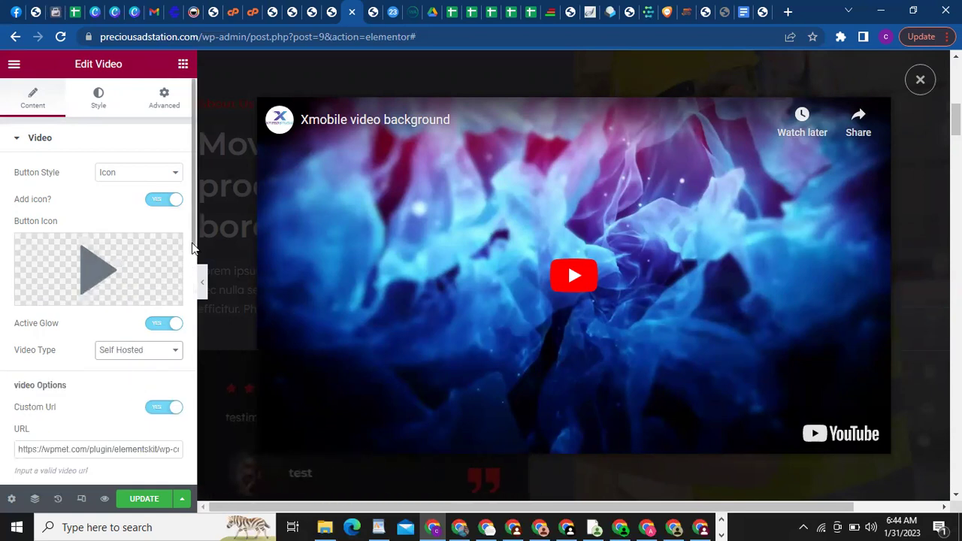
scroll(191, 252, "down", 1)
left_click_drag(192, 252, 195, 303)
left_click(150, 303)
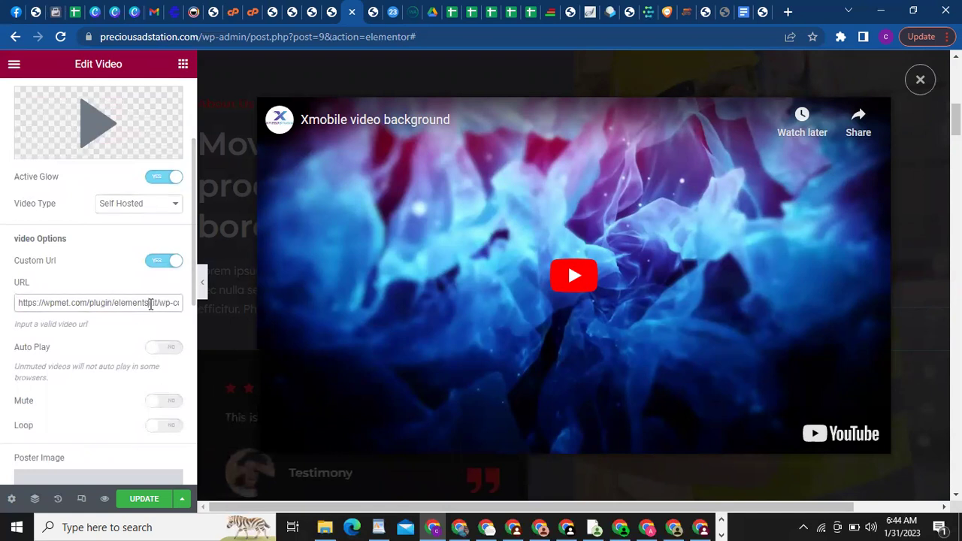
left_click(158, 263)
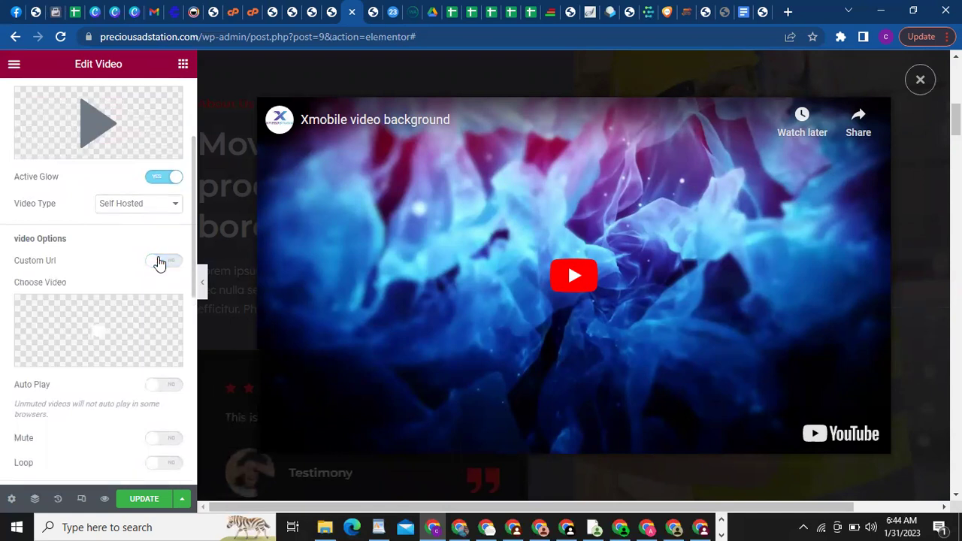
Bring up the file upload for the self-hosted video and close the media window without choosing a file
left_click(95, 364)
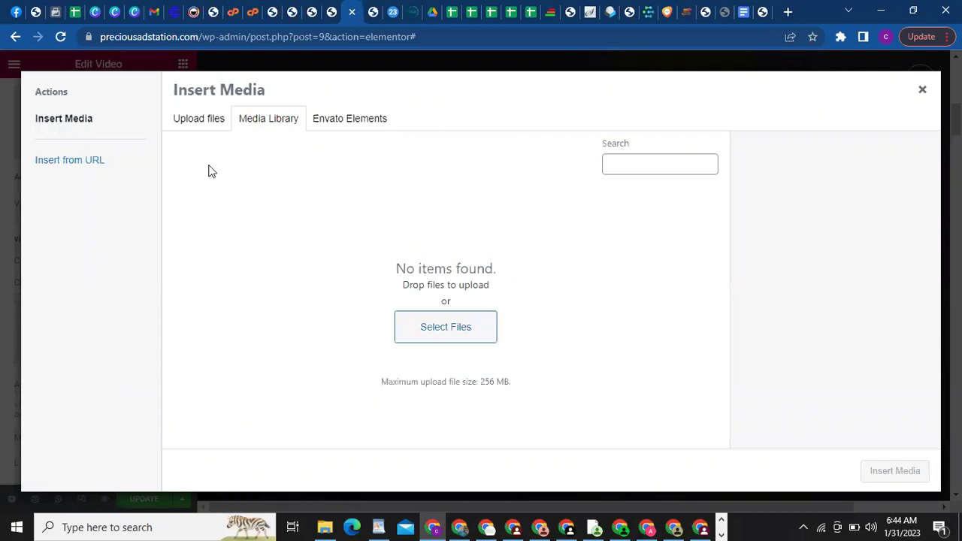
left_click(185, 128)
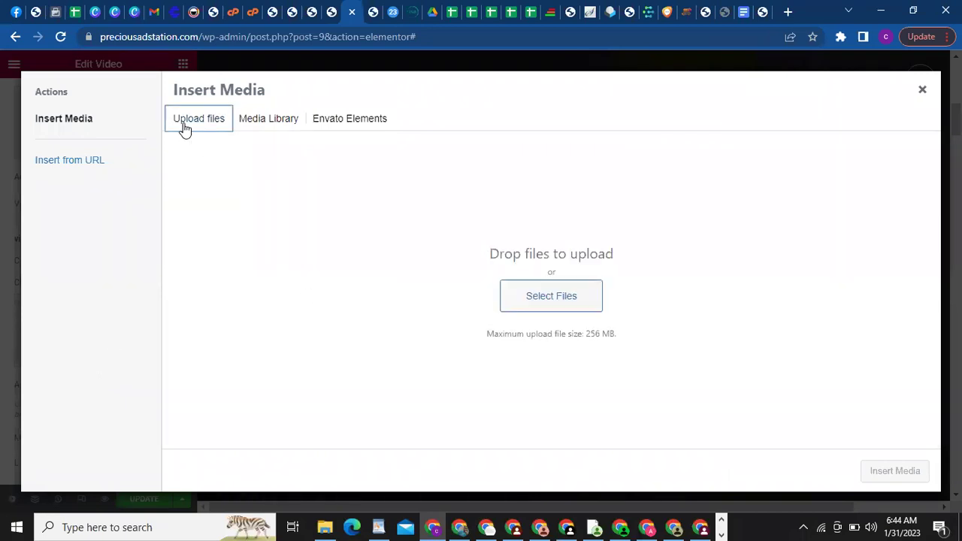
left_click(549, 307)
left_click(923, 88)
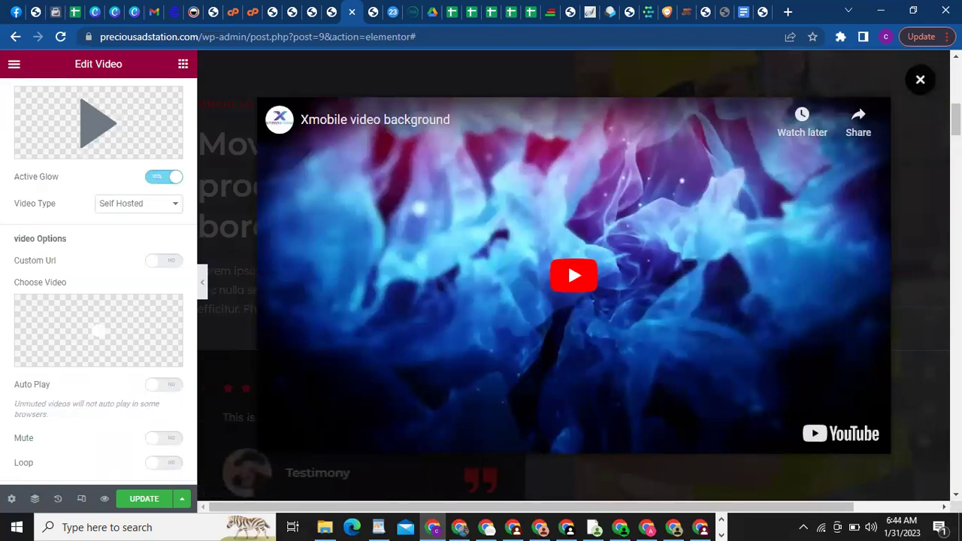
Close the video popup and delete the video widget from the About Us section's worker image column
key("Escape")
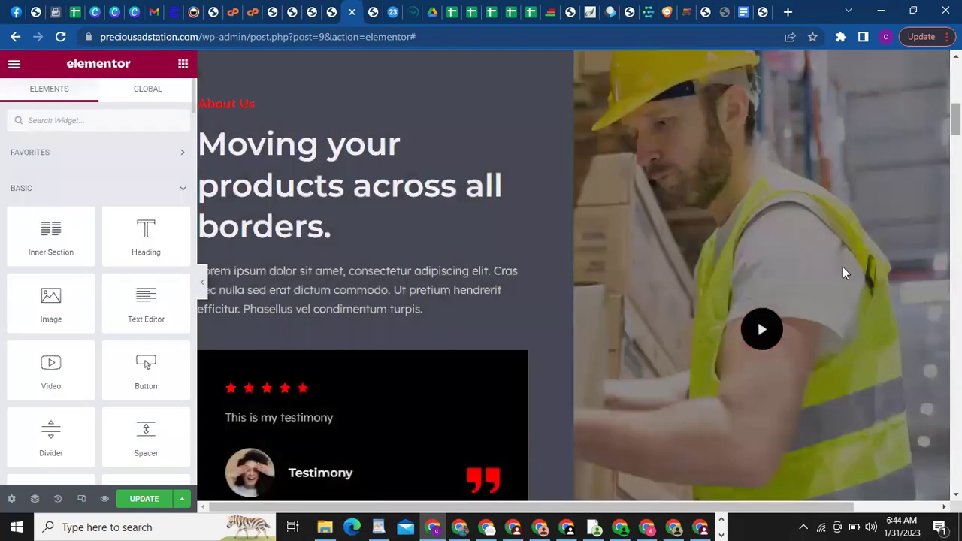
right_click(875, 323)
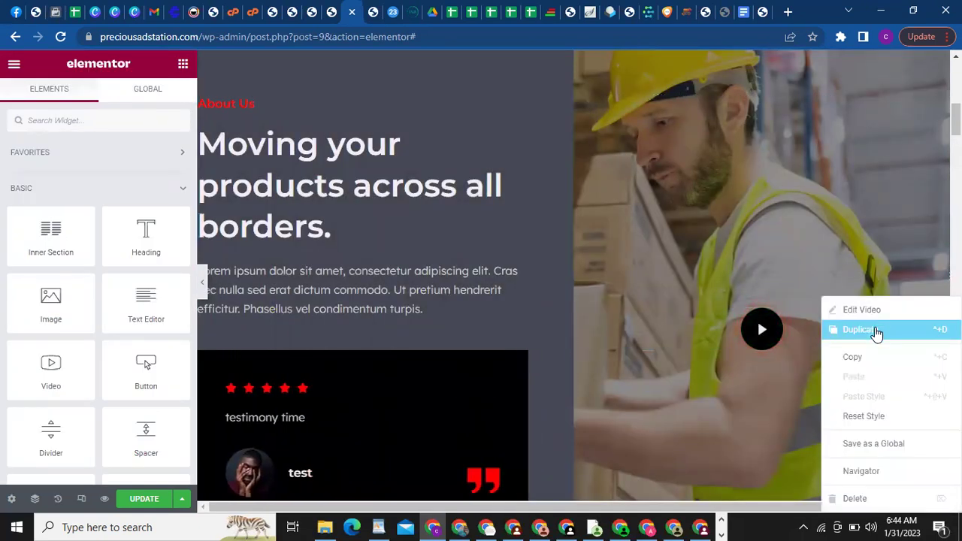
left_click(865, 492)
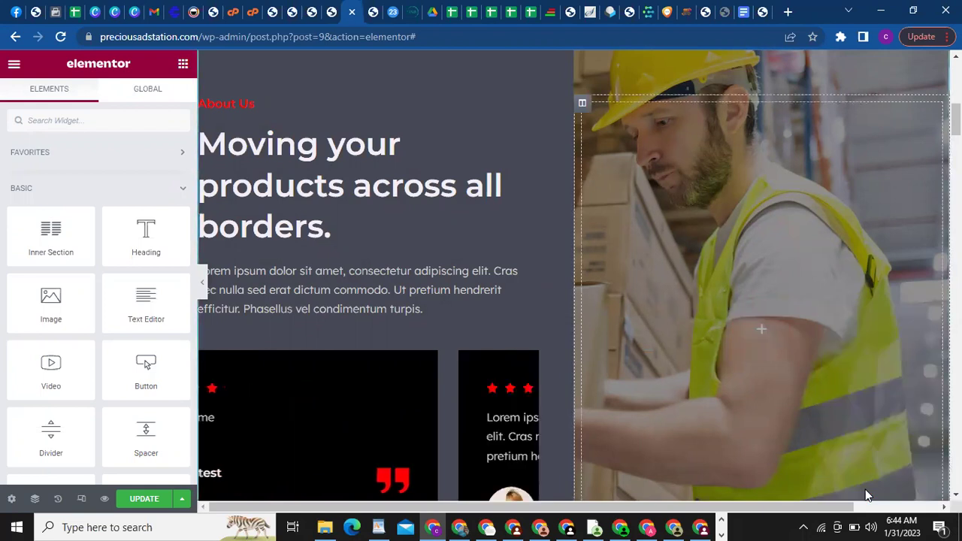
Check the background style settings of the column over the About Us worker image
scroll(609, 188, "up", 2)
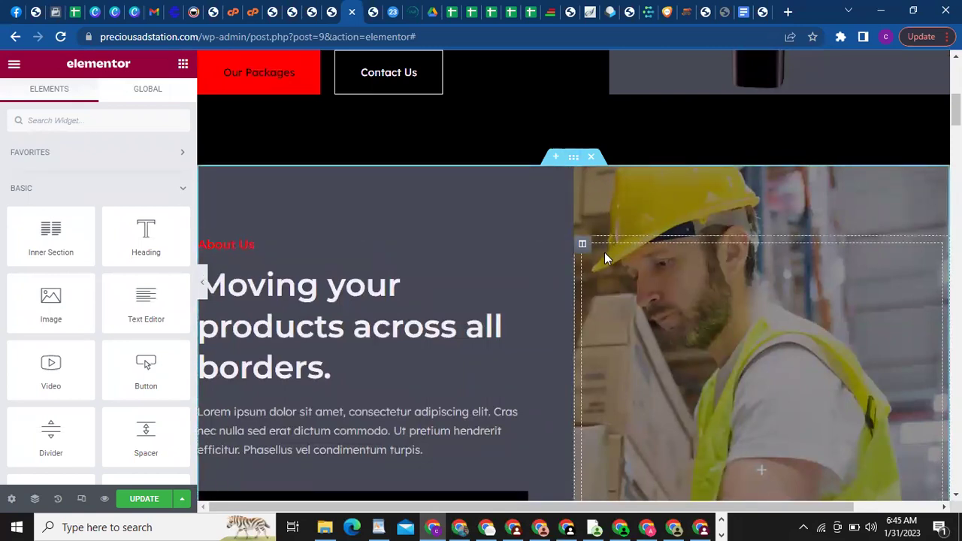
left_click(583, 245)
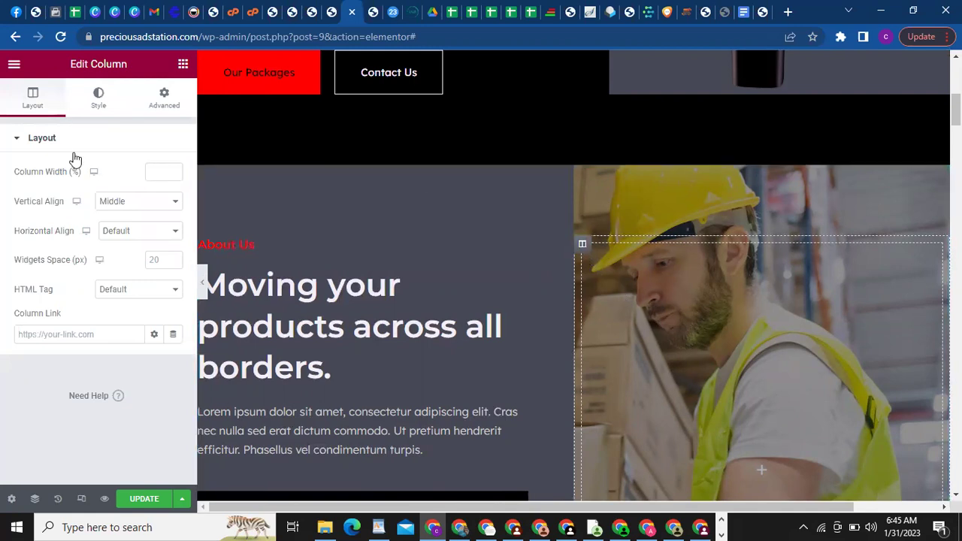
left_click(90, 108)
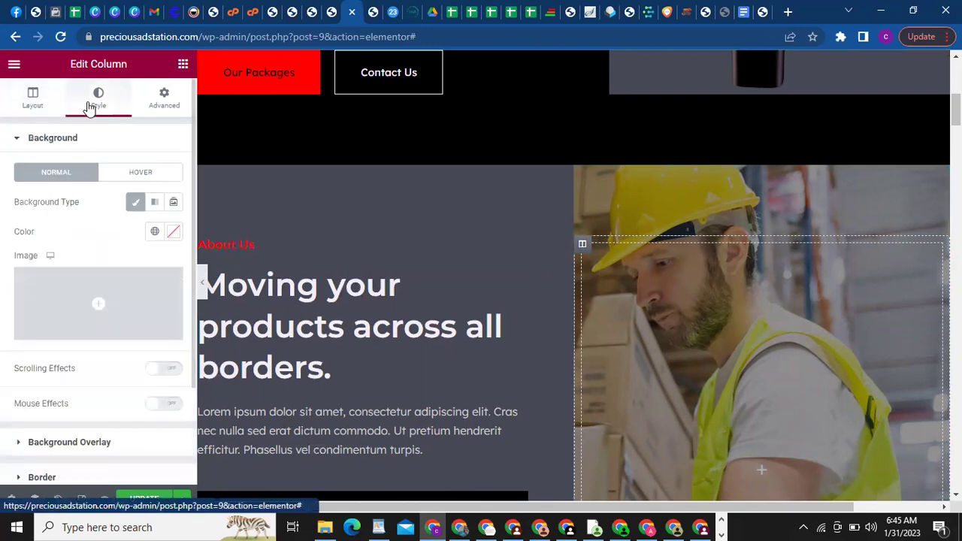
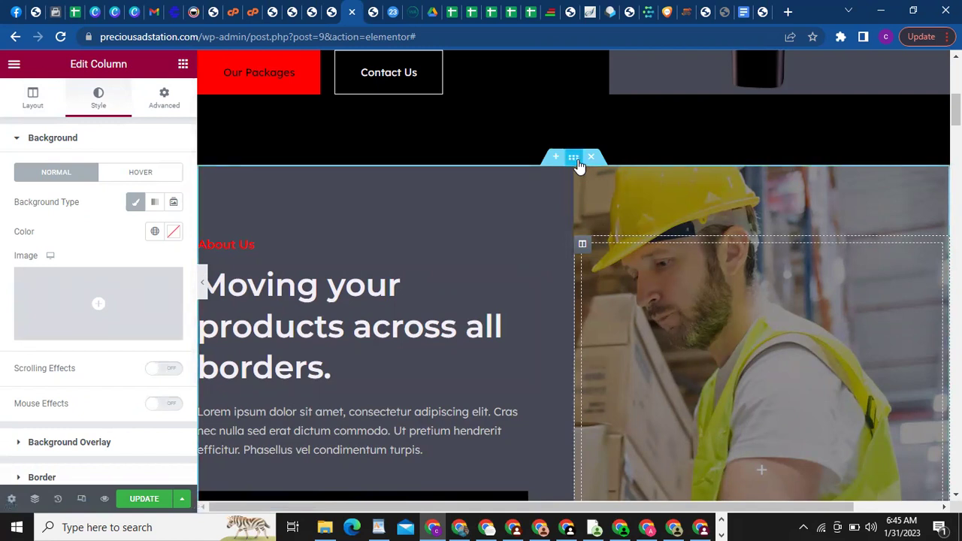
Replace the About Us section's background image with female-warehouse-worker-consult-delivery-plans-usi-P56N7K2.jpg from the media library
right_click(577, 162)
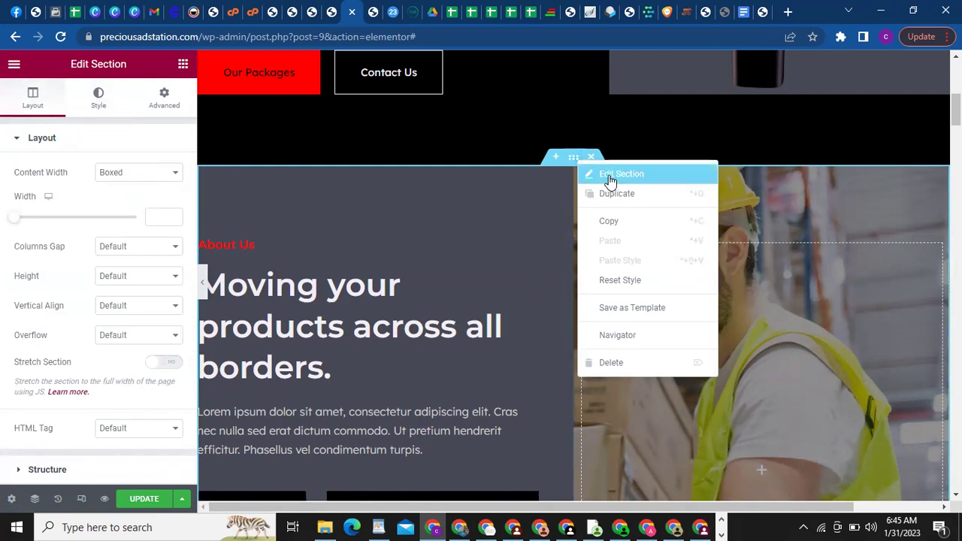
left_click(570, 160)
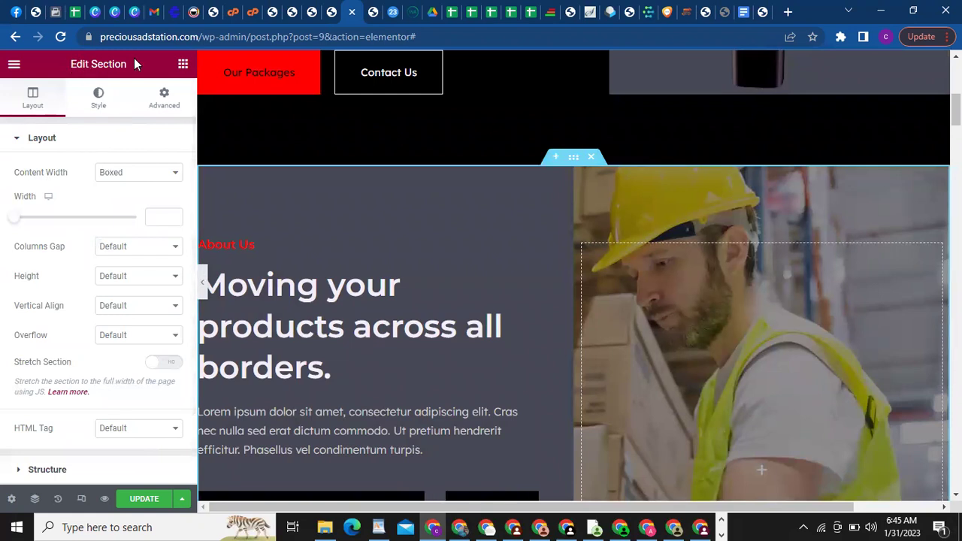
left_click(100, 98)
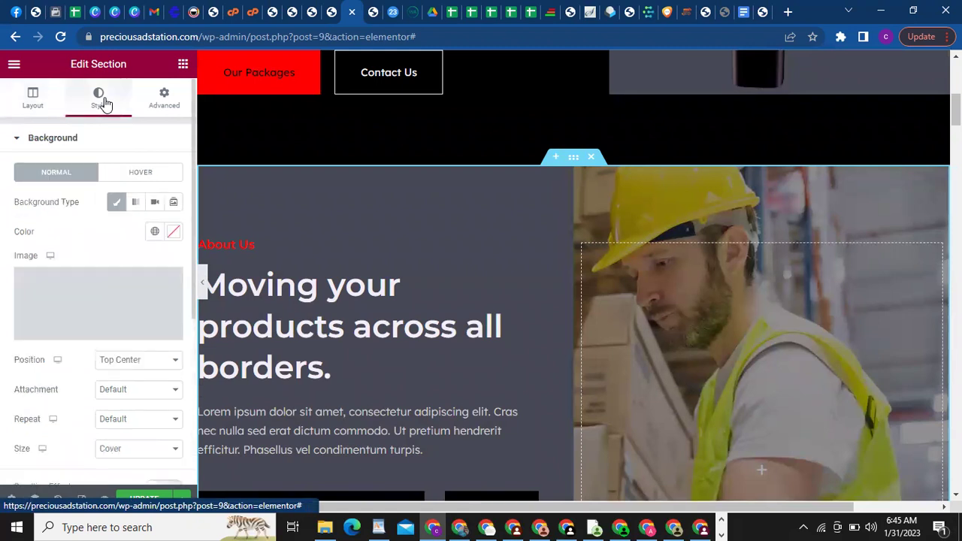
mouse_move(112, 318)
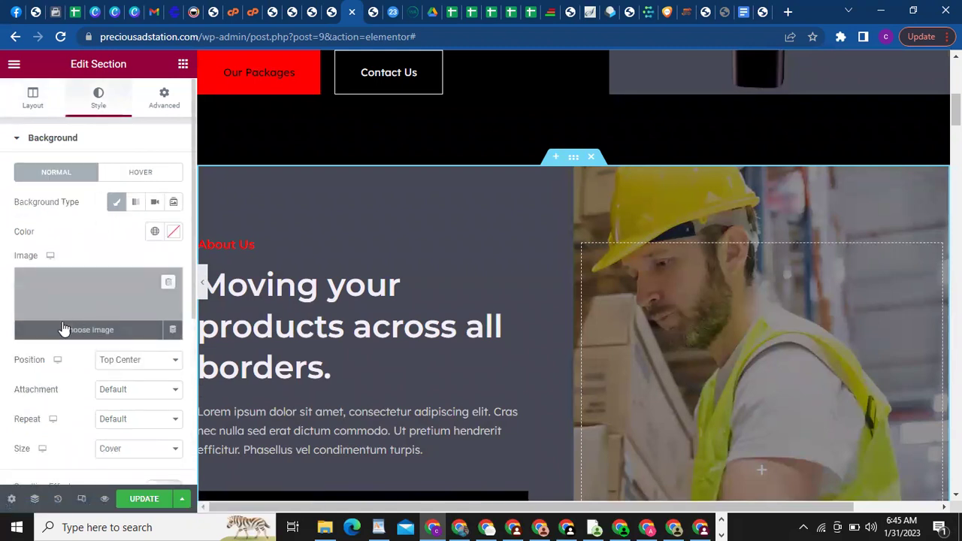
left_click(106, 330)
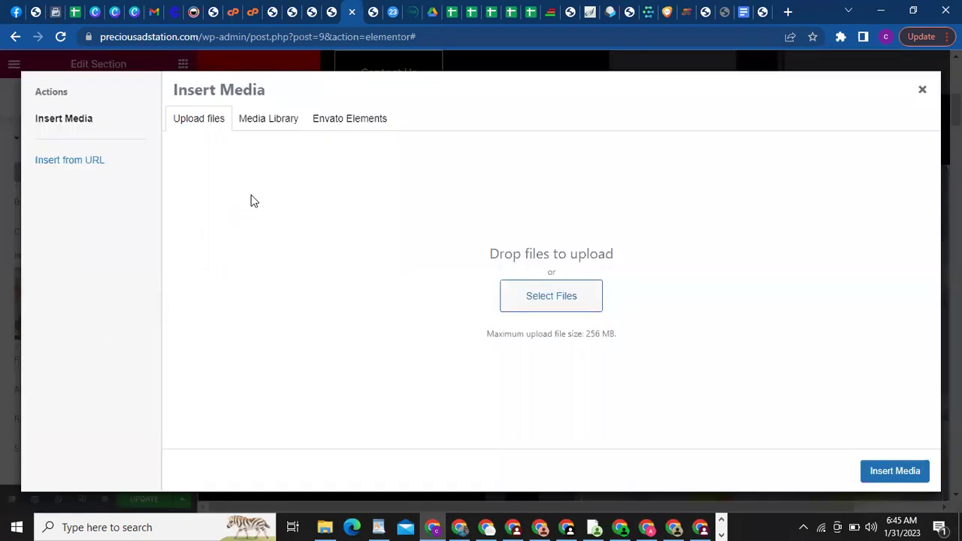
left_click(248, 130)
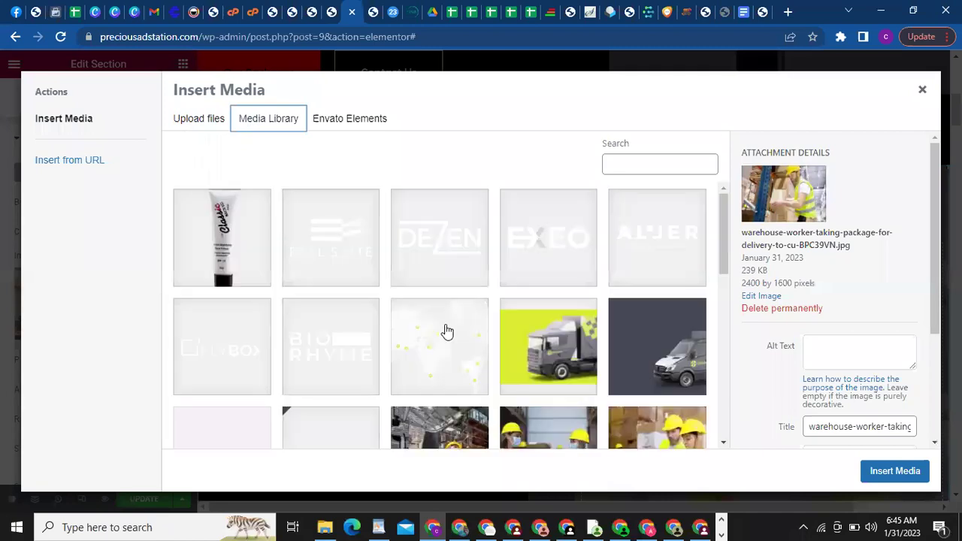
left_click_drag(726, 235, 727, 297)
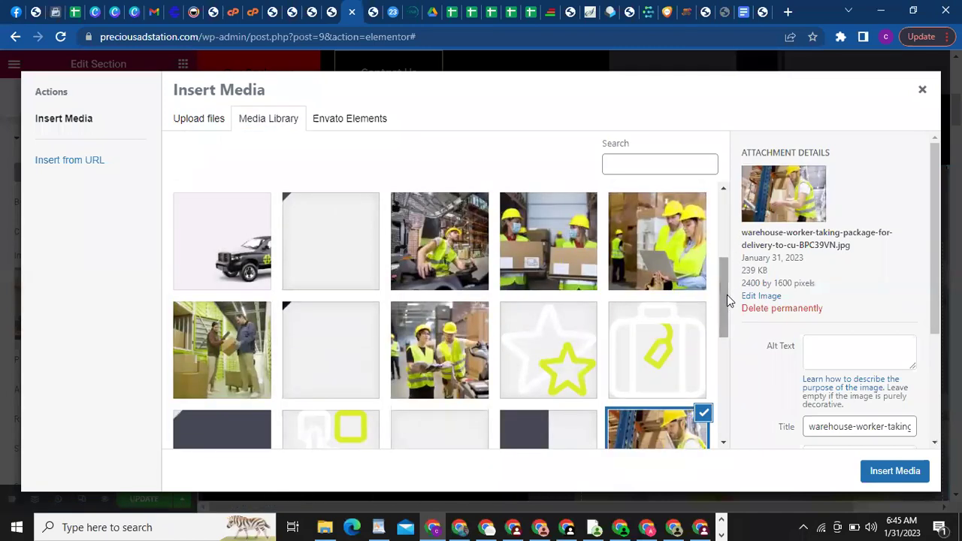
left_click(657, 271)
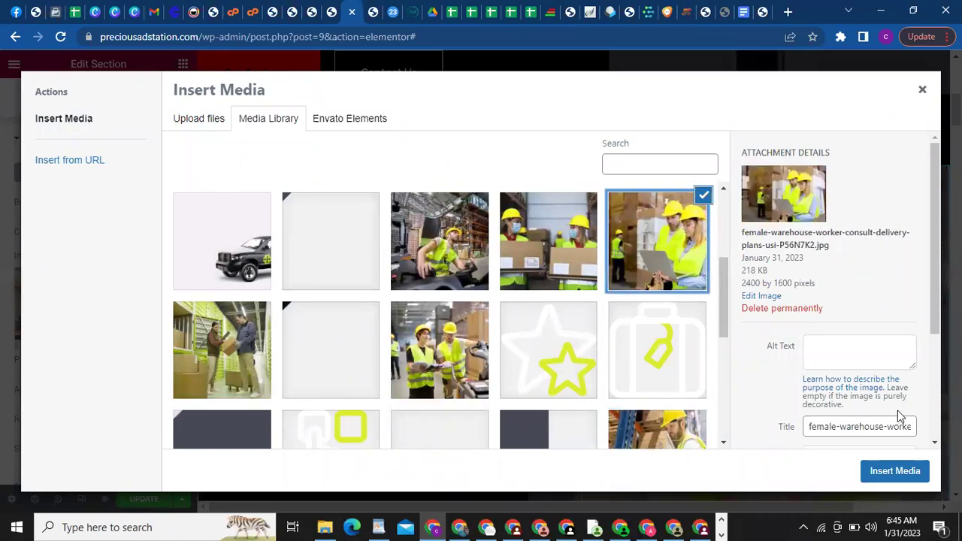
left_click(899, 471)
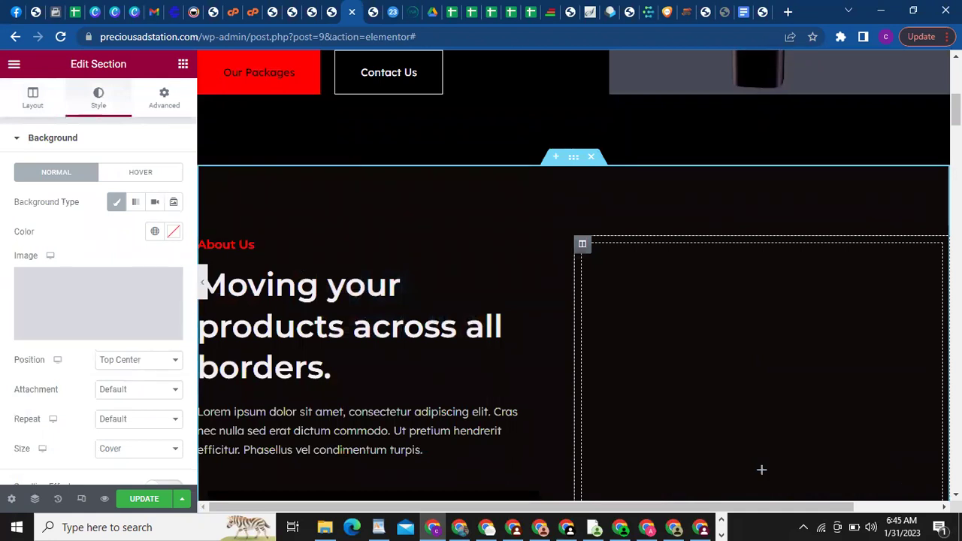
scroll(579, 275, "down", 3)
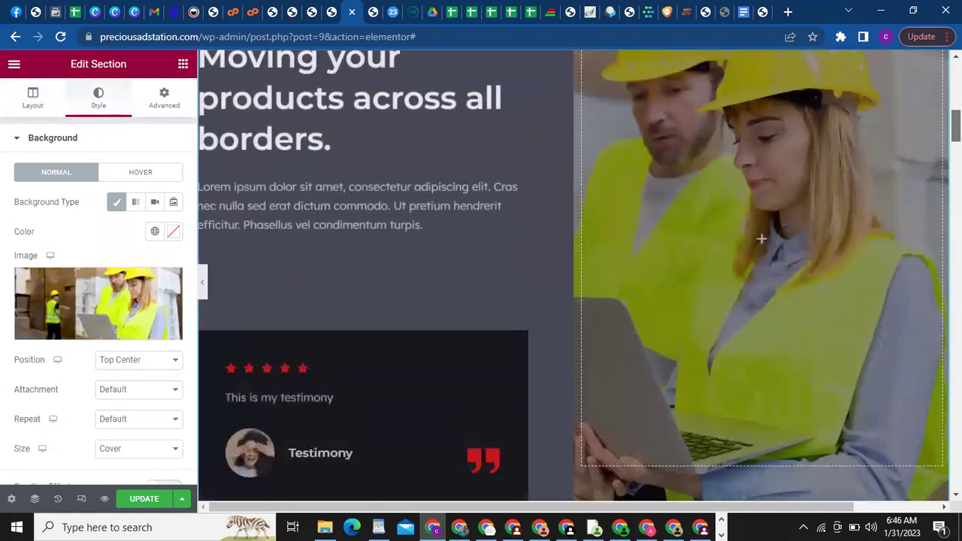
scroll(579, 275, "down", 2)
scroll(579, 275, "up", 5)
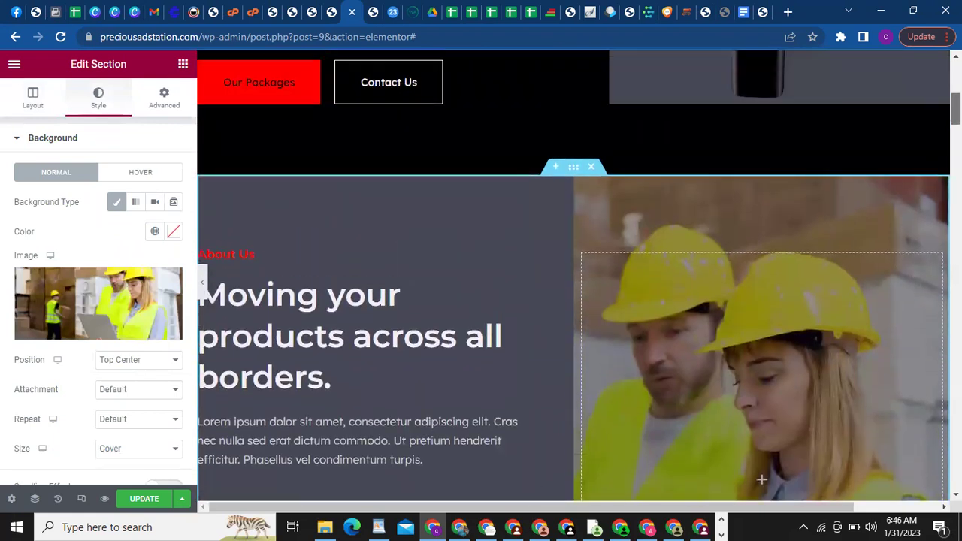
Delete the dotted timeline image below the "How to send your package" heading
scroll(579, 275, "down", 8)
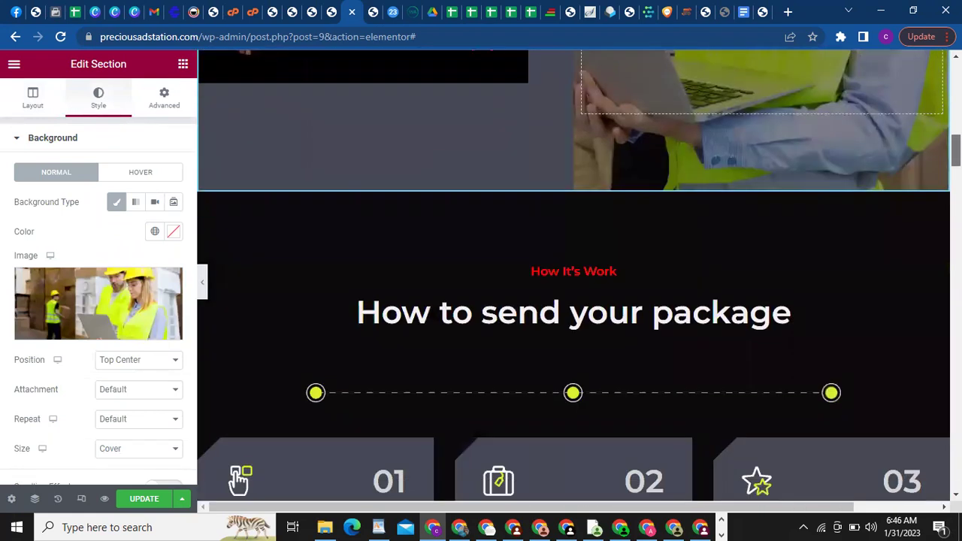
scroll(579, 275, "down", 2)
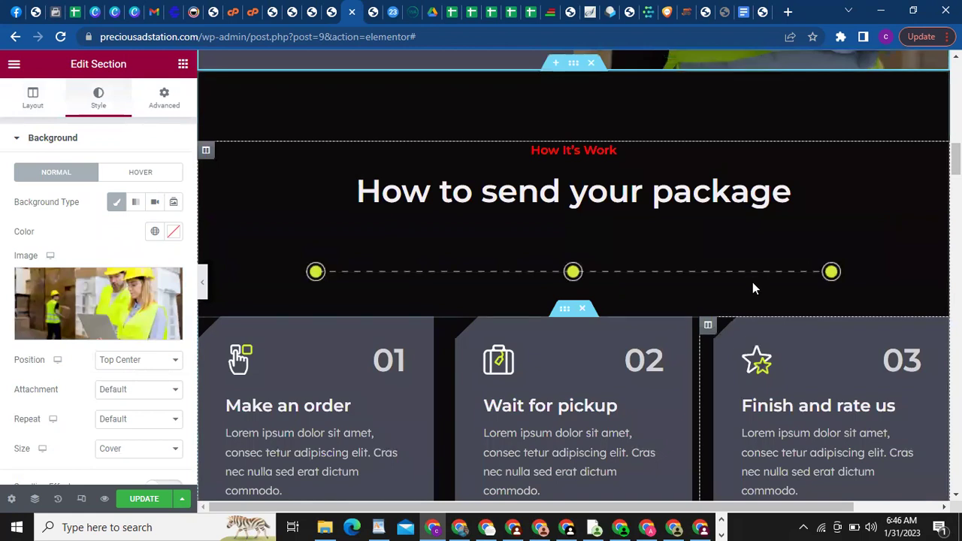
left_click(751, 274)
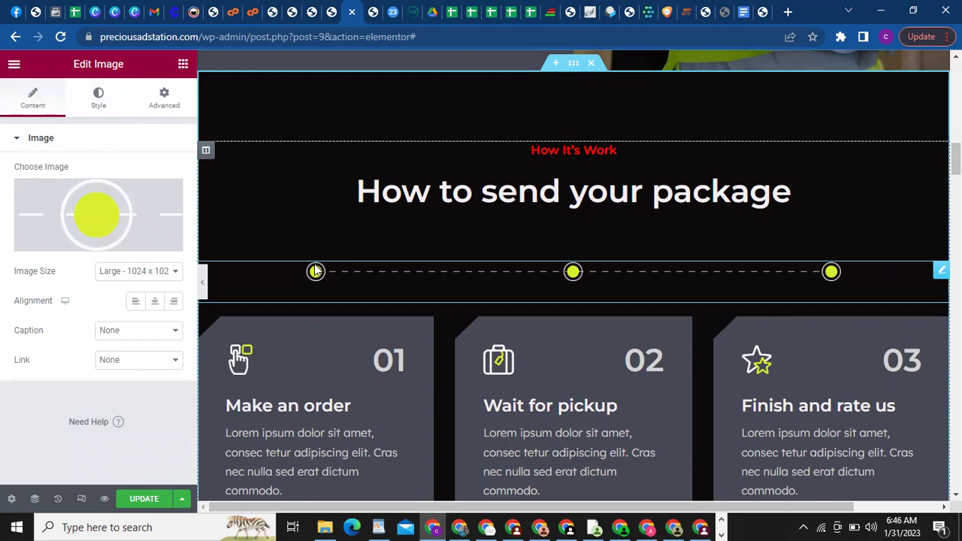
right_click(379, 279)
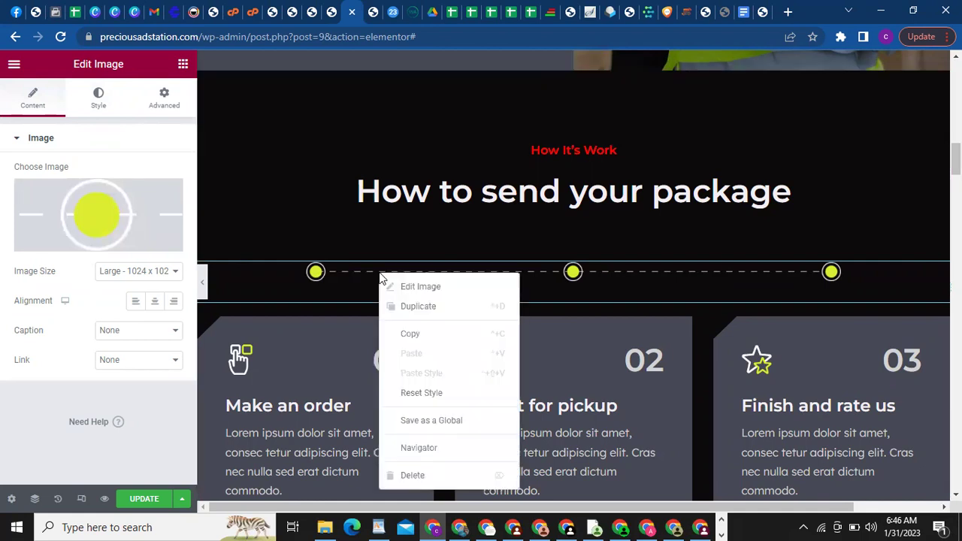
left_click(464, 476)
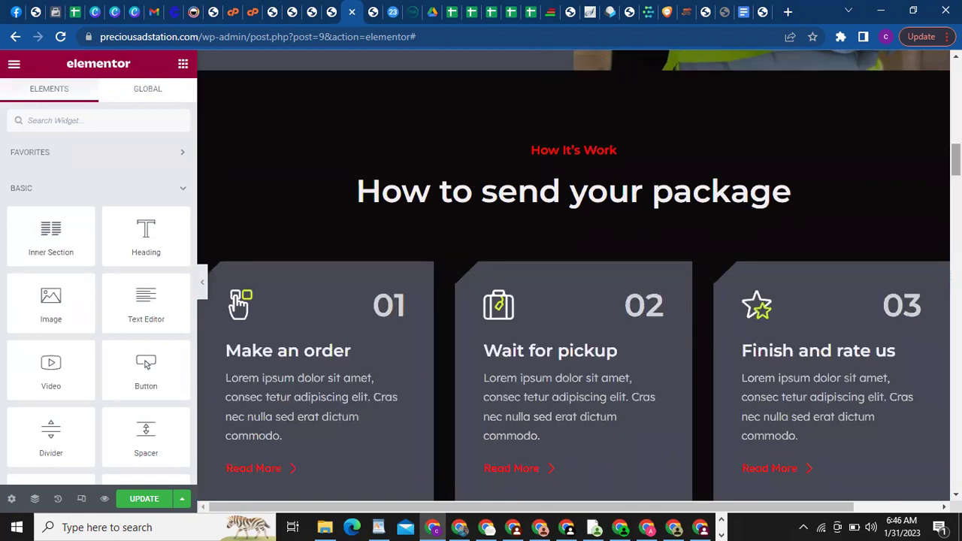
Inspect the "Make an order" card's number, description, button and column background settings to find what controls its hand icon
scroll(636, 219, "down", 2)
right_click(498, 181)
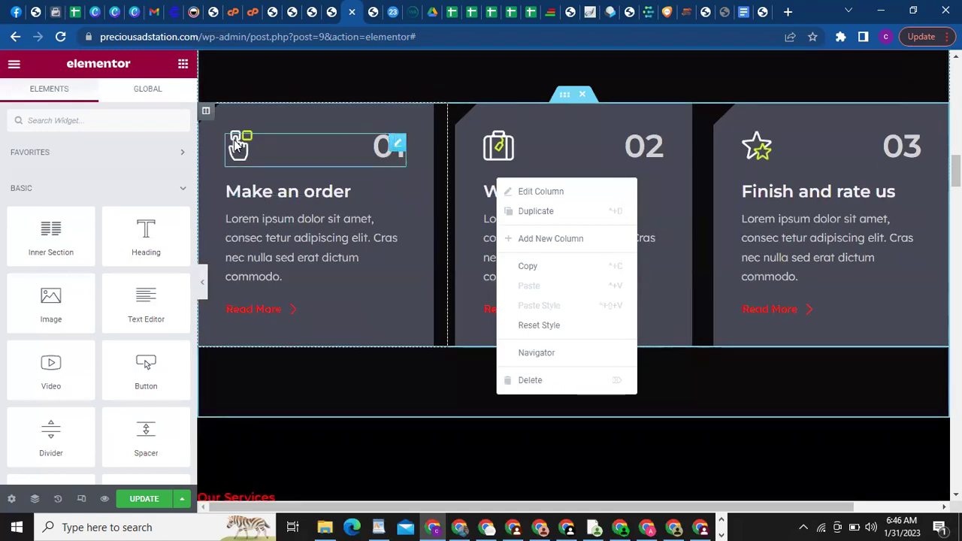
left_click(237, 145)
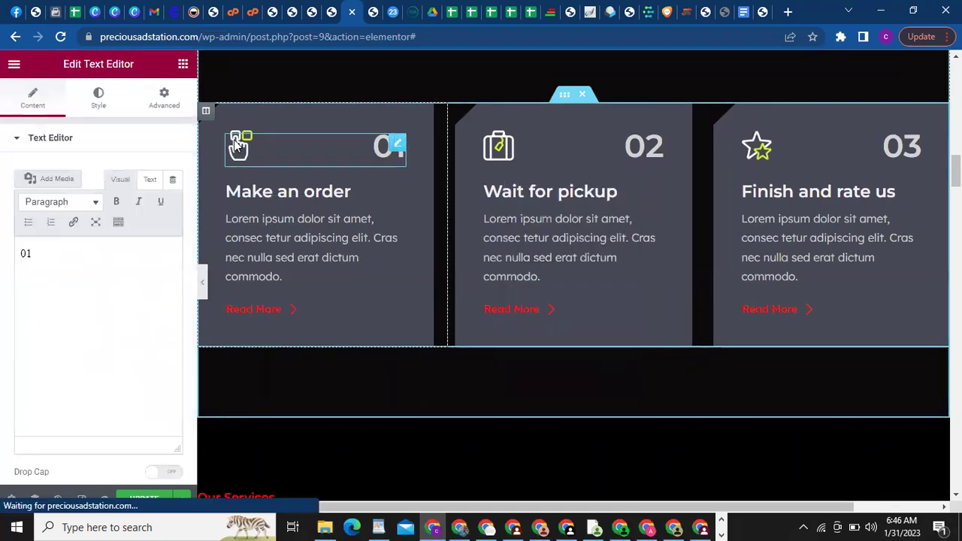
left_click(319, 219)
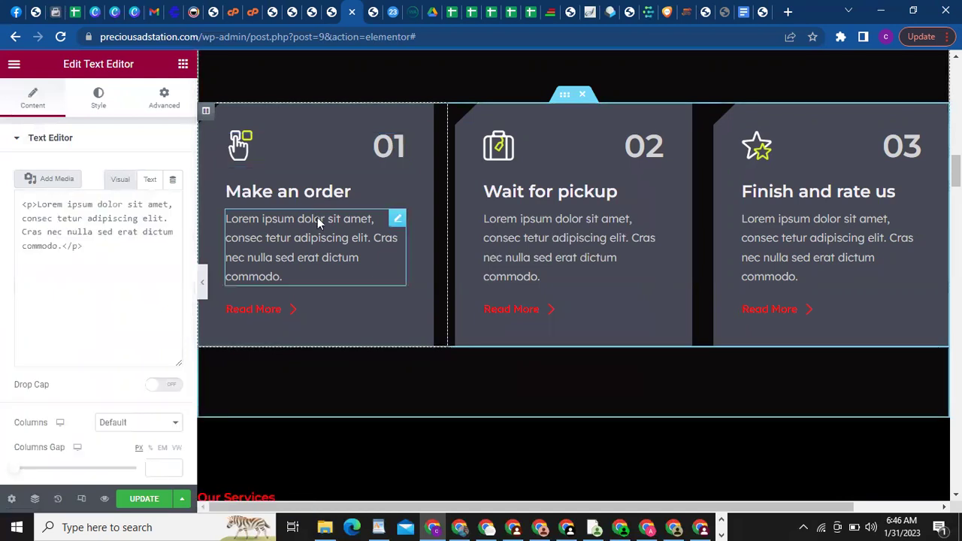
left_click(278, 311)
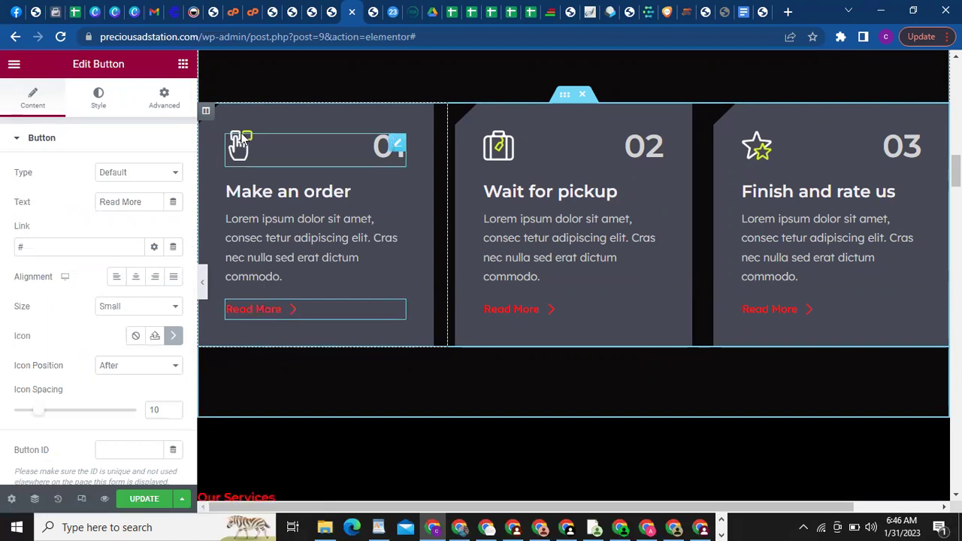
left_click(241, 136)
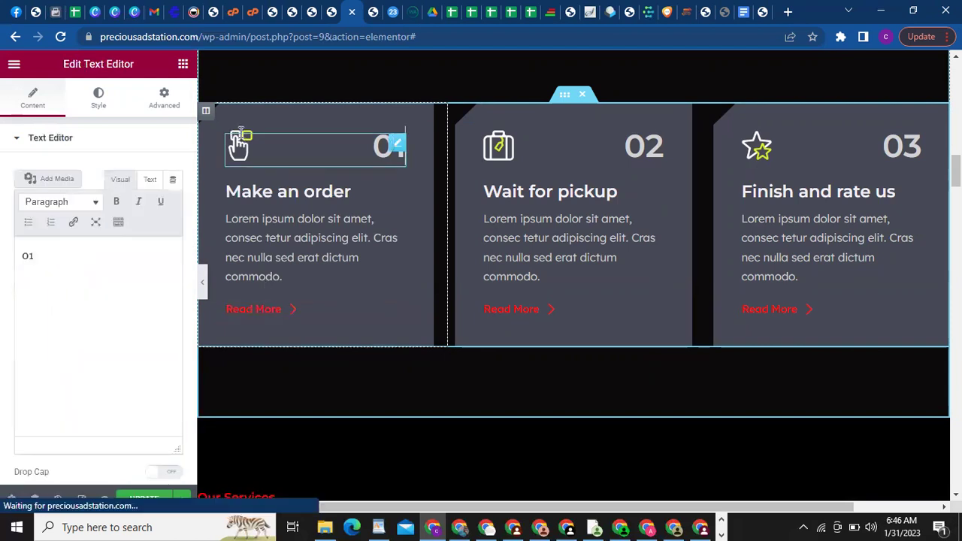
left_click(205, 112)
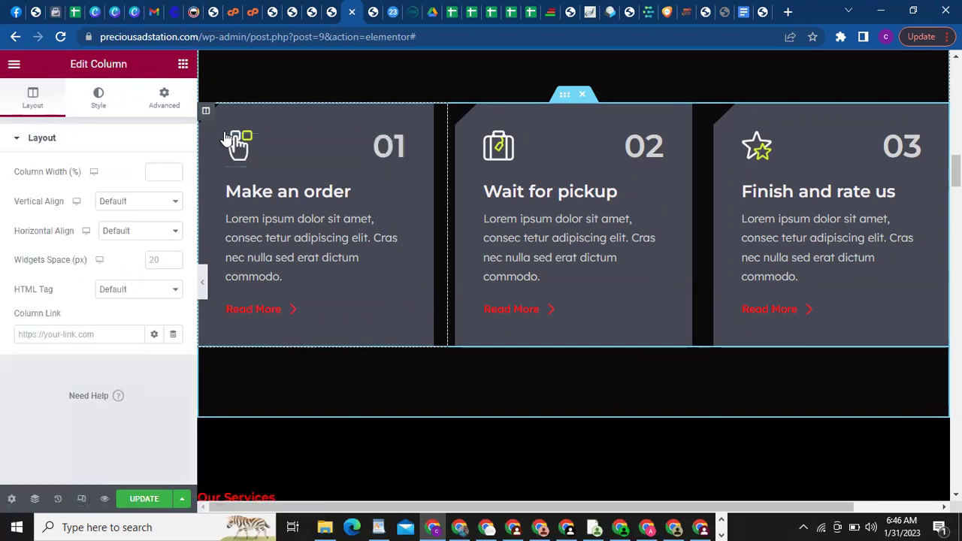
left_click(99, 98)
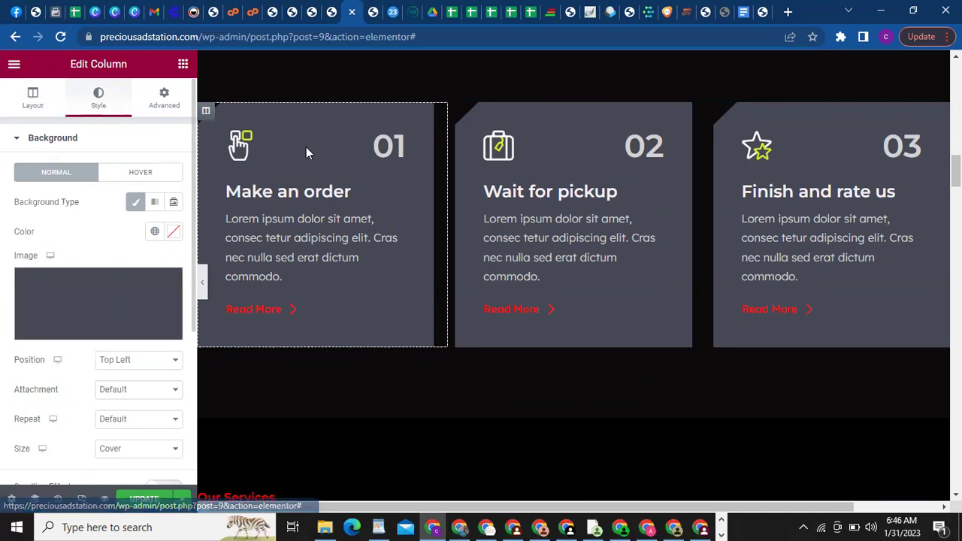
left_click(253, 153)
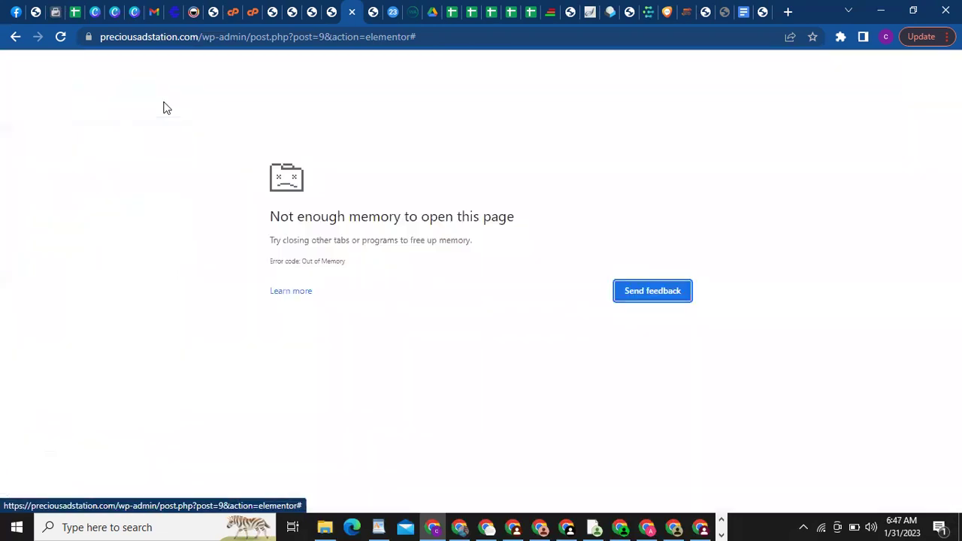
Reload the crashed editor page and return to the "How to send your package" section
left_click(60, 37)
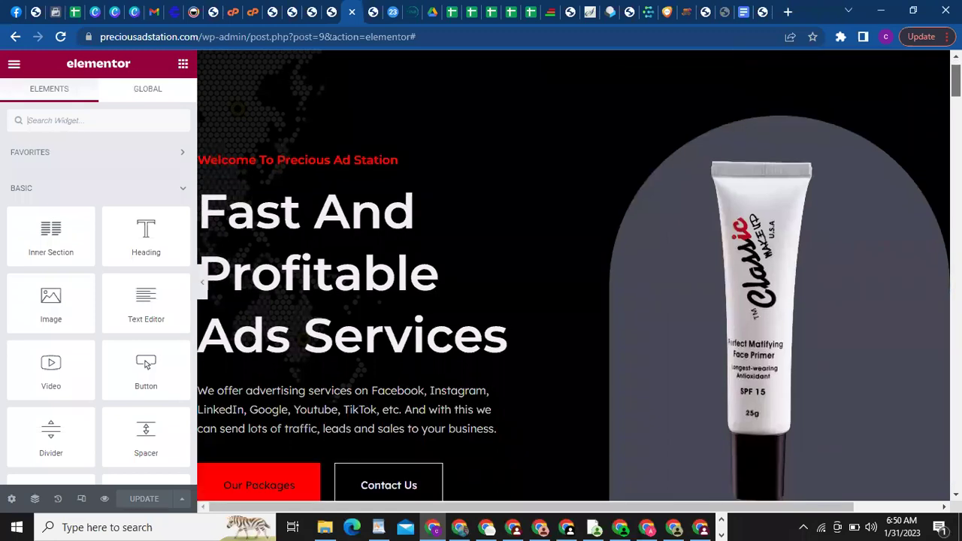
scroll(579, 276, "down", 10)
scroll(578, 276, "down", 10)
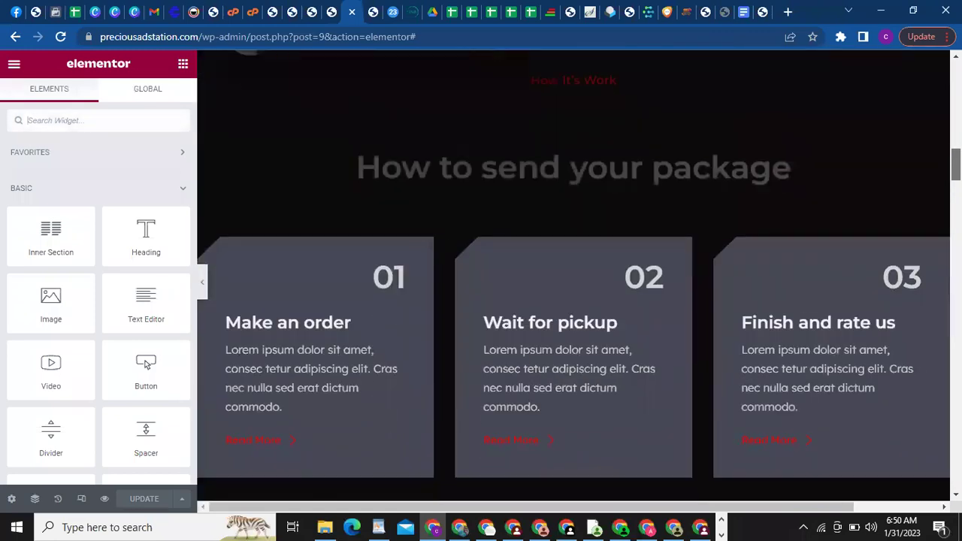
scroll(574, 276, "down", 5)
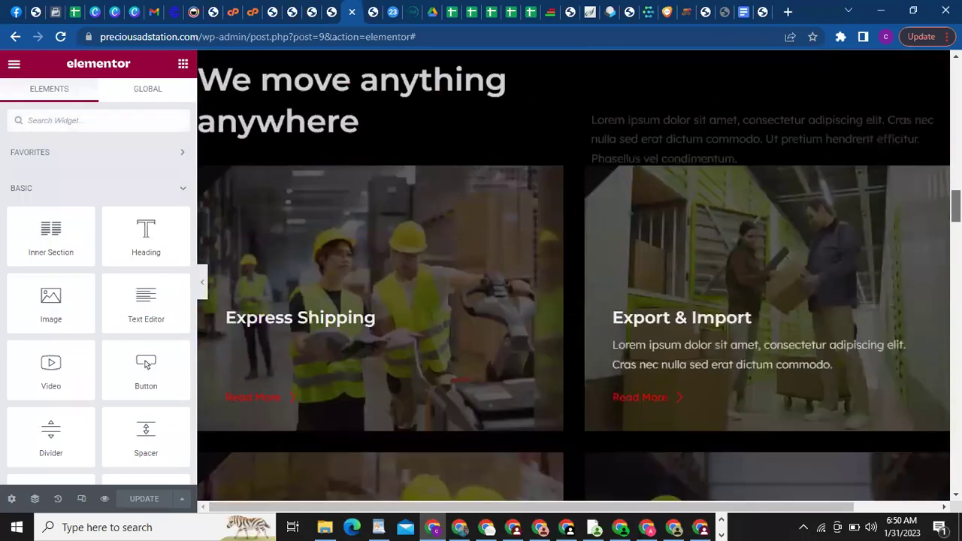
scroll(575, 276, "up", 7)
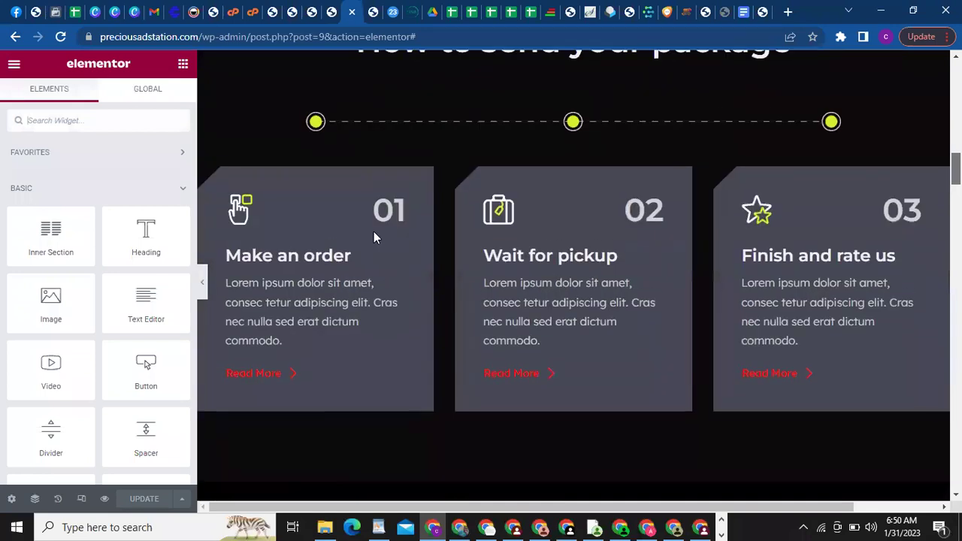
Set the top margin of the "01" text in the "Make an order" card to -7 px
mouse_move(393, 215)
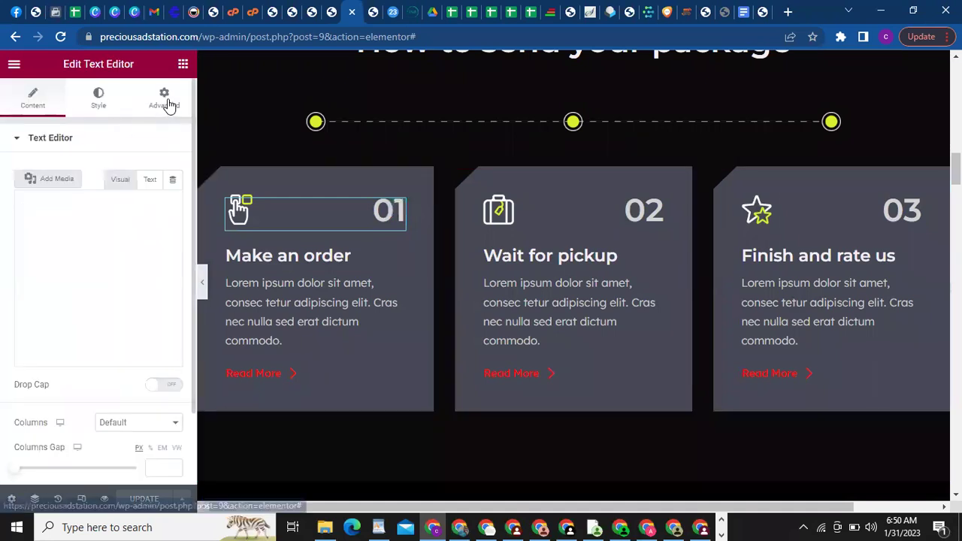
left_click(167, 100)
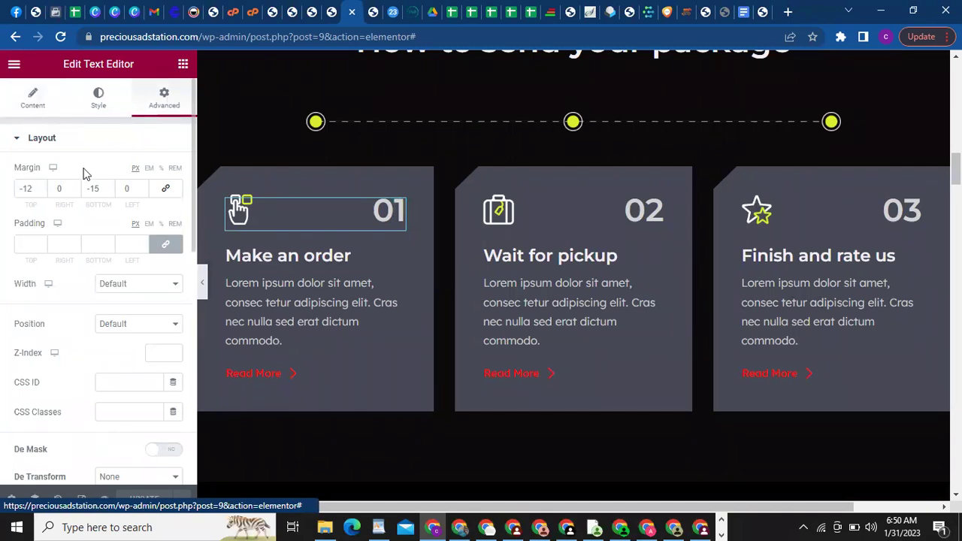
left_click(41, 189)
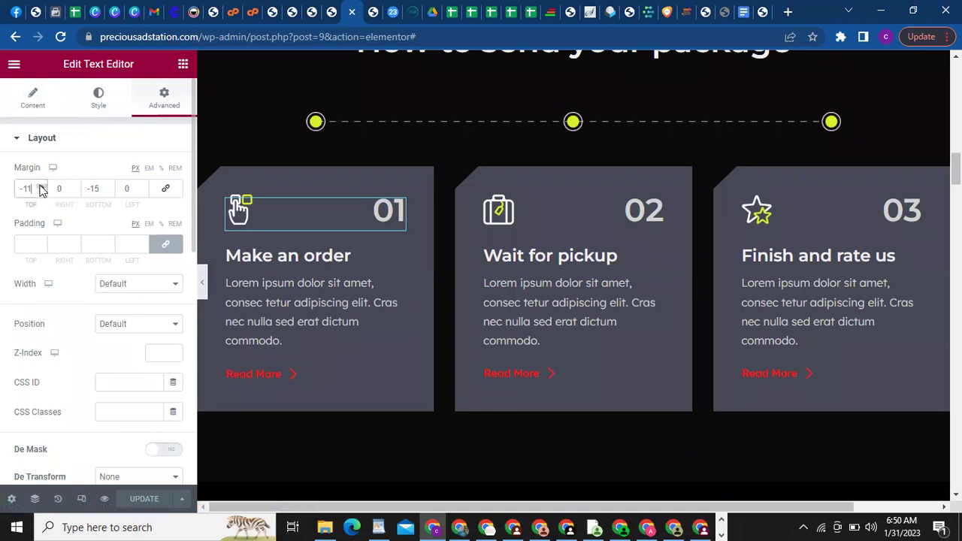
left_click(41, 188)
left_click(41, 188)
left_click(42, 188)
left_click(42, 188)
left_click(41, 188)
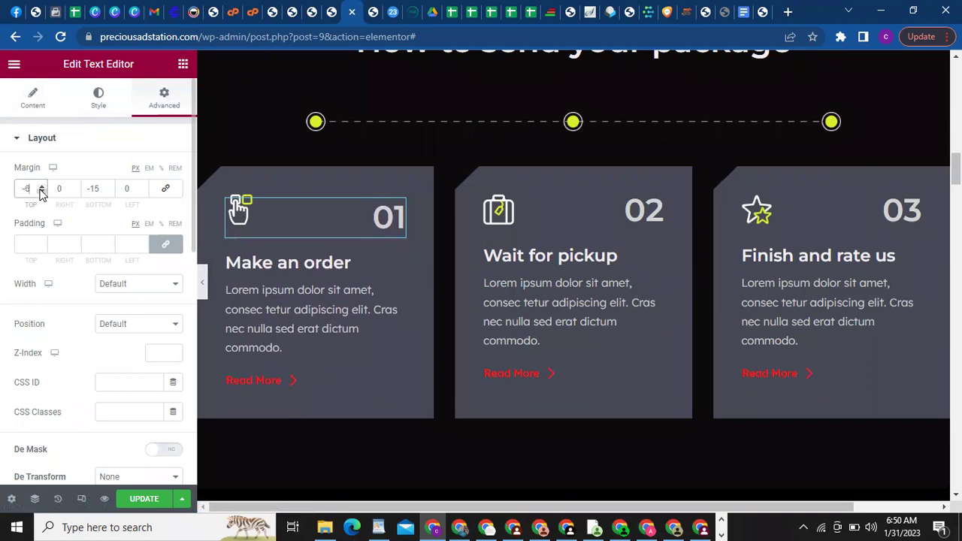
left_click(41, 192)
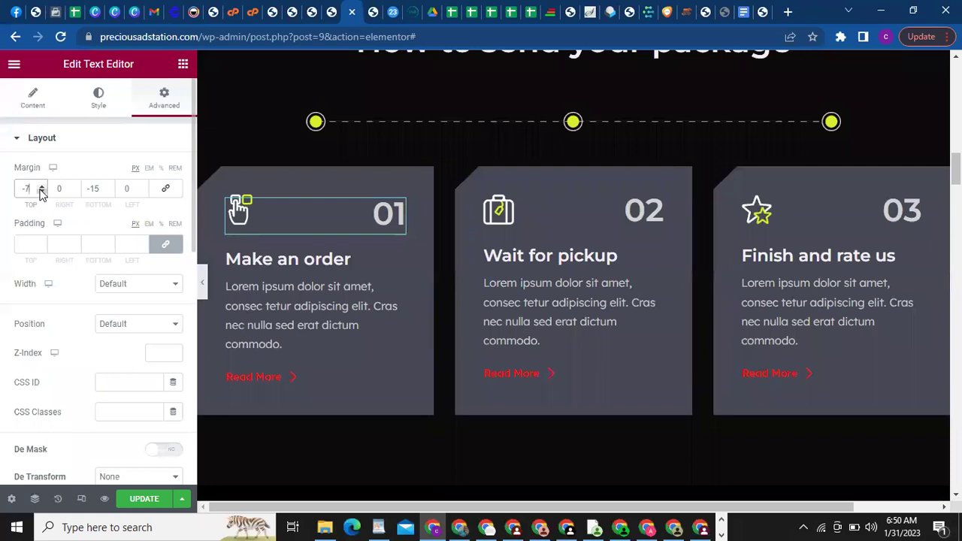
Try different right and left margins on the "01" text and return both to 0 px
left_click(76, 187)
left_click(76, 185)
left_click(75, 186)
left_click(75, 185)
left_click(75, 193)
left_click(75, 192)
left_click(75, 192)
left_click(75, 192)
left_click(75, 193)
left_click(142, 192)
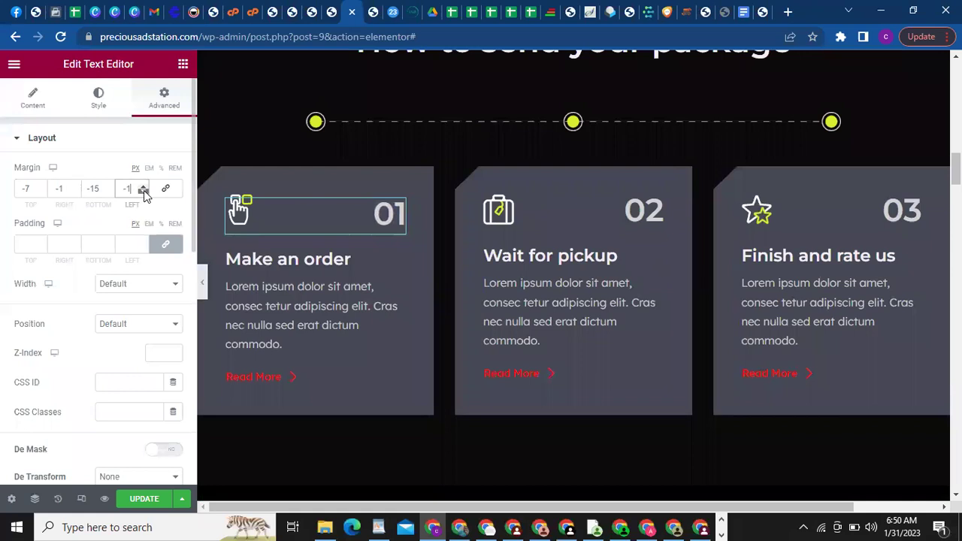
left_click(144, 193)
left_click(143, 192)
left_click(143, 186)
left_click(143, 186)
left_click(142, 186)
left_click(76, 186)
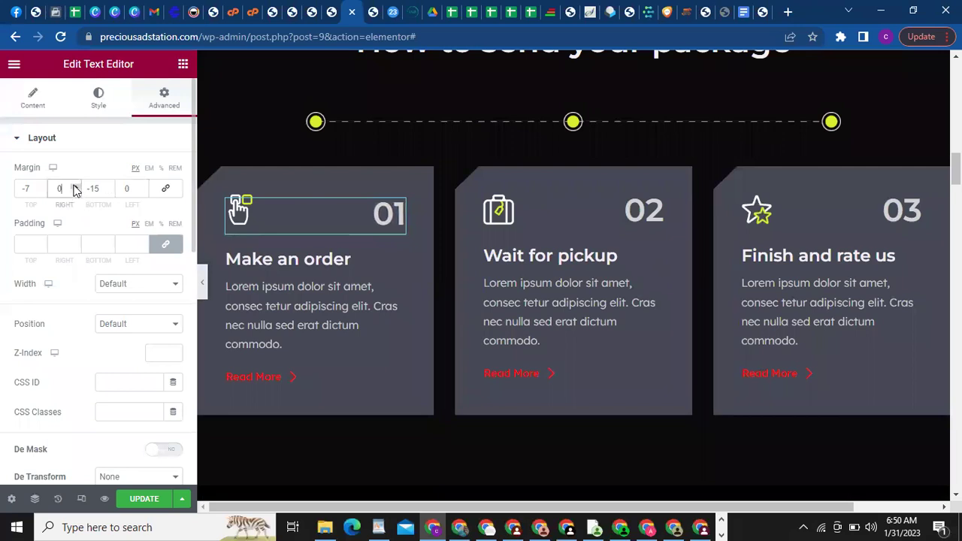
Unlink the padding values of the "01" text, try a larger left padding and return it to 0 px
left_click(161, 244)
left_click(143, 242)
left_click(143, 242)
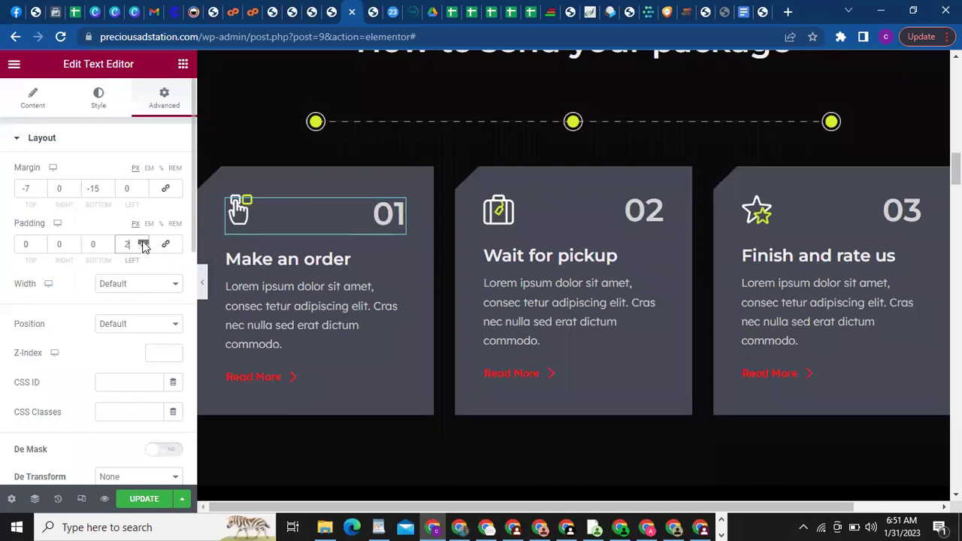
left_click(143, 243)
left_click(143, 242)
left_click(142, 242)
Set the font size of the "01" text in the "Make an order" card to 12 px
left_click(99, 98)
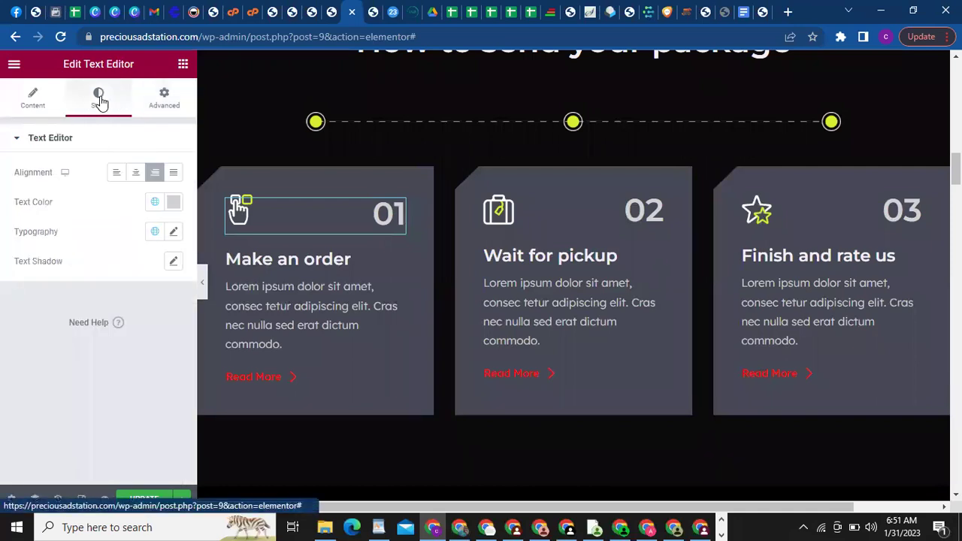
left_click(175, 233)
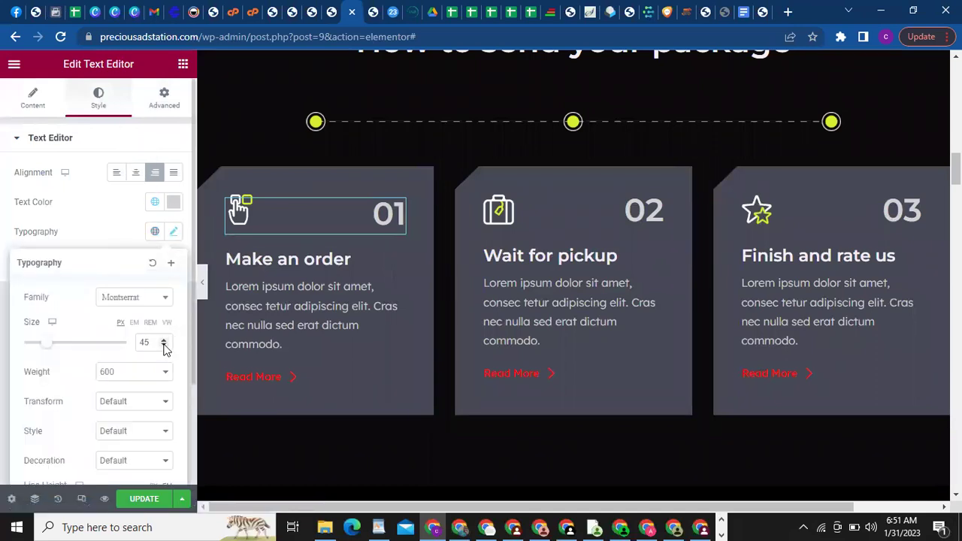
left_click_drag(164, 346, 164, 346)
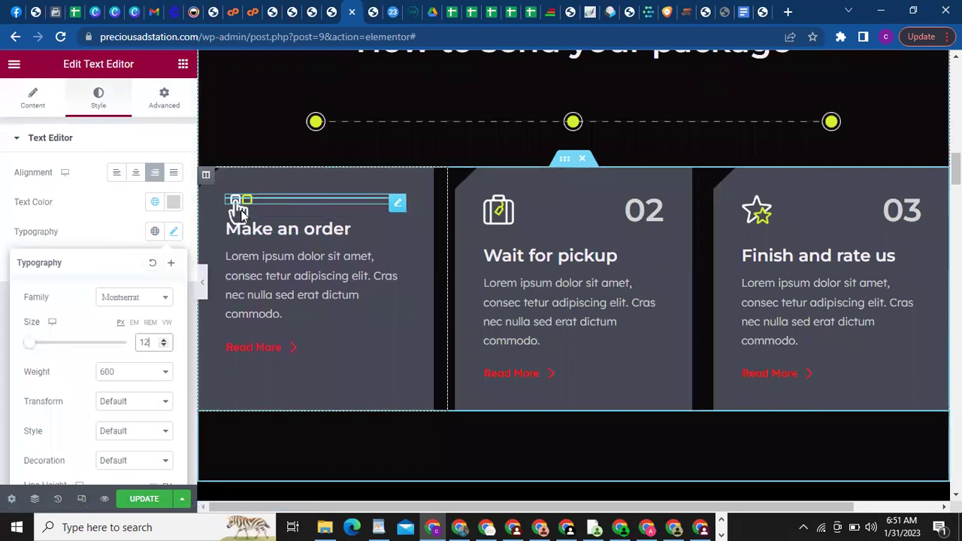
Try different bottom margins on the "01" text in the "Make an order" card, ending at -1 px
left_click(167, 104)
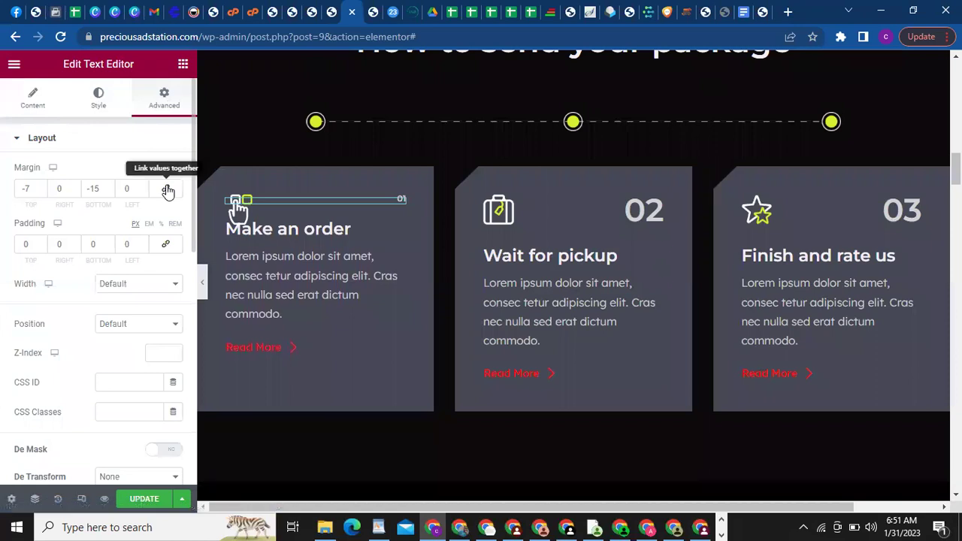
left_click(108, 186)
left_click_drag(108, 187, 108, 189)
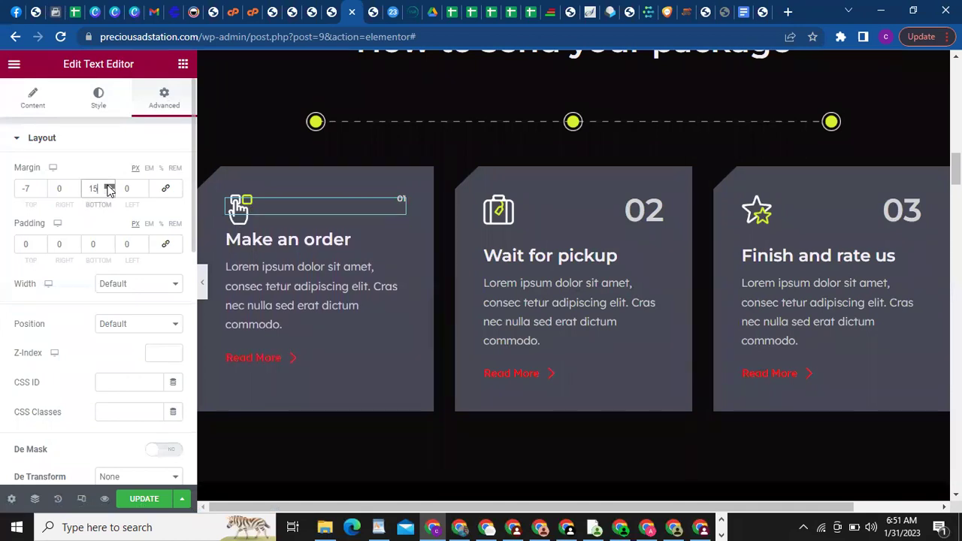
left_click(108, 188)
left_click(109, 192)
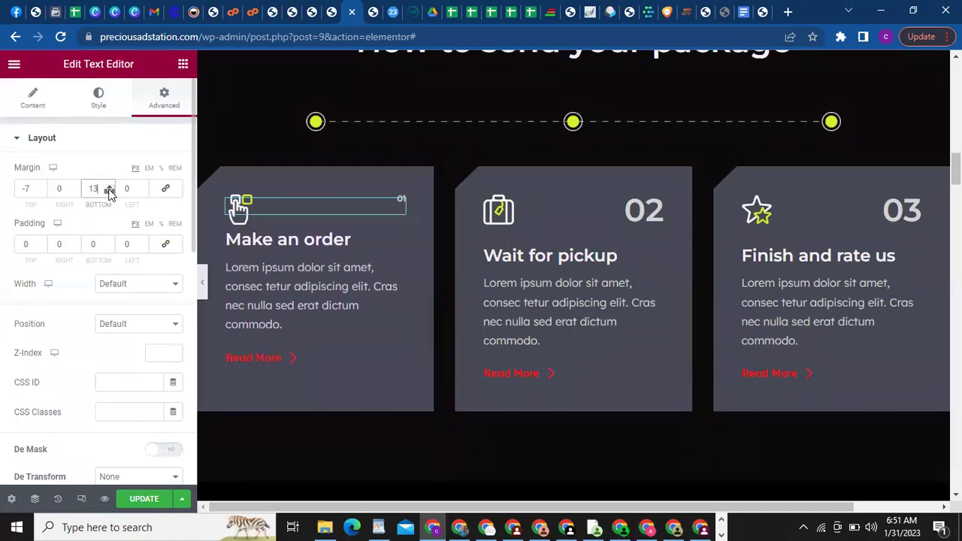
left_click(109, 193)
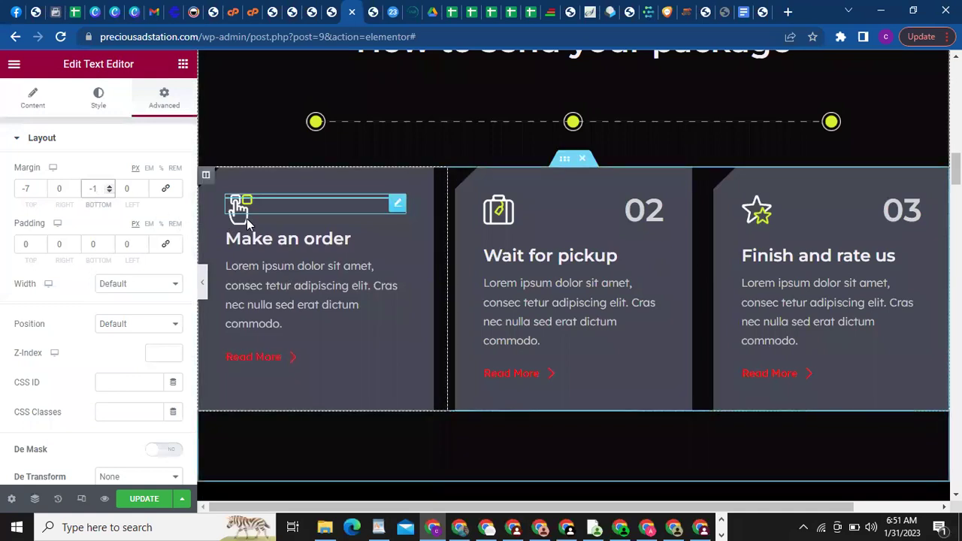
left_click(94, 97)
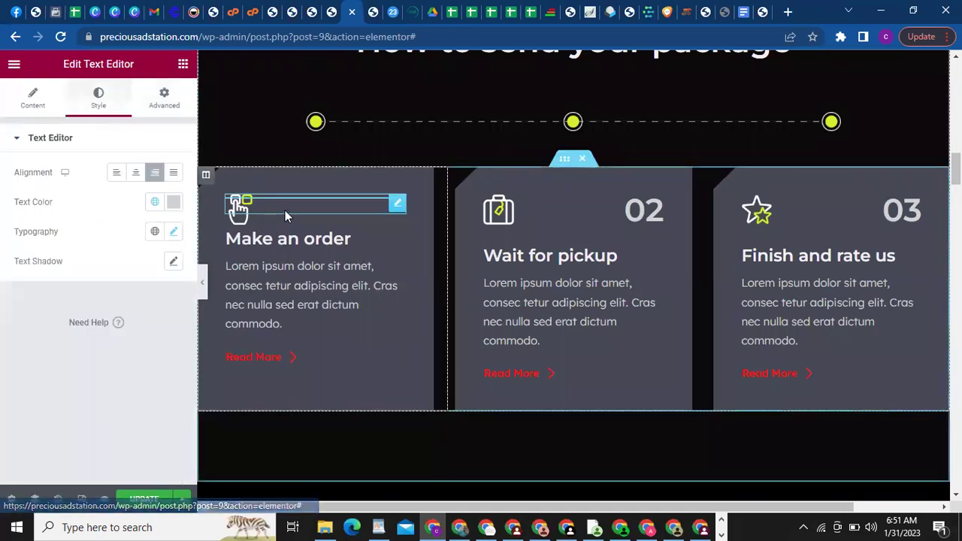
Delete the "01" text and the hand icon image from the "Make an order" card
right_click(398, 207)
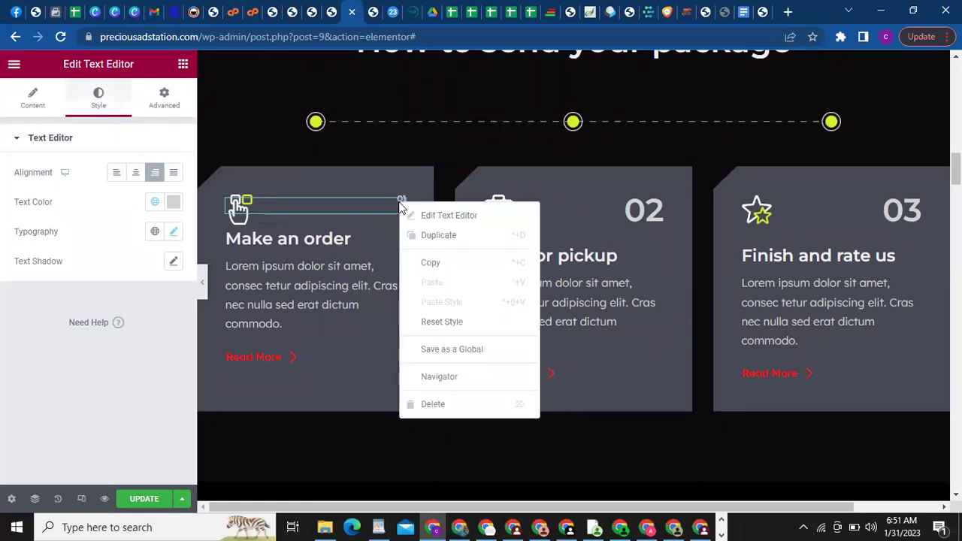
left_click(434, 404)
left_click(237, 204)
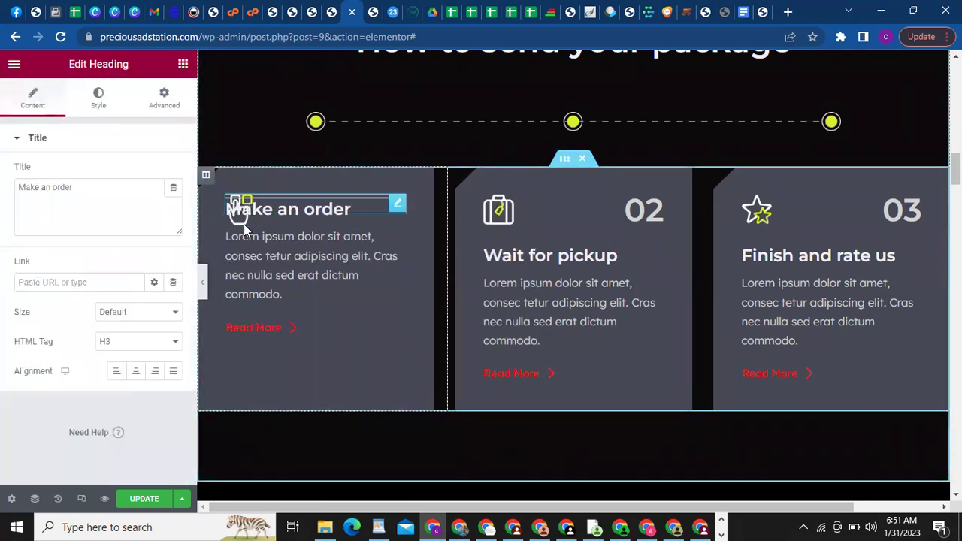
left_click(243, 228)
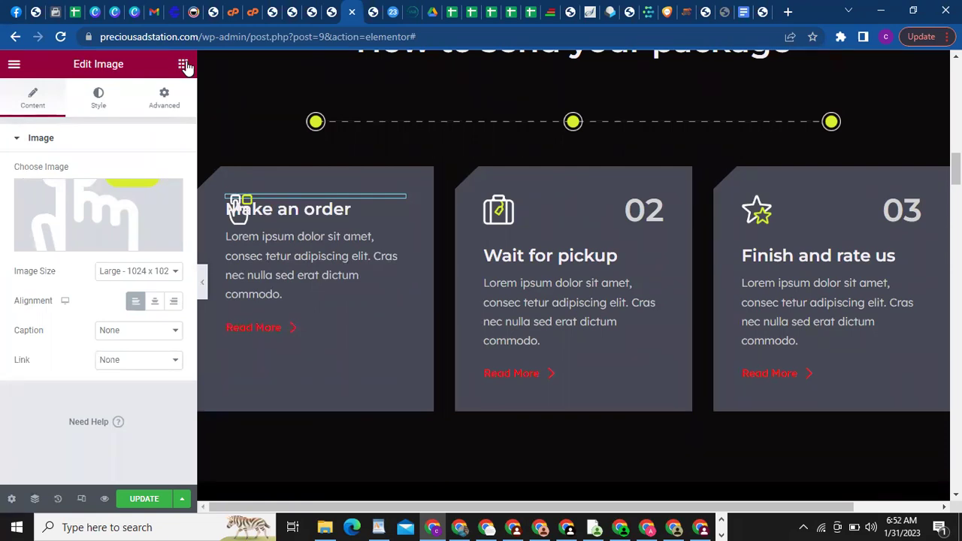
right_click(265, 197)
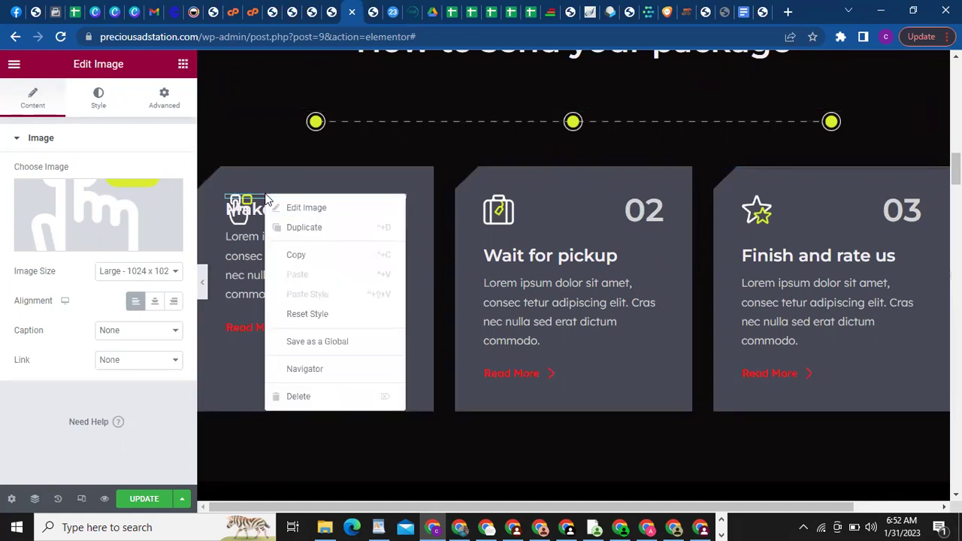
left_click(327, 396)
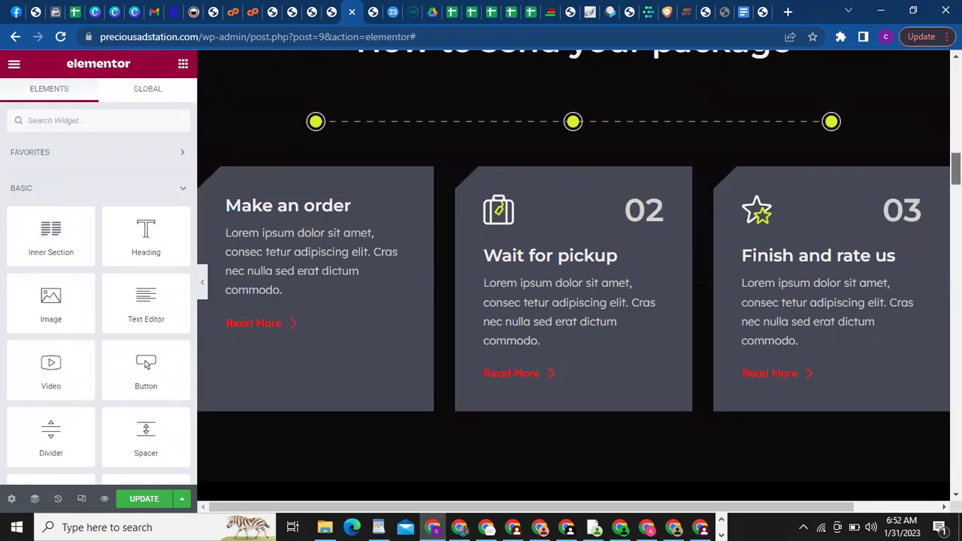
Examine the "Our Services" heading and description, and the "Express Shipping" card's texts, button and column background settings
key("Page_Down")
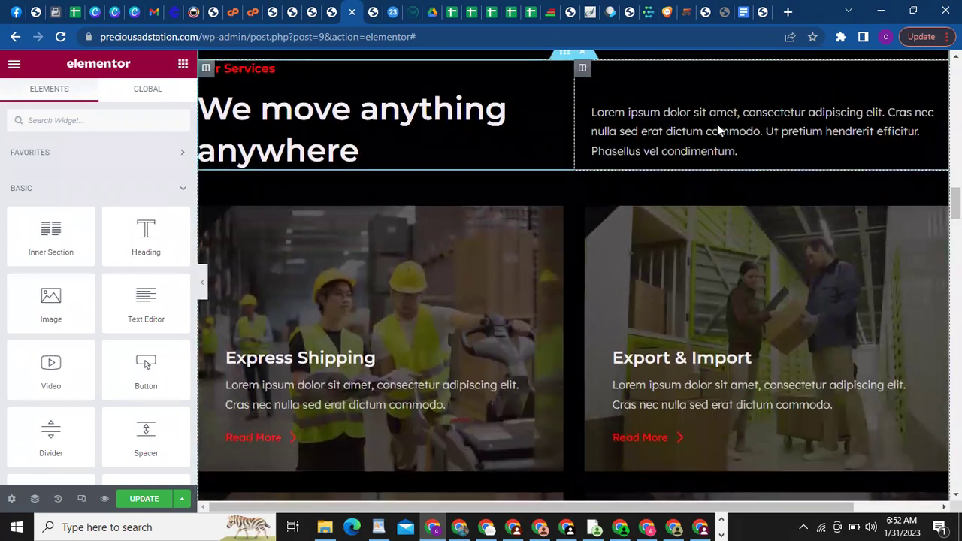
left_click(718, 132)
left_click(411, 122)
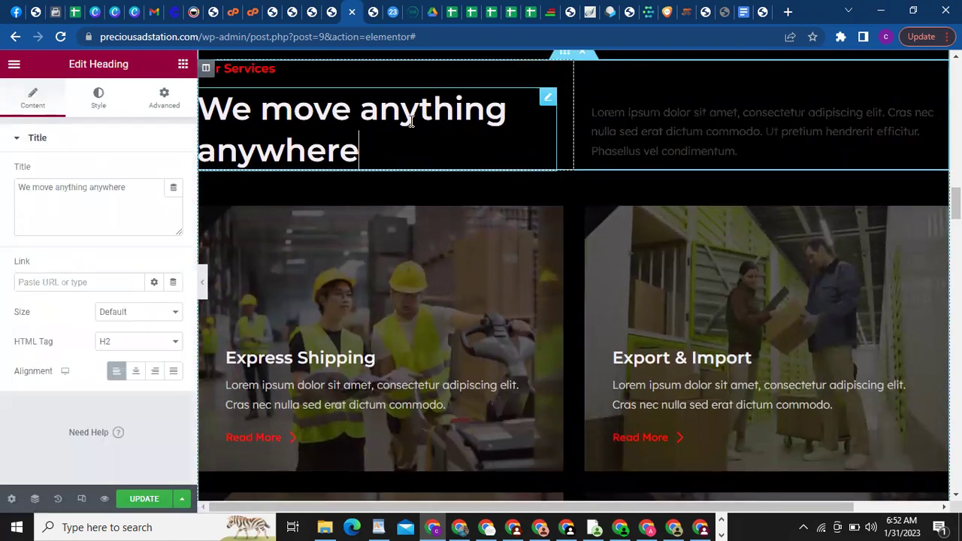
left_click(365, 396)
left_click(335, 360)
left_click(266, 442)
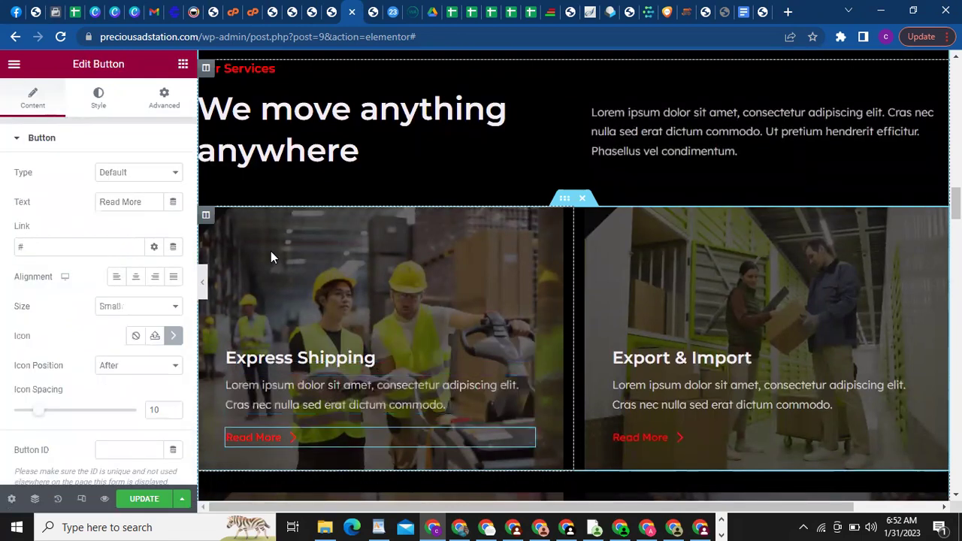
left_click(206, 216)
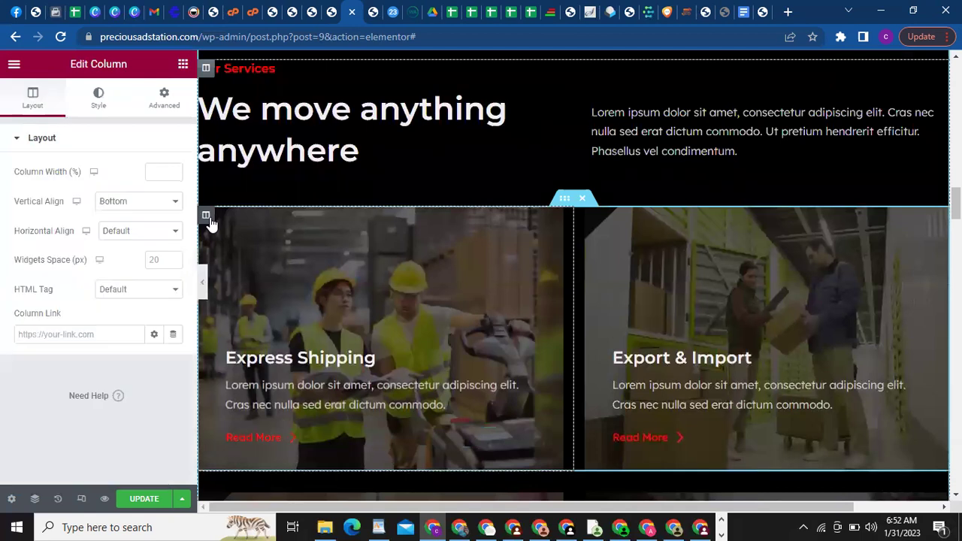
left_click(98, 98)
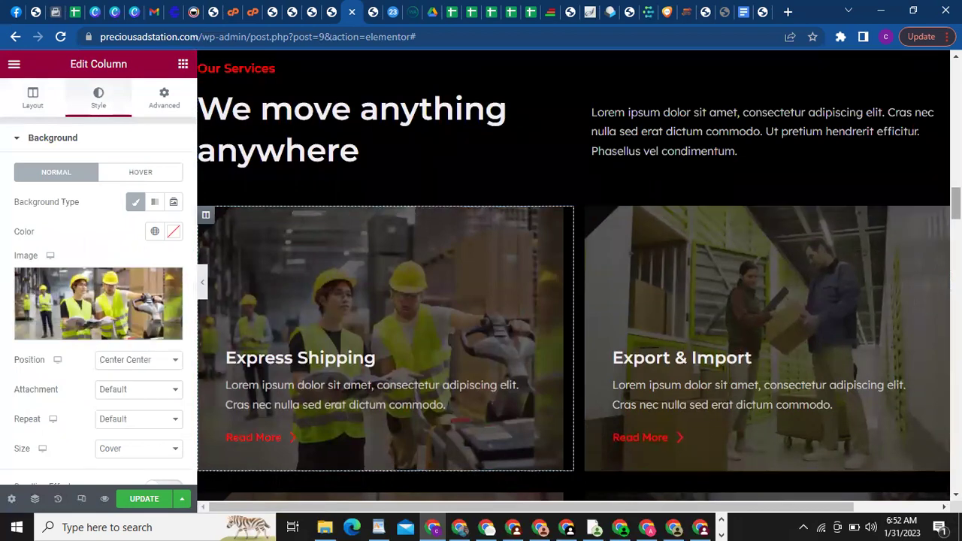
Replace the "100% Guarantee" feature's icon with the square check icon from the icon library
scroll(579, 275, "down", 6)
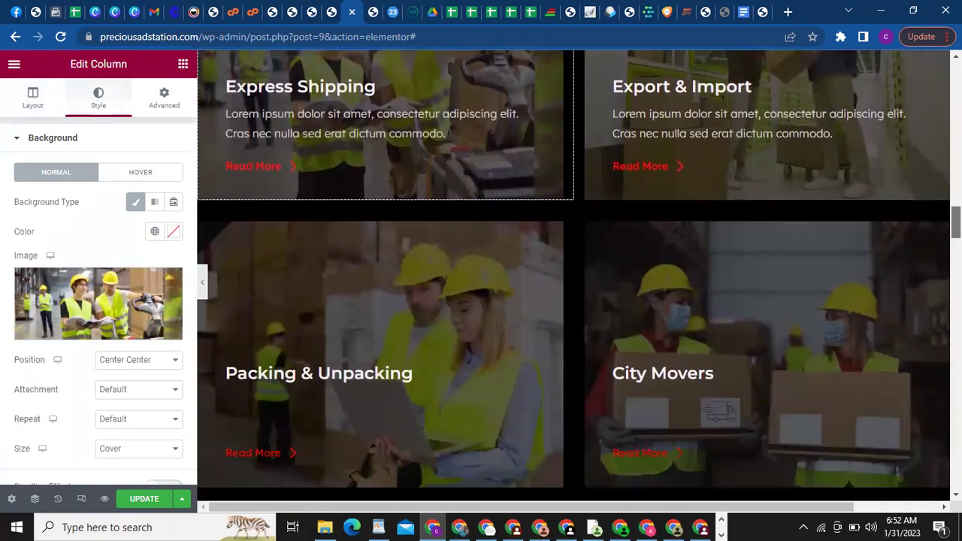
scroll(579, 275, "down", 5)
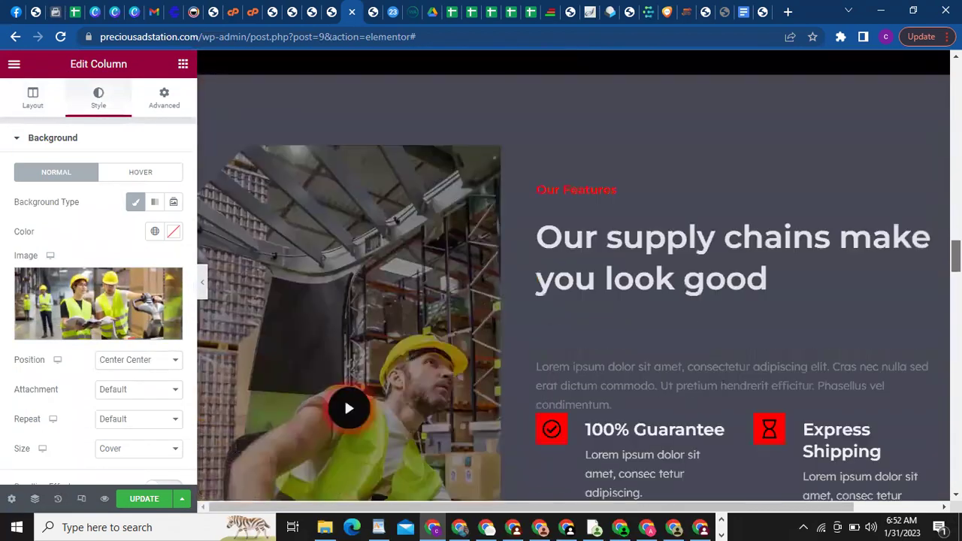
scroll(579, 275, "down", 3)
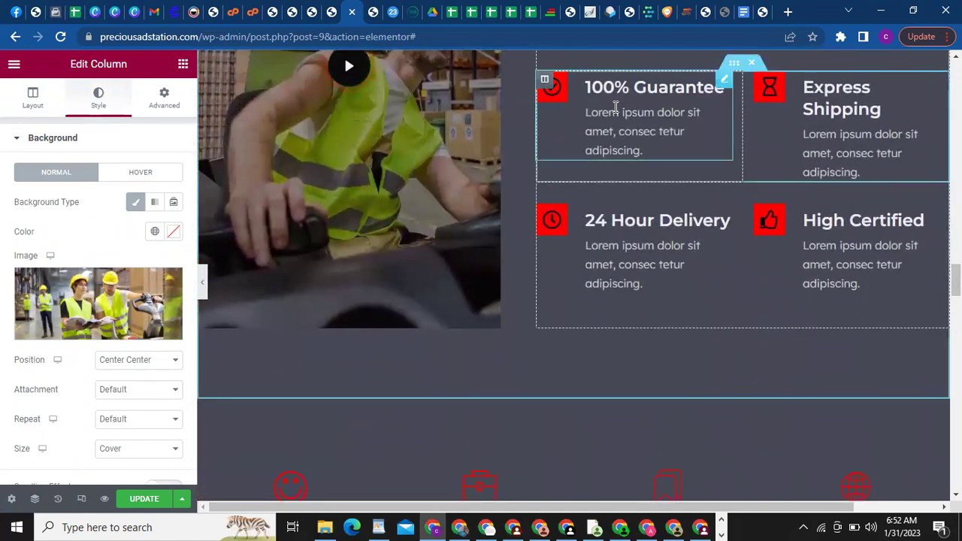
left_click(617, 107)
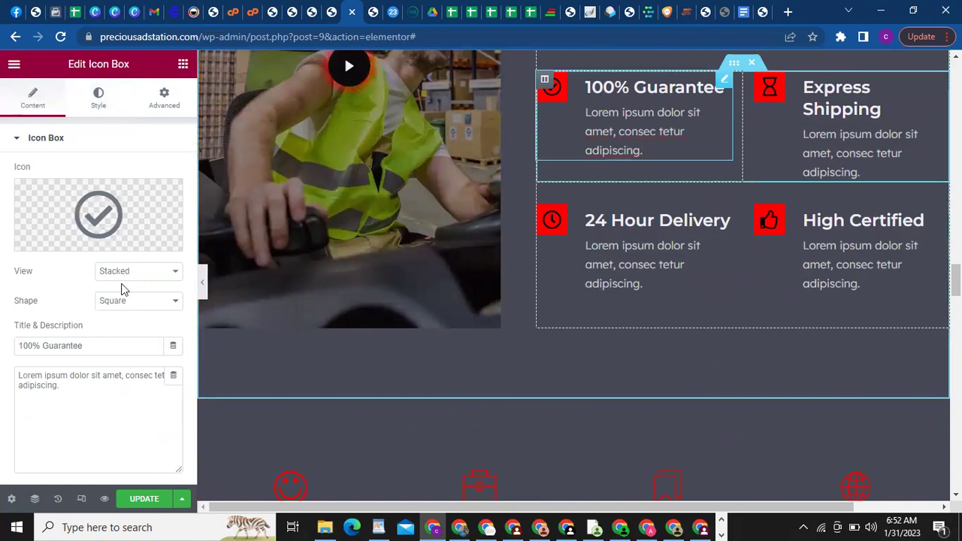
mouse_move(109, 246)
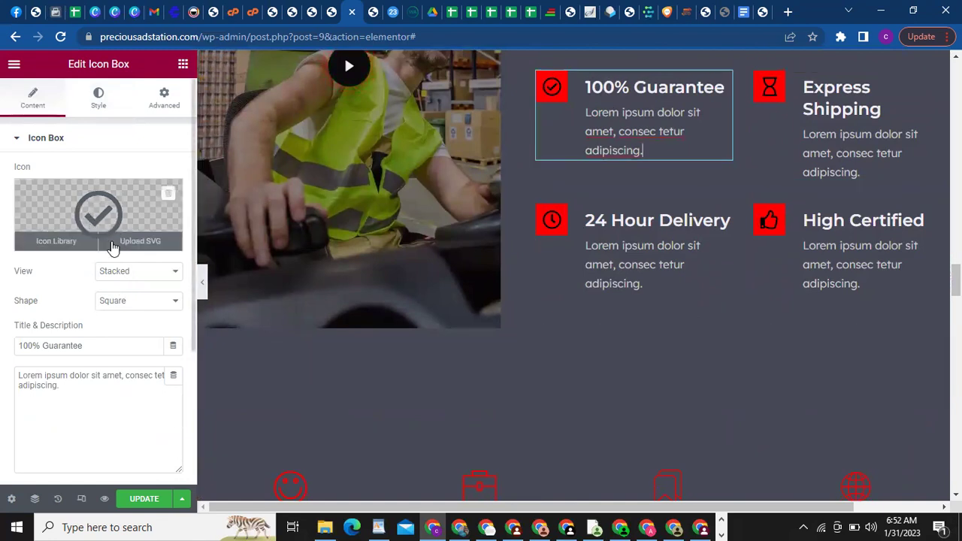
left_click(64, 242)
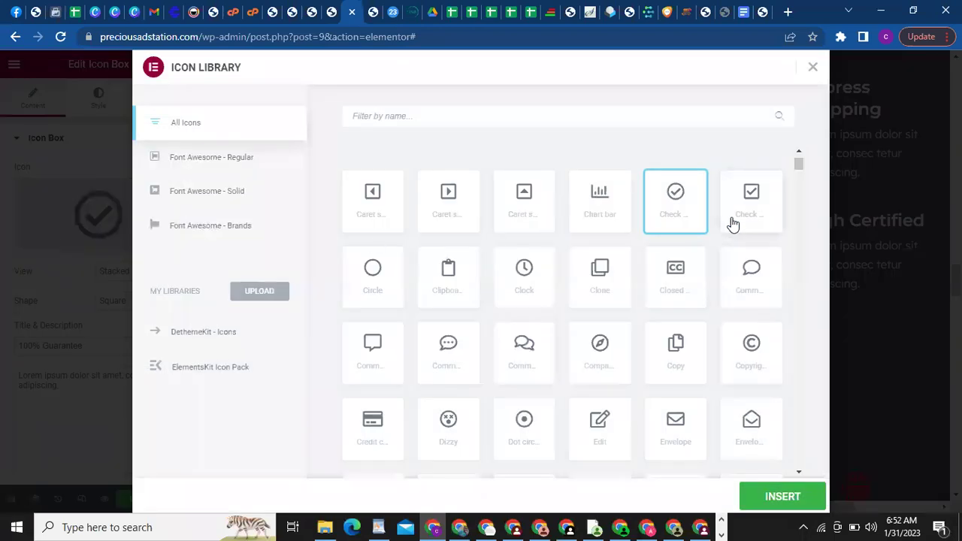
left_click(752, 222)
left_click(768, 496)
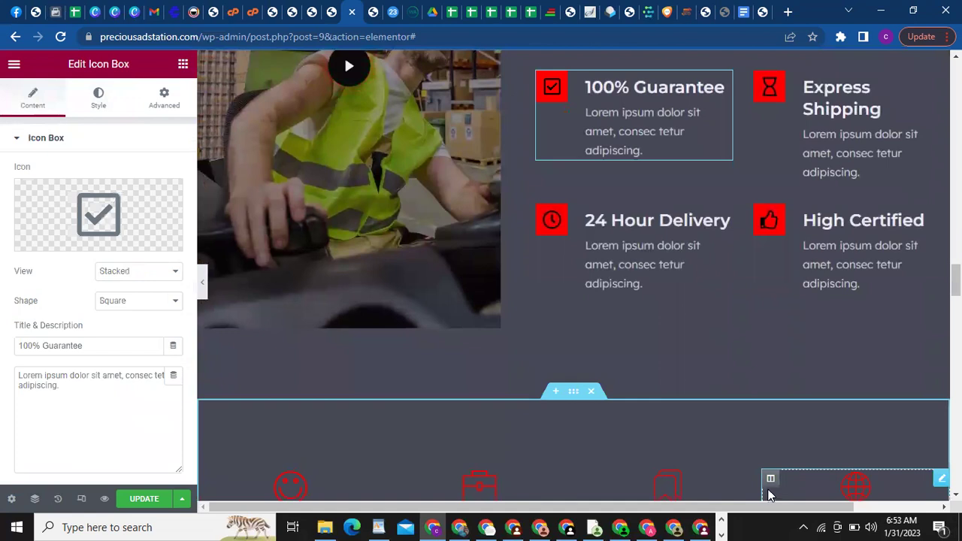
Examine the settings of the statistics icons and of the world map image in the "Our Works" section
scroll(579, 263, "down", 4)
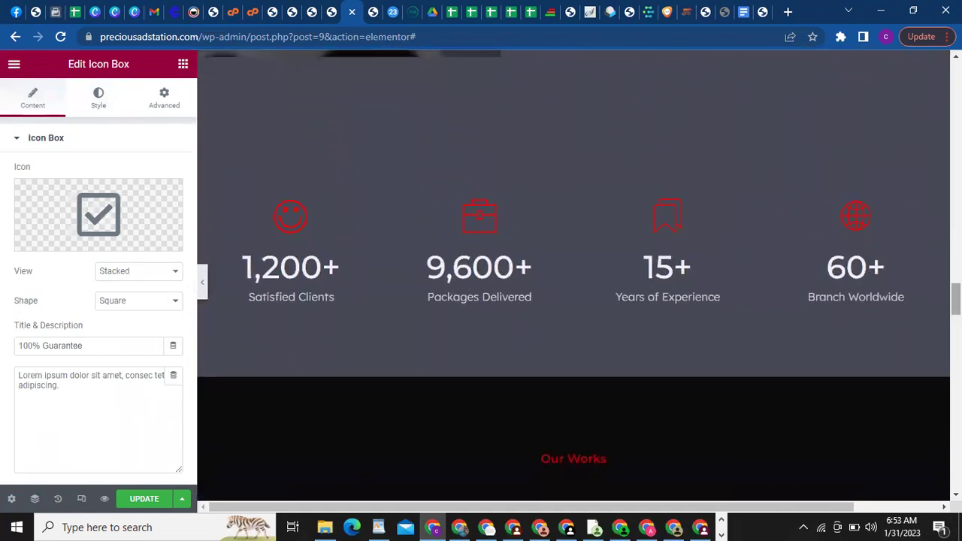
left_click(837, 214)
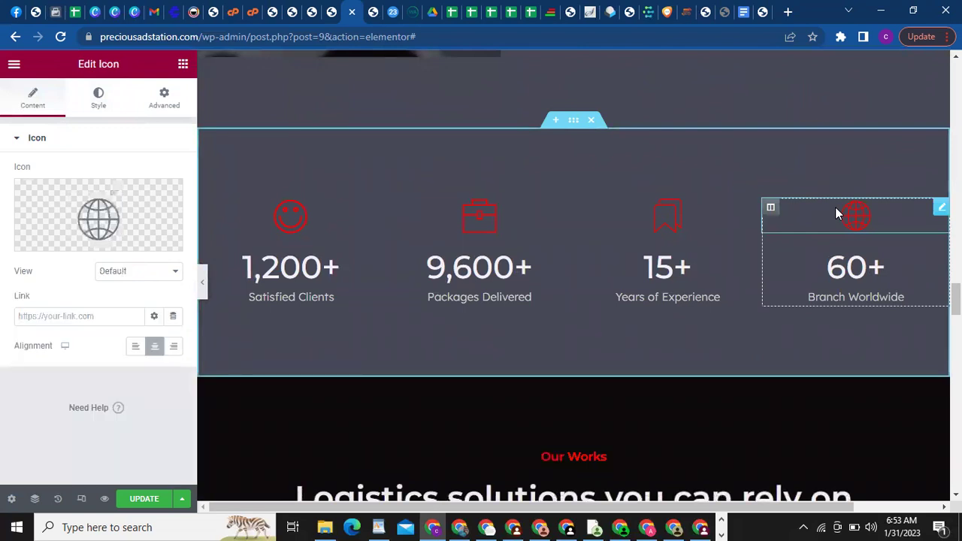
left_click(676, 217)
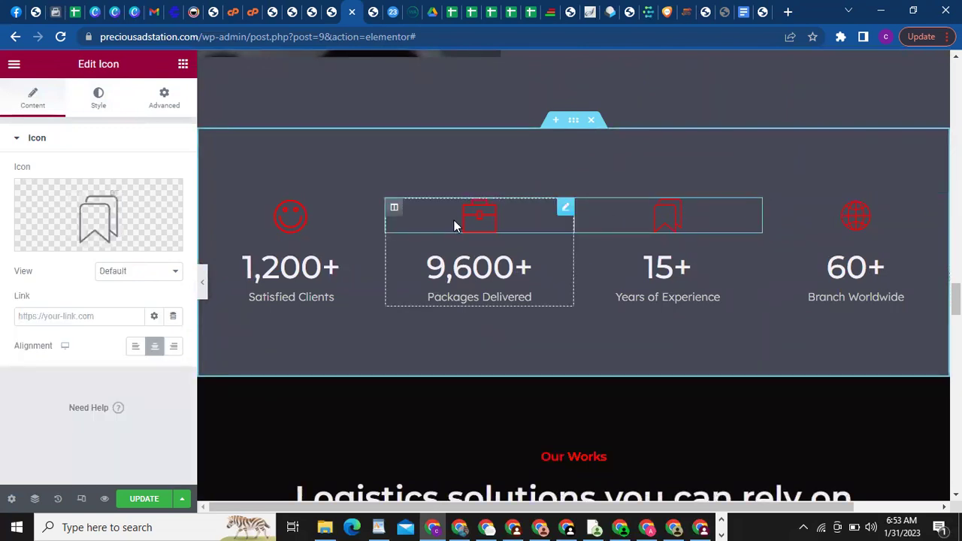
left_click(492, 221)
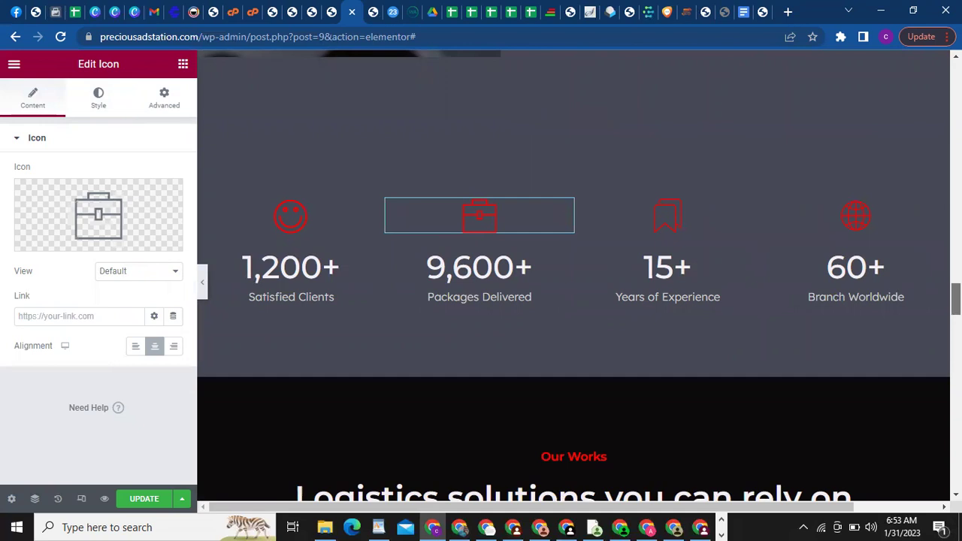
scroll(573, 276, "down", 5)
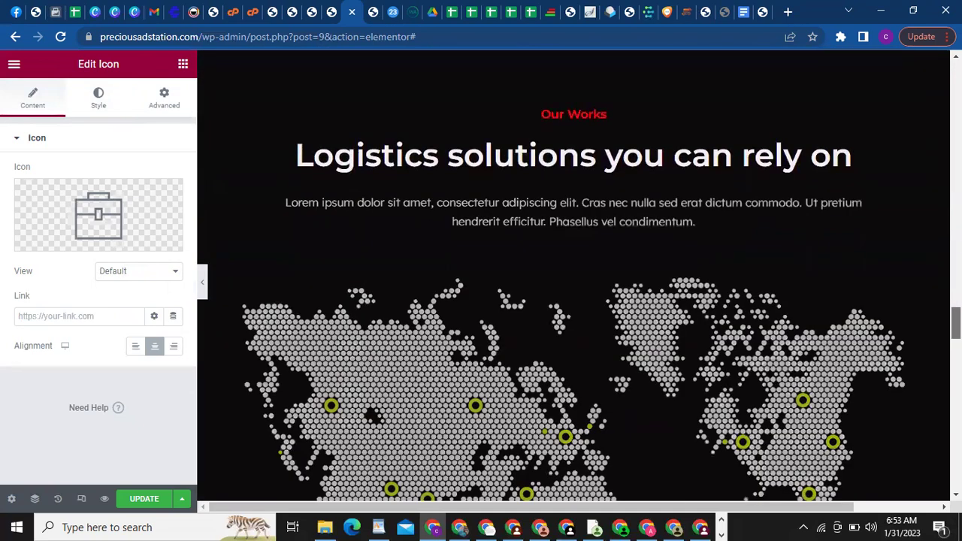
scroll(741, 322, "down", 3)
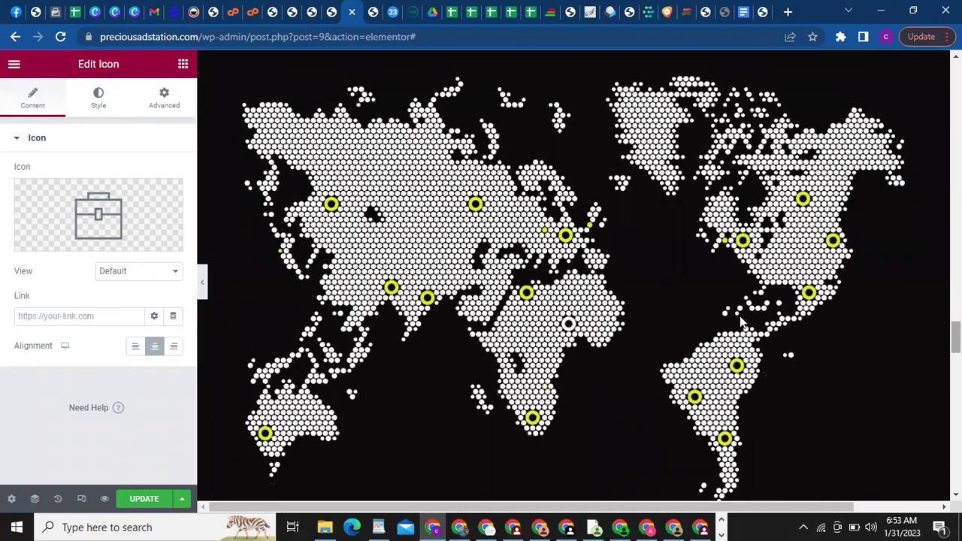
left_click(741, 321)
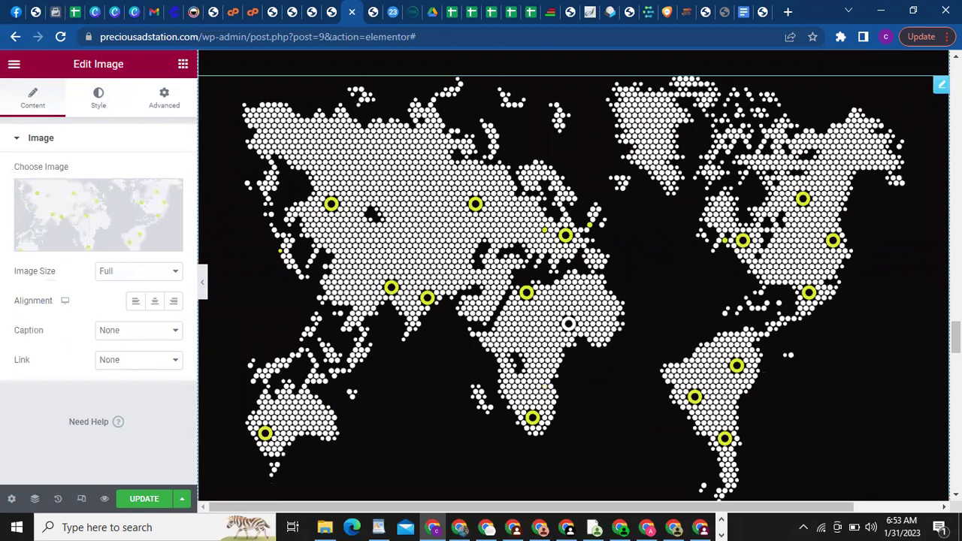
scroll(579, 276, "down", 1)
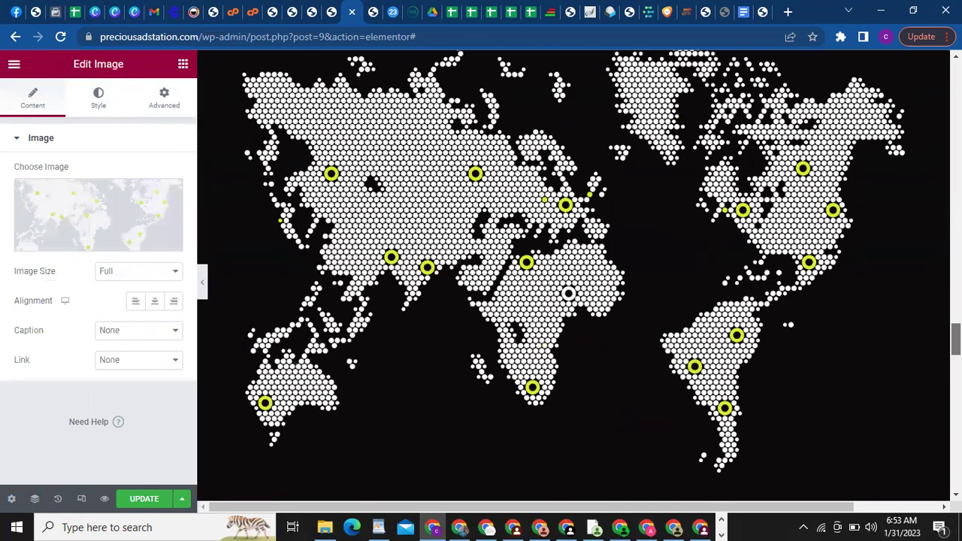
scroll(819, 251, "down", 4)
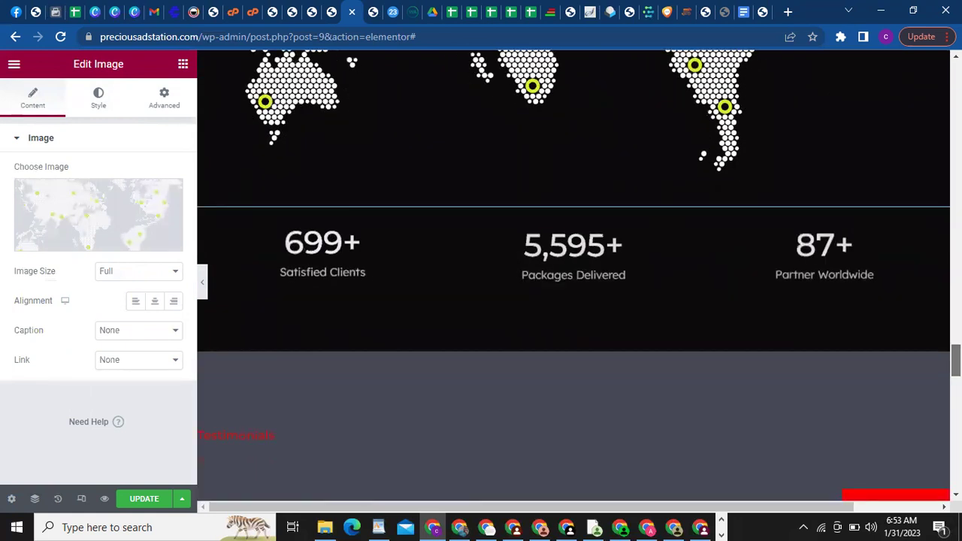
Examine the settings of the "Partner Worldwide" and "Packages Delivered" counters below the world map
left_click(818, 251)
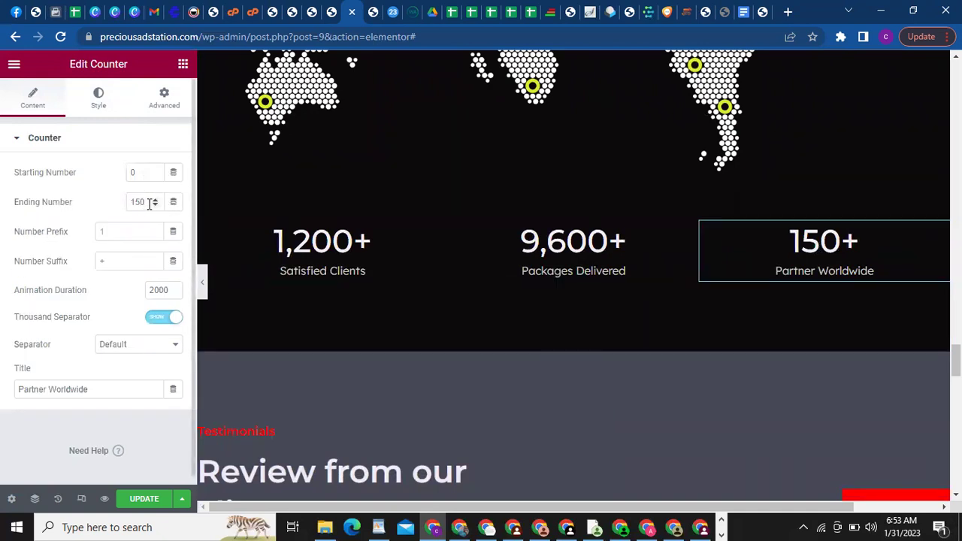
left_click(633, 269)
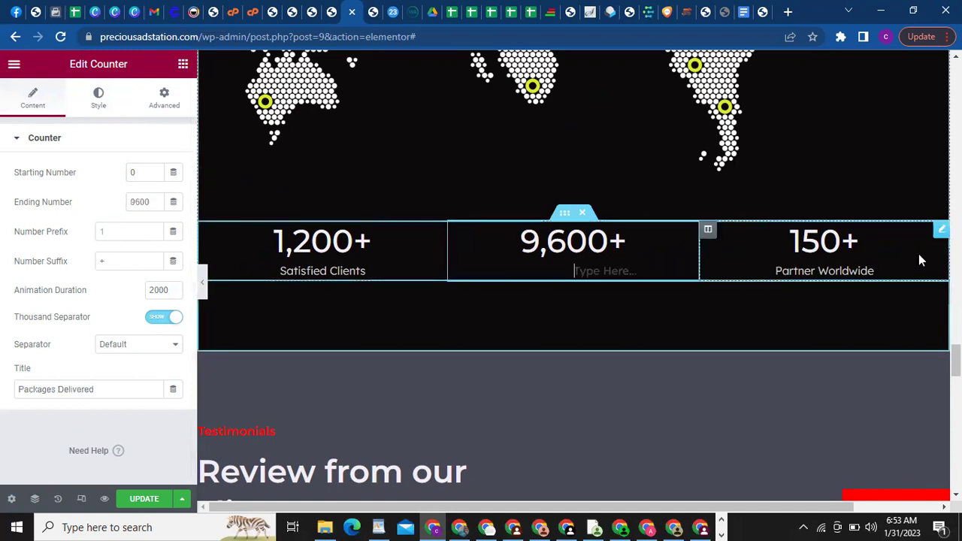
scroll(579, 277, "down", 5)
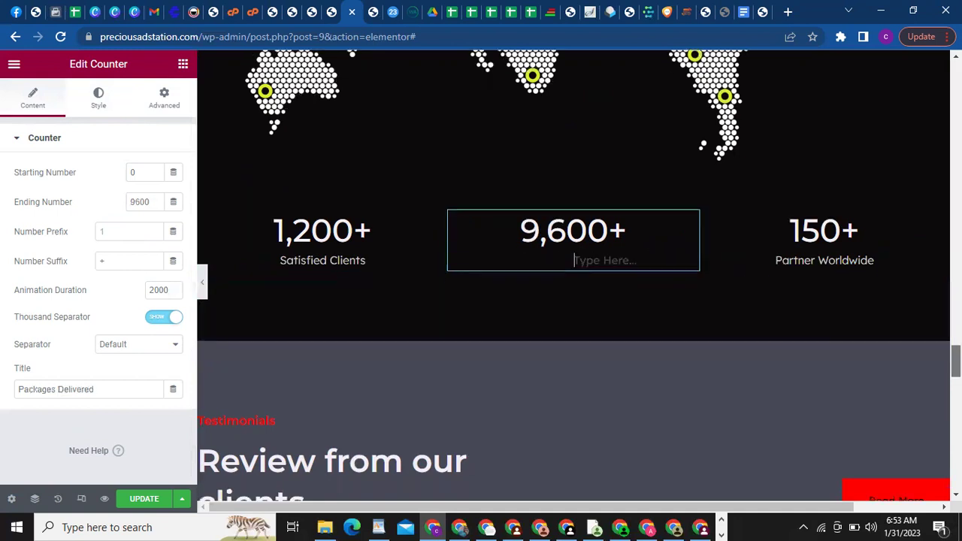
Review the testimonials, "Our Recent Post", "Companies that work with us" and shipping estimation sections down to the page's end
scroll(578, 276, "down", 4)
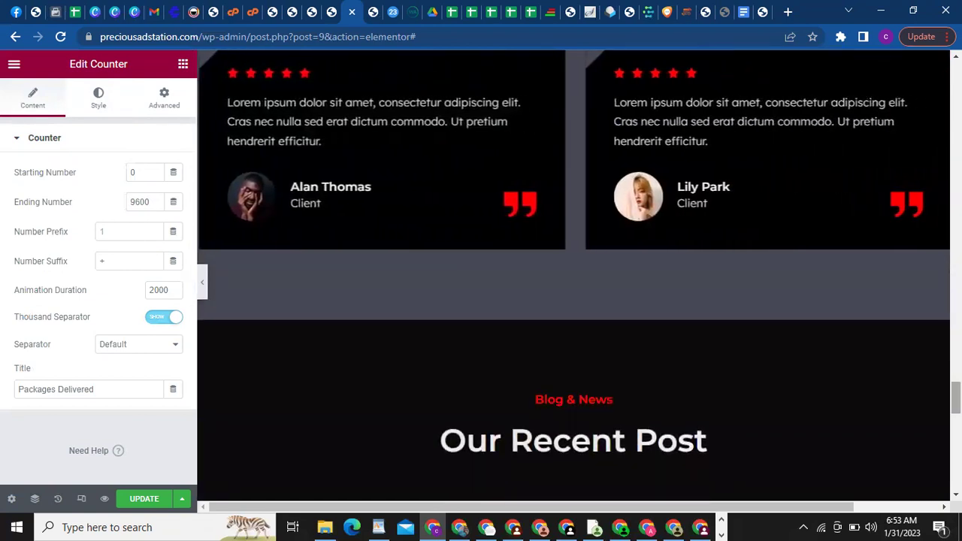
scroll(579, 277, "down", 5)
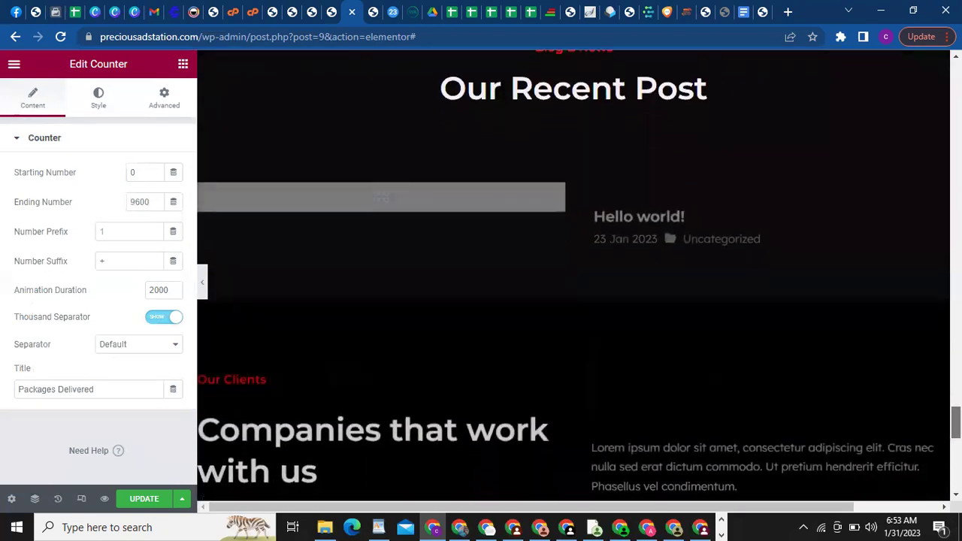
scroll(579, 277, "up", 5)
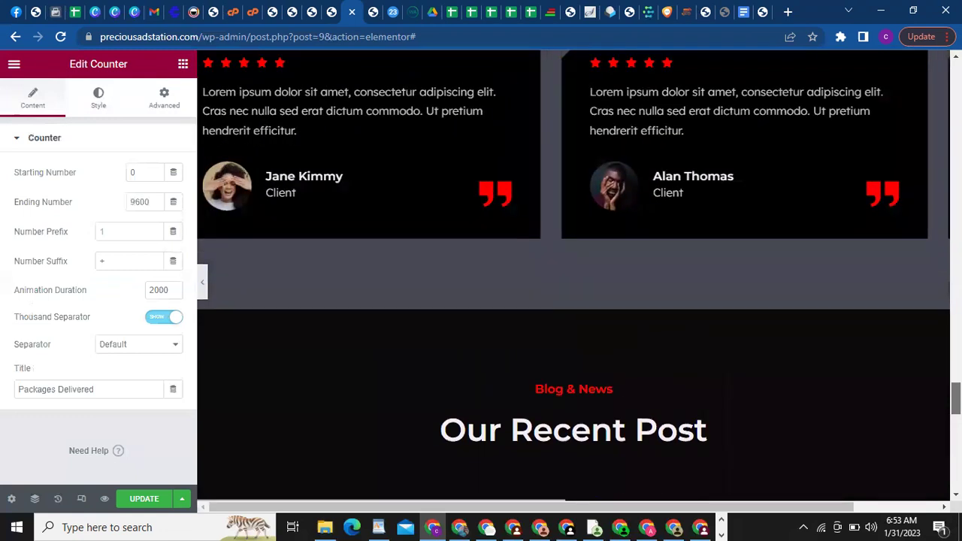
scroll(579, 276, "down", 7)
scroll(579, 276, "down", 2)
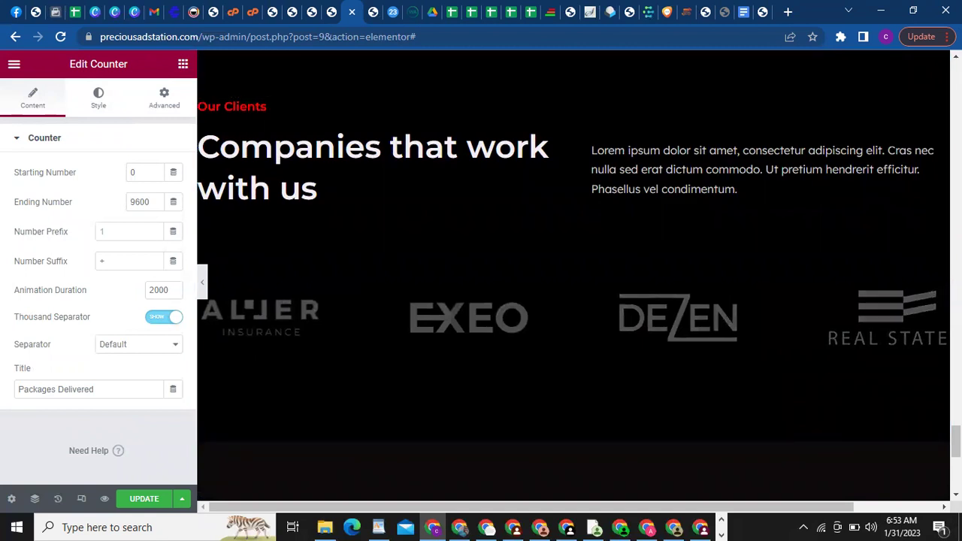
scroll(573, 274, "down", 1)
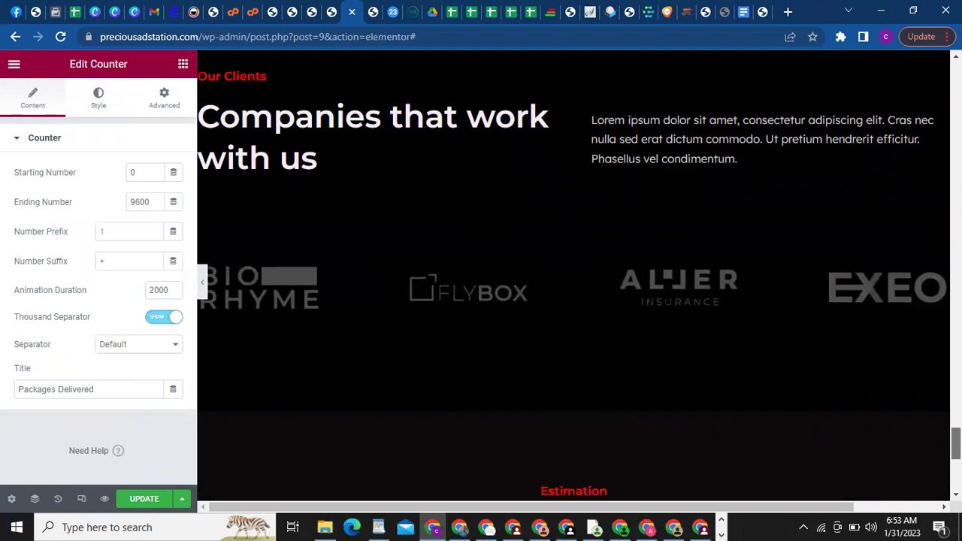
scroll(574, 274, "down", 10)
scroll(573, 275, "up", 1)
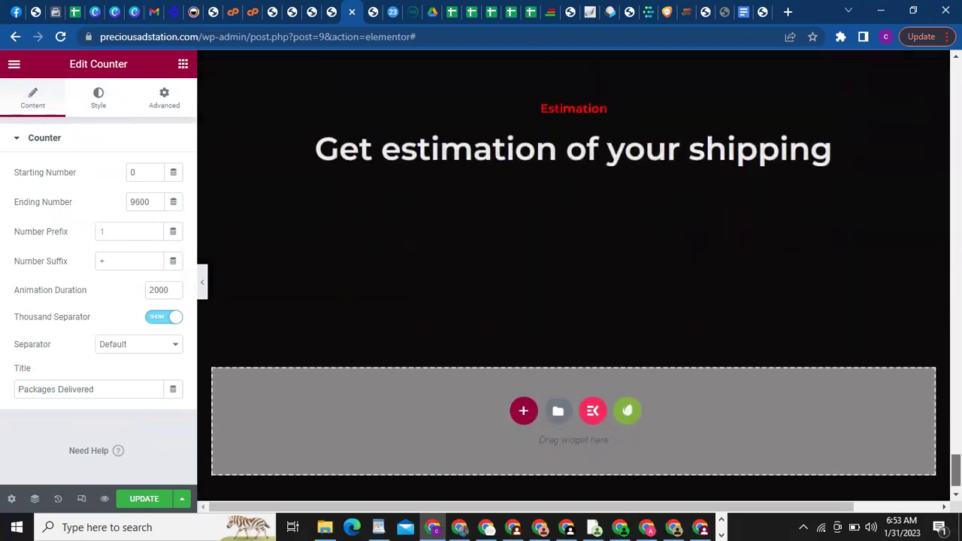
scroll(573, 274, "up", 3)
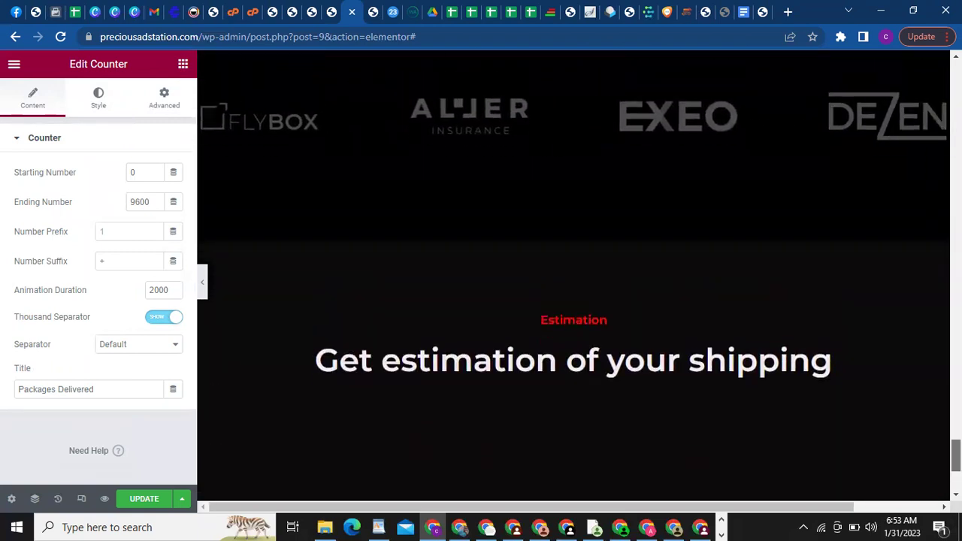
scroll(574, 275, "up", 5)
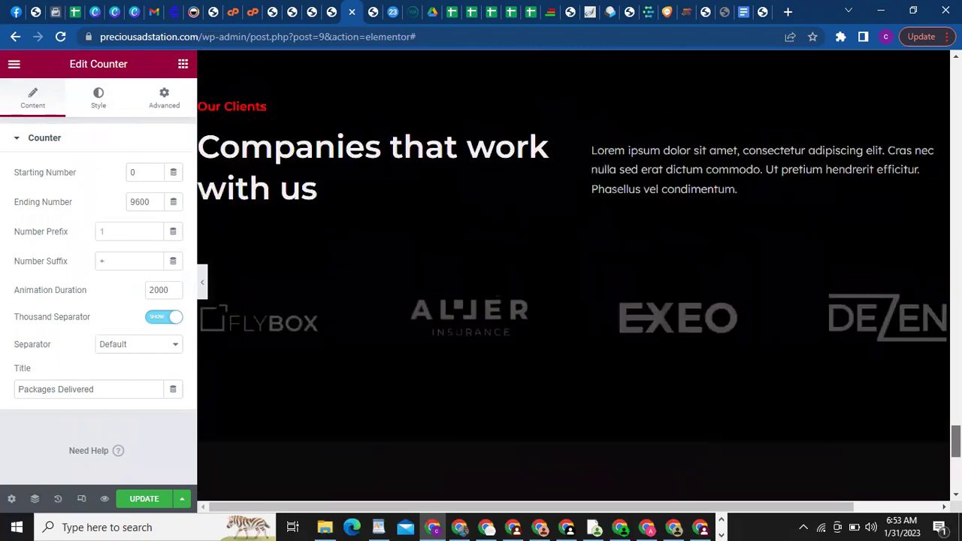
Look over the whole Home page again, including the "How to send your package" section, and return to the hero section
scroll(573, 274, "up", 15)
scroll(574, 274, "down", 1)
scroll(573, 274, "up", 15)
scroll(574, 274, "down", 5)
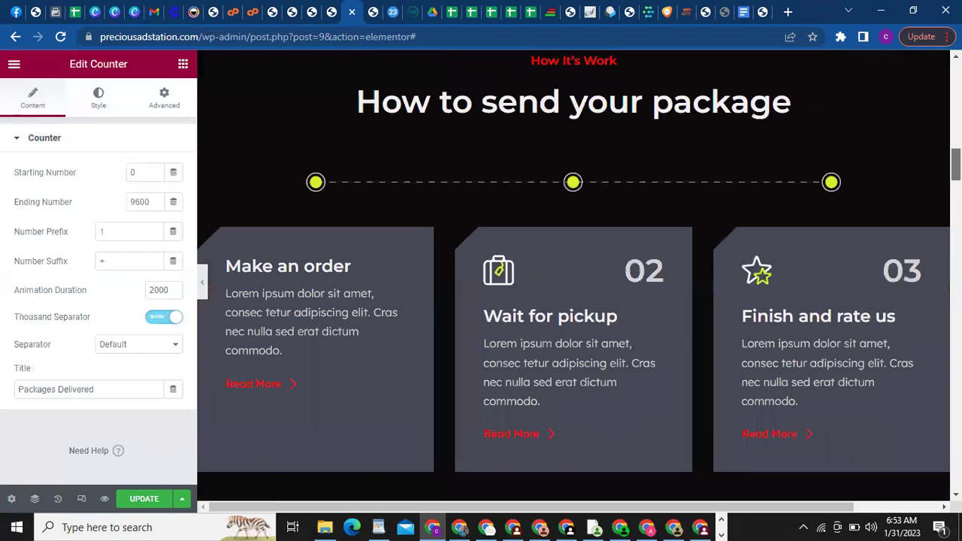
scroll(573, 274, "down", 20)
scroll(574, 275, "down", 3)
scroll(936, 104, "up", 20)
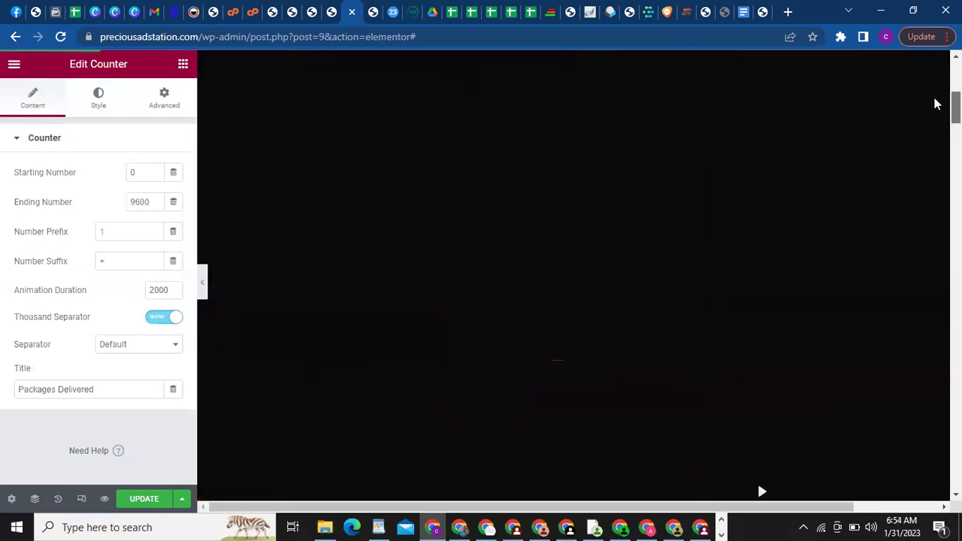
scroll(937, 104, "up", 5)
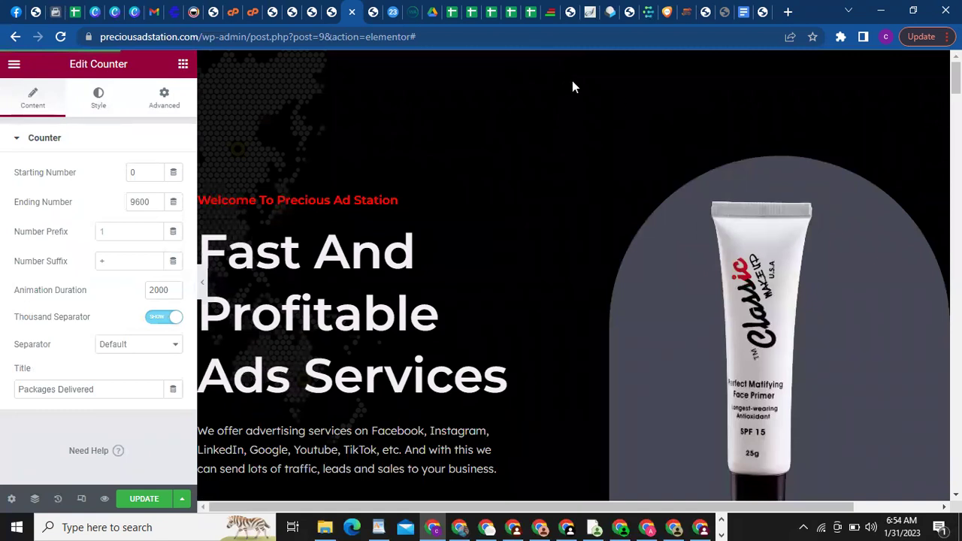